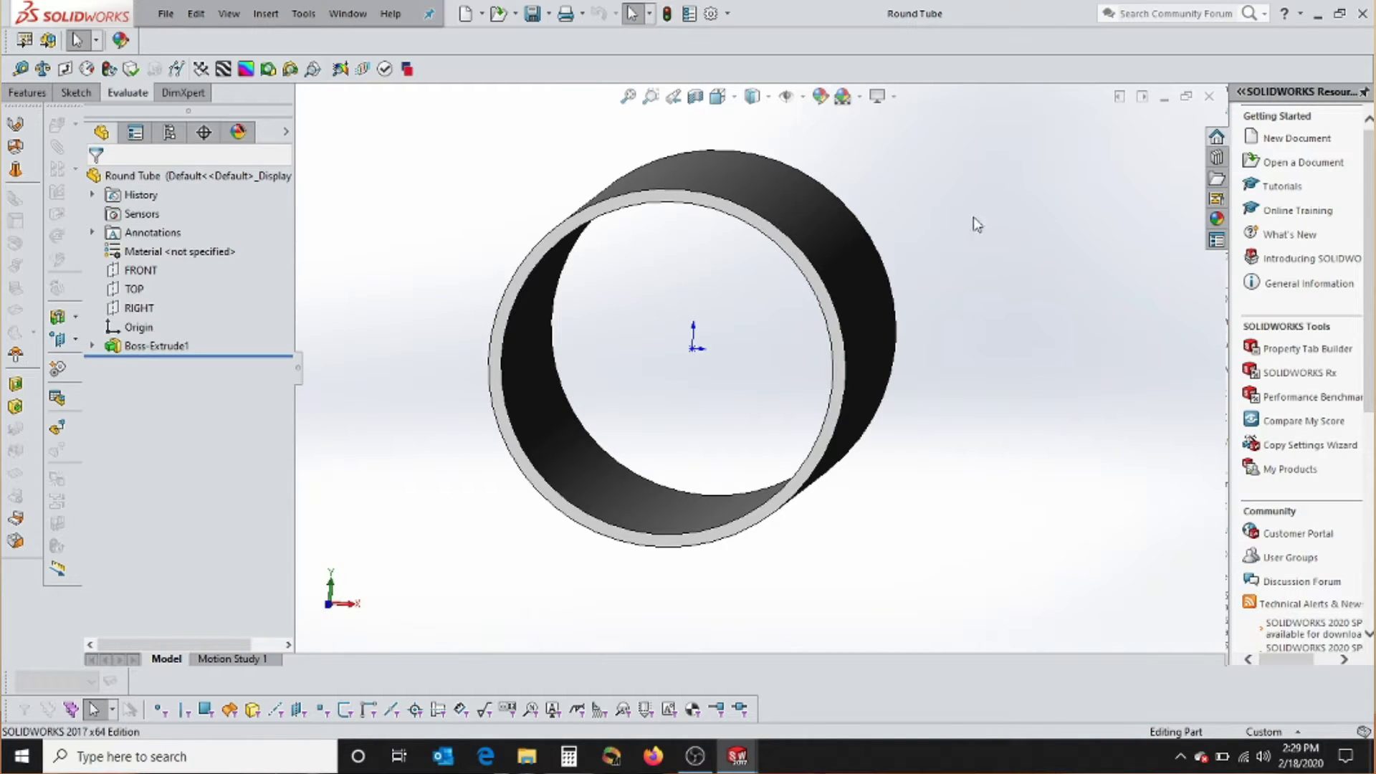
Step: Compute section properties for the tube's front ring face, then close the results window
left_click(731, 215)
scroll(731, 215, "down", 2)
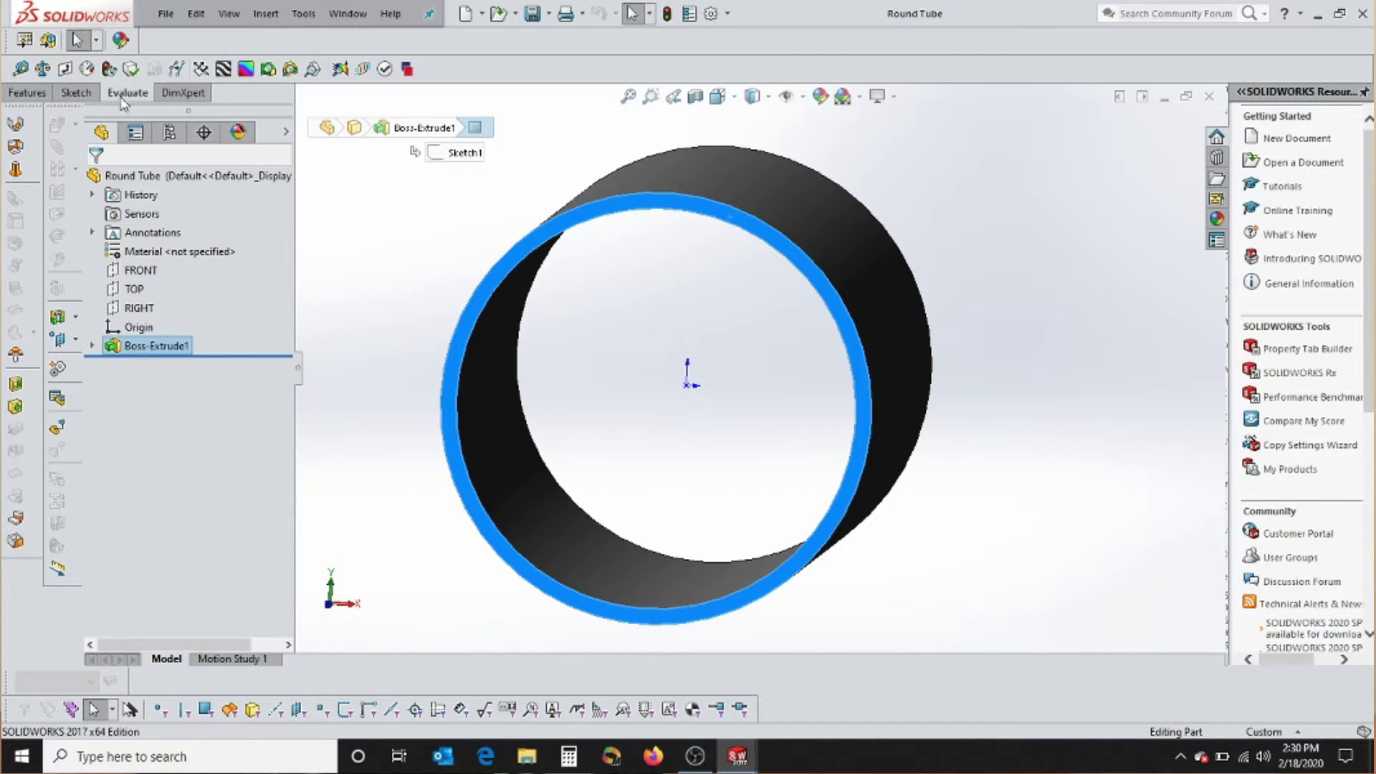
left_click(65, 71)
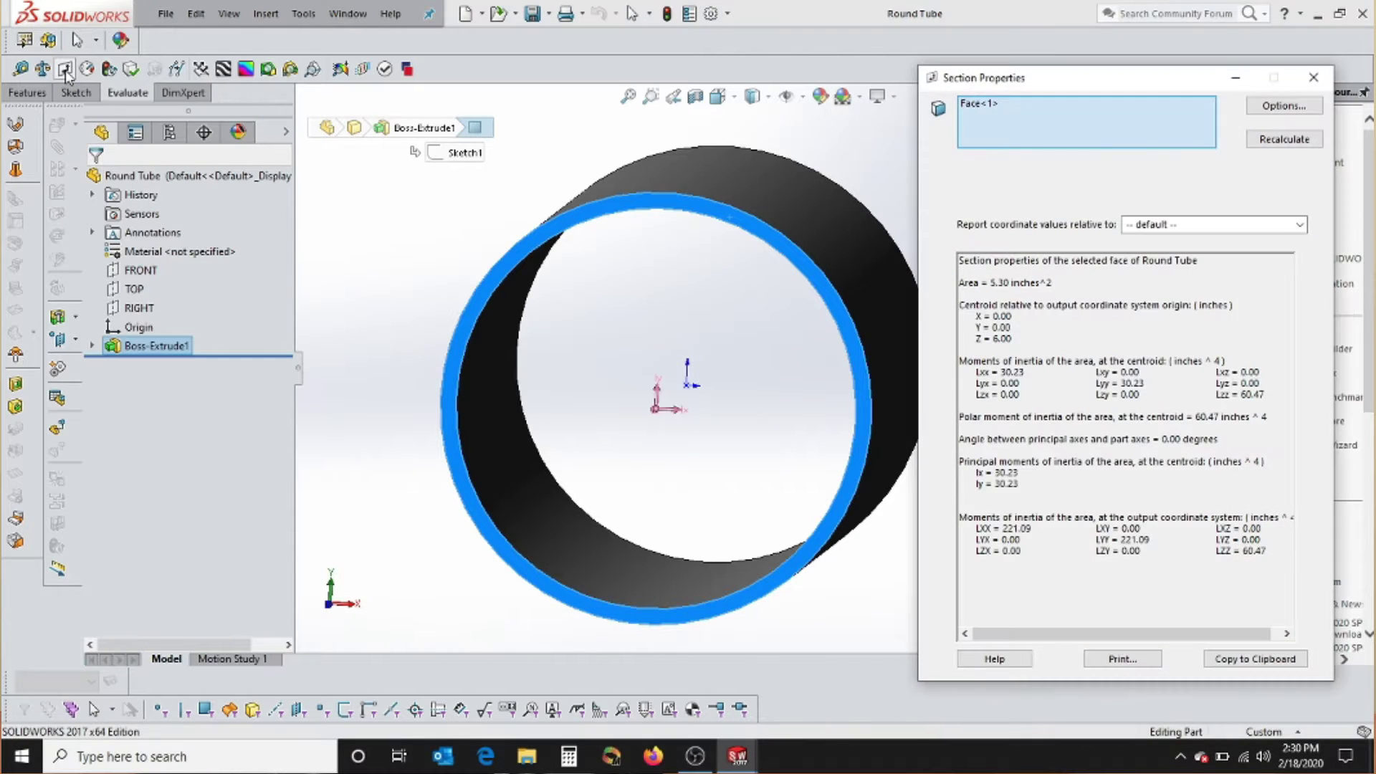
left_click_drag(1161, 70, 988, 82)
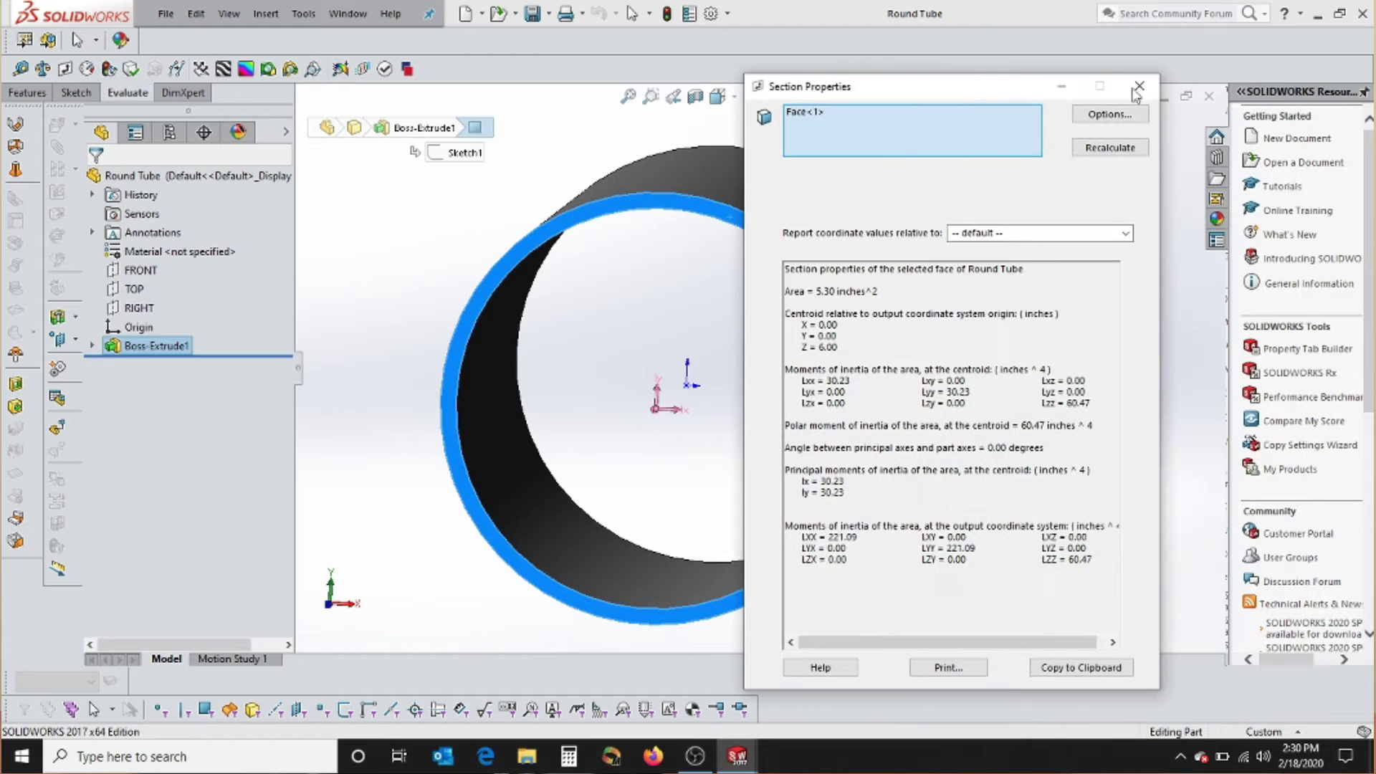
left_click(1139, 89)
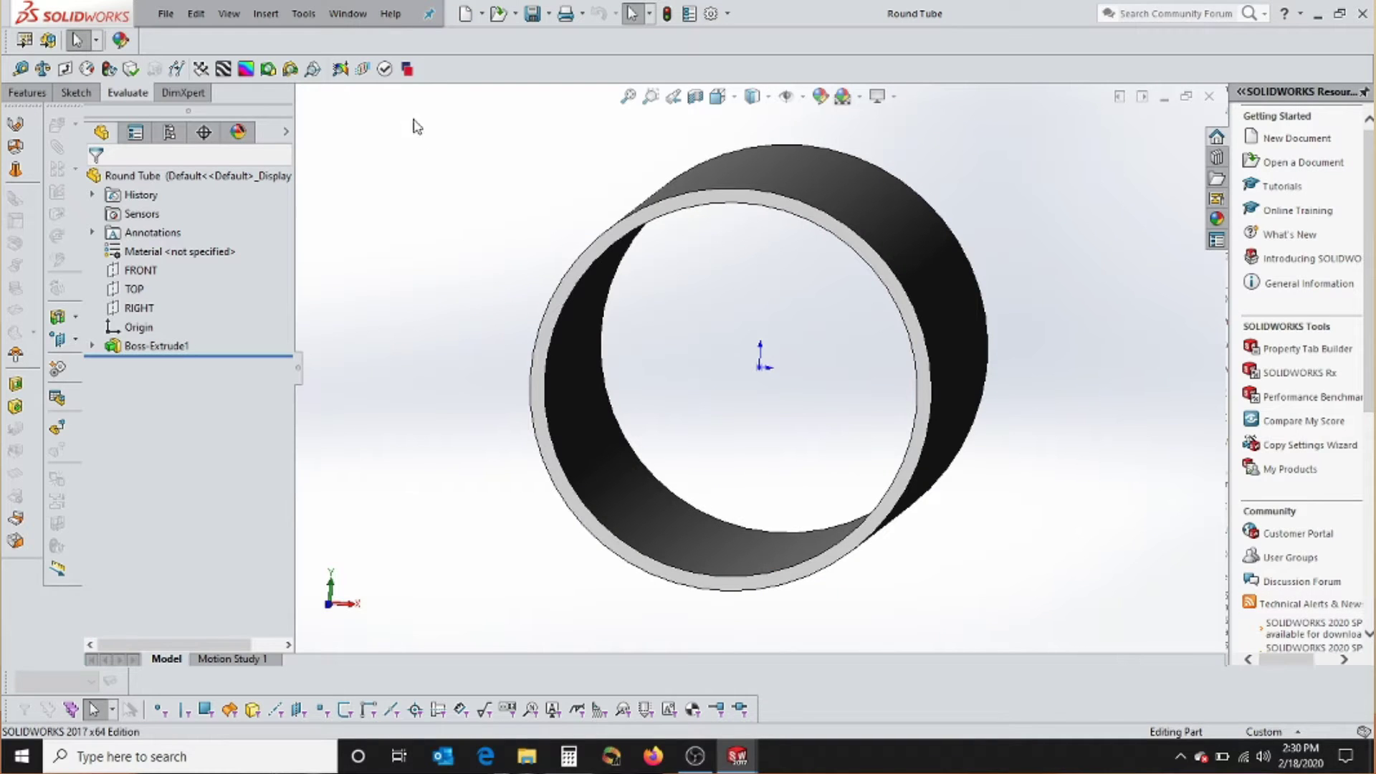
Step: Run Tools > Evaluate > Section Properties with no face selected, then close the empty window
left_click(316, 15)
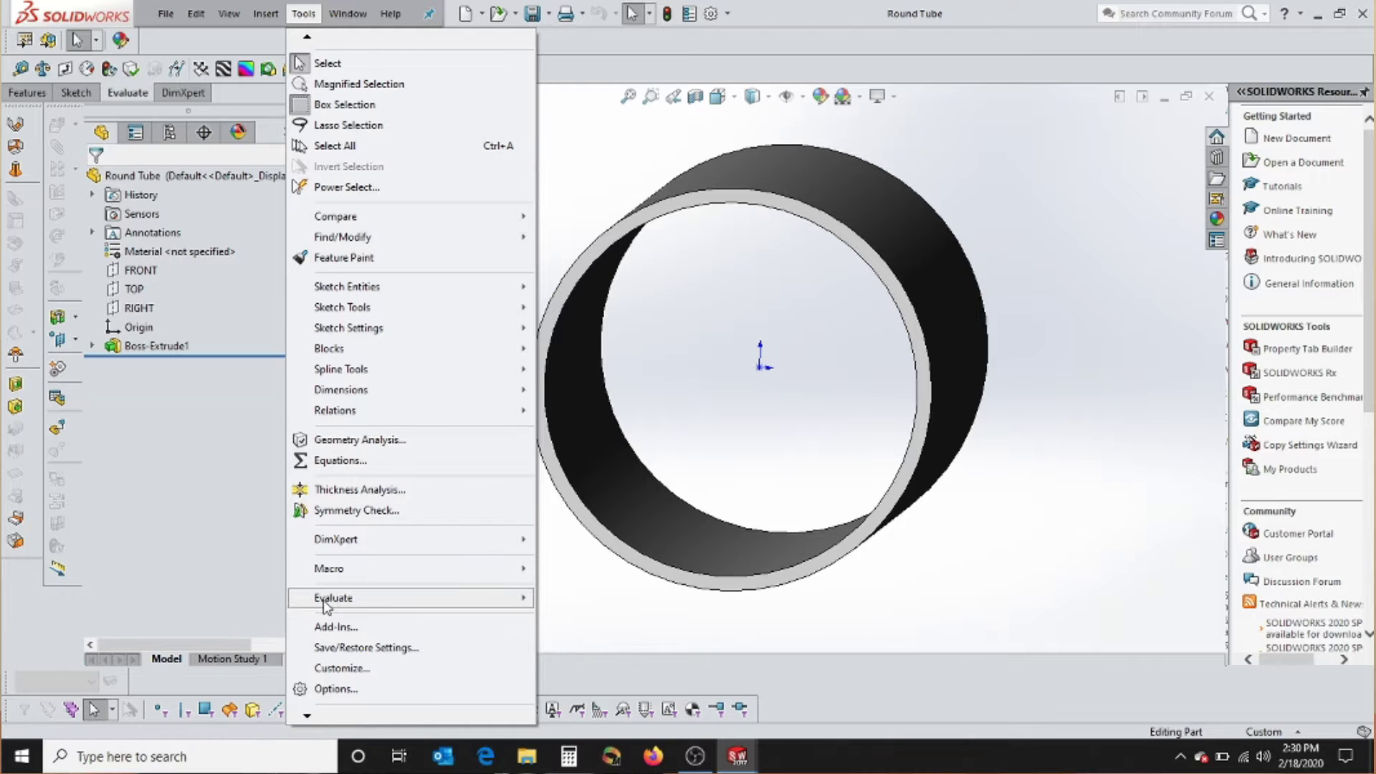
mouse_move(327, 606)
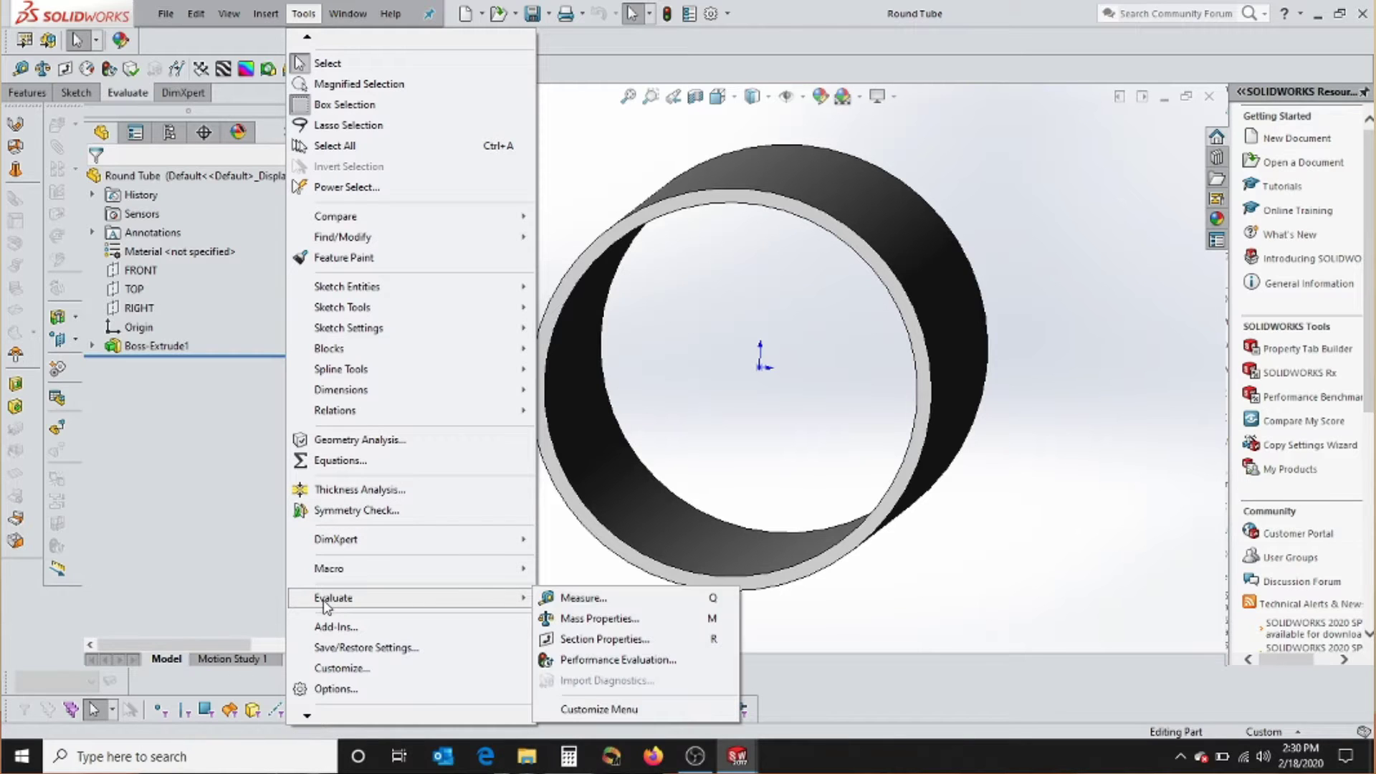
left_click(622, 640)
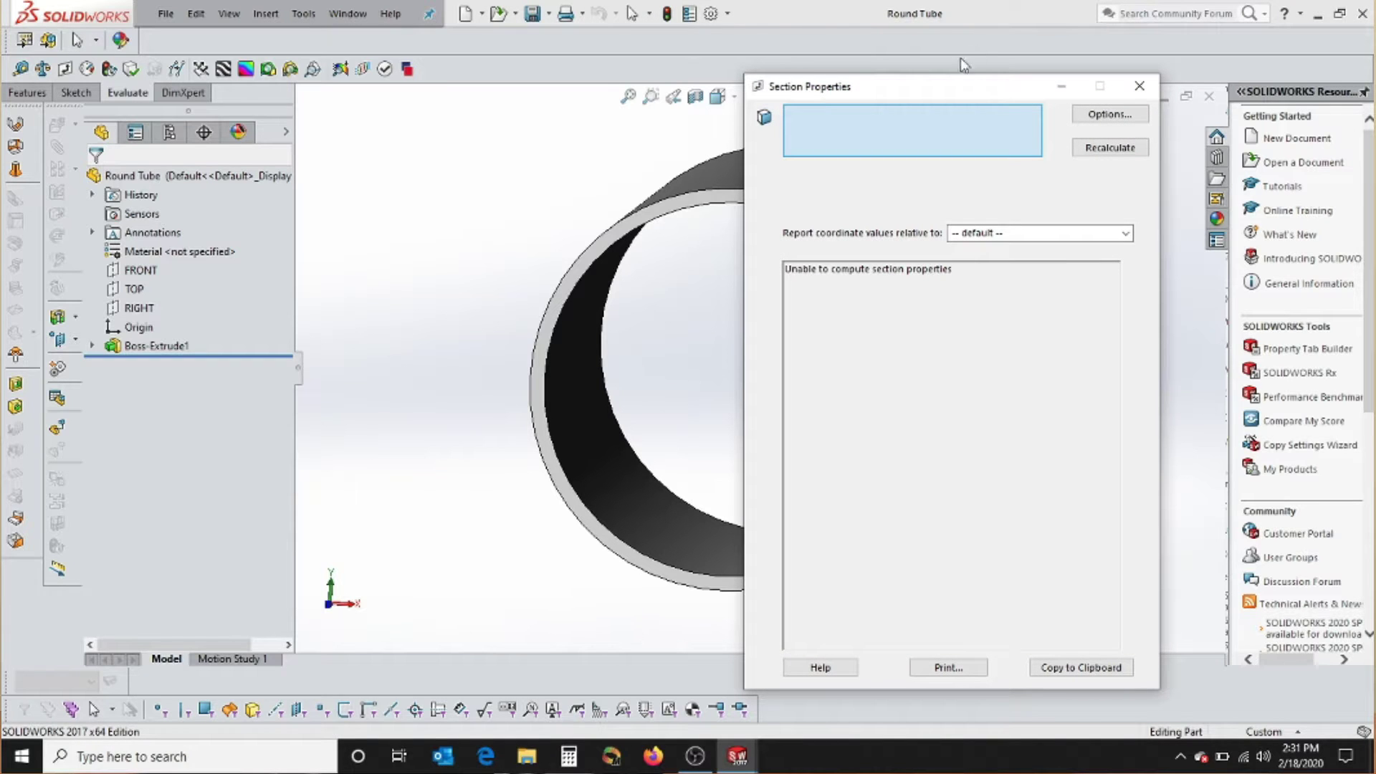
left_click(1139, 86)
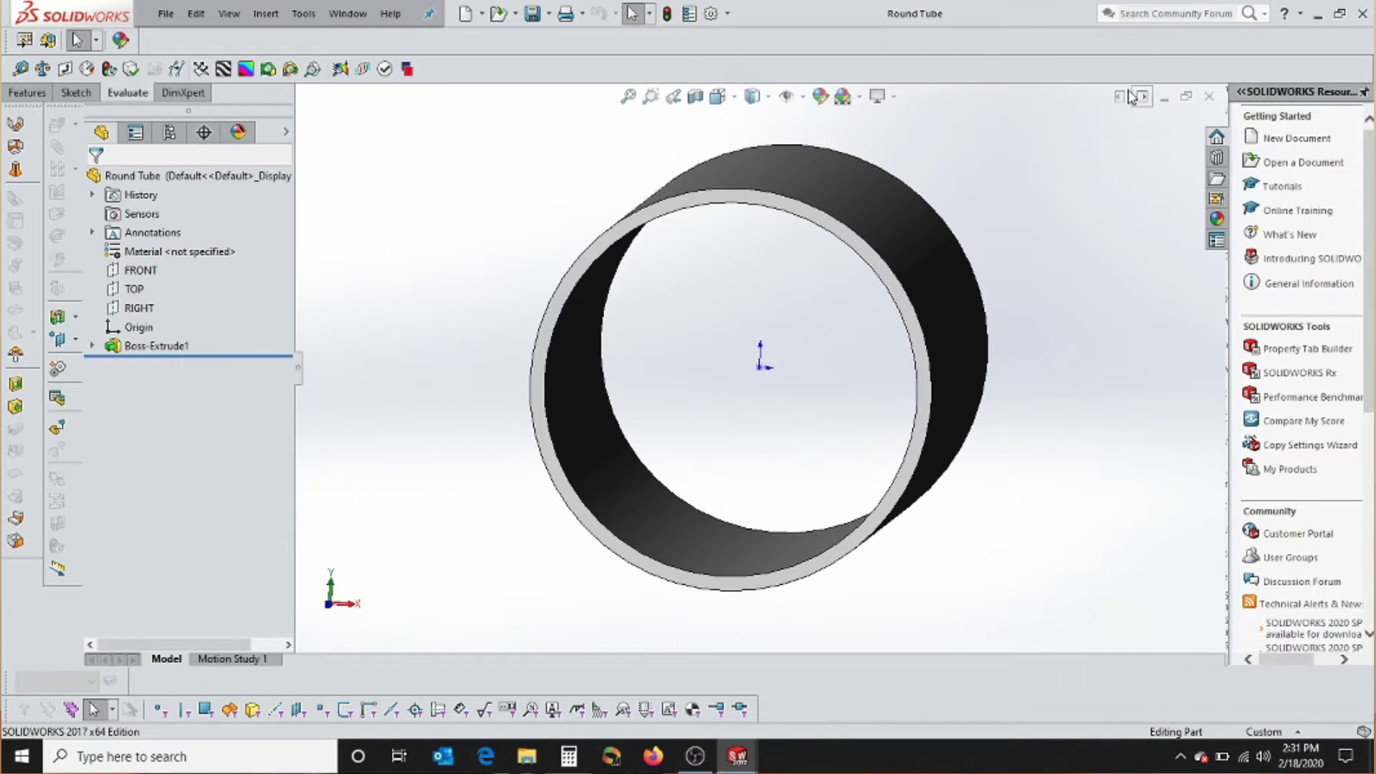
Step: Reselect the front ring face, rerun Section Properties, move the window right, and clear the selection
left_click(723, 200)
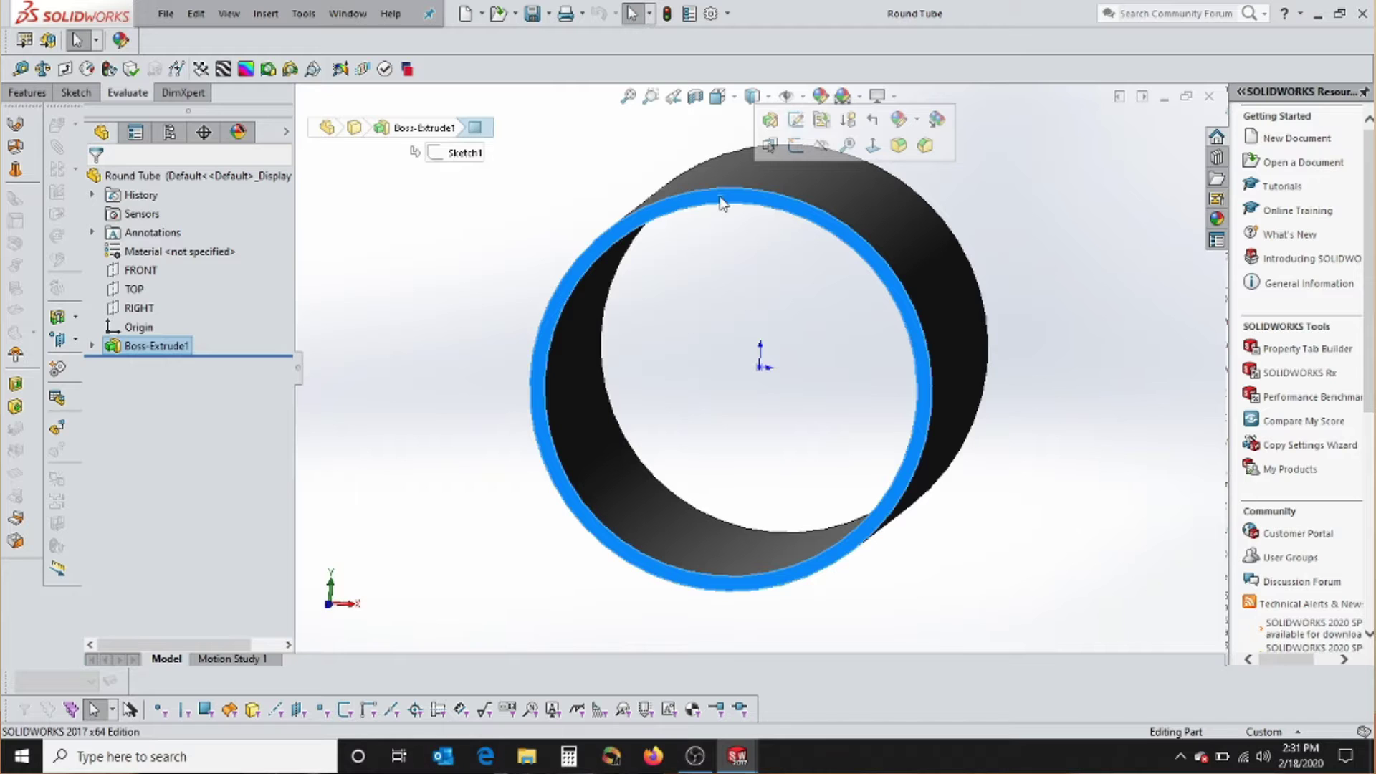
key("Return")
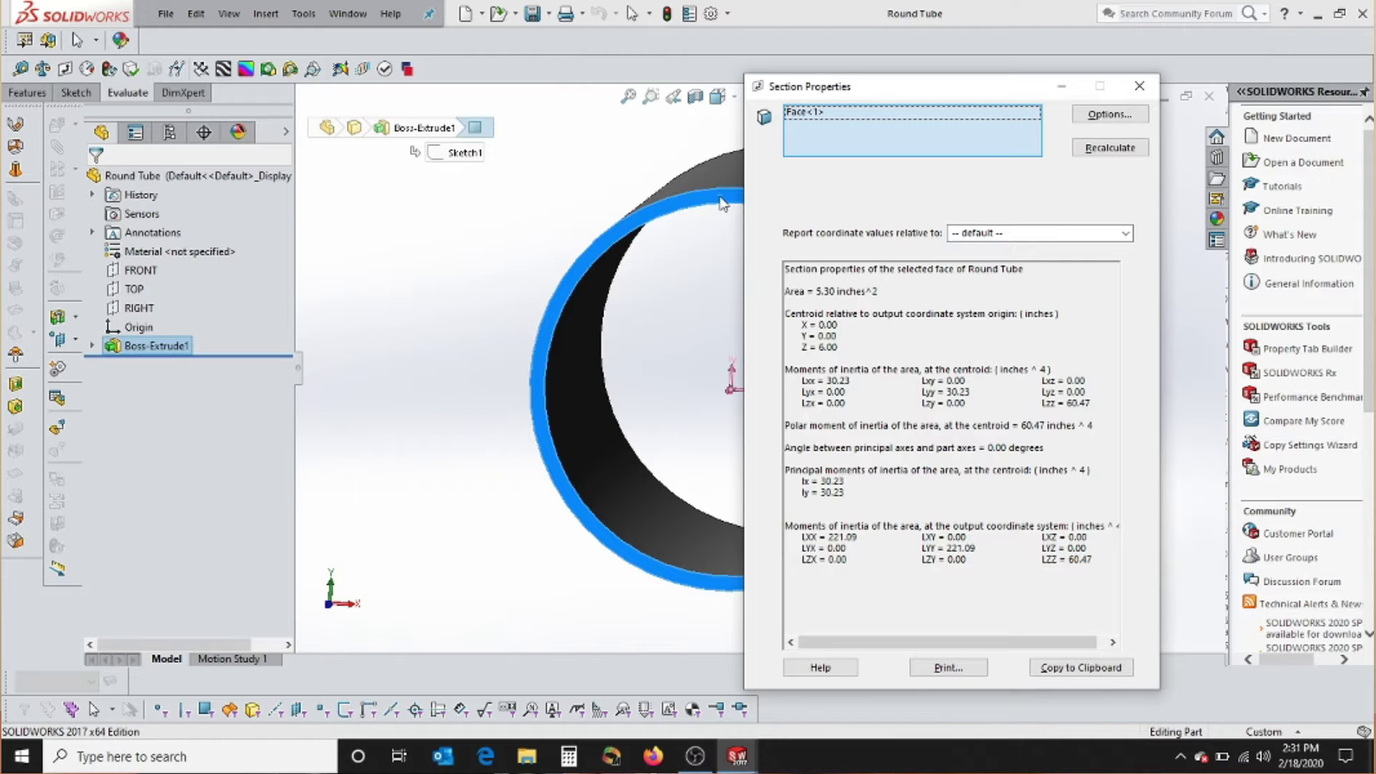
left_click_drag(916, 92, 1109, 66)
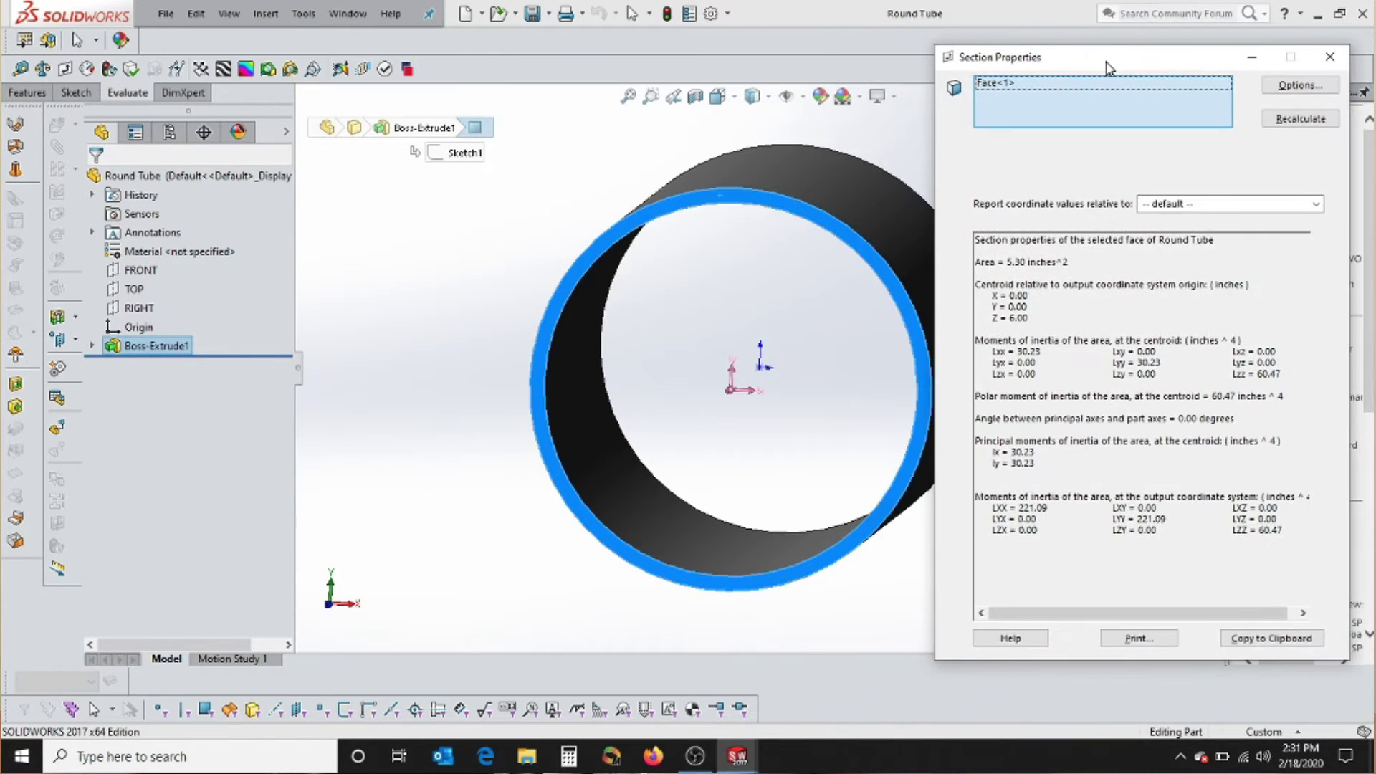
left_click(804, 211)
left_click(1301, 118)
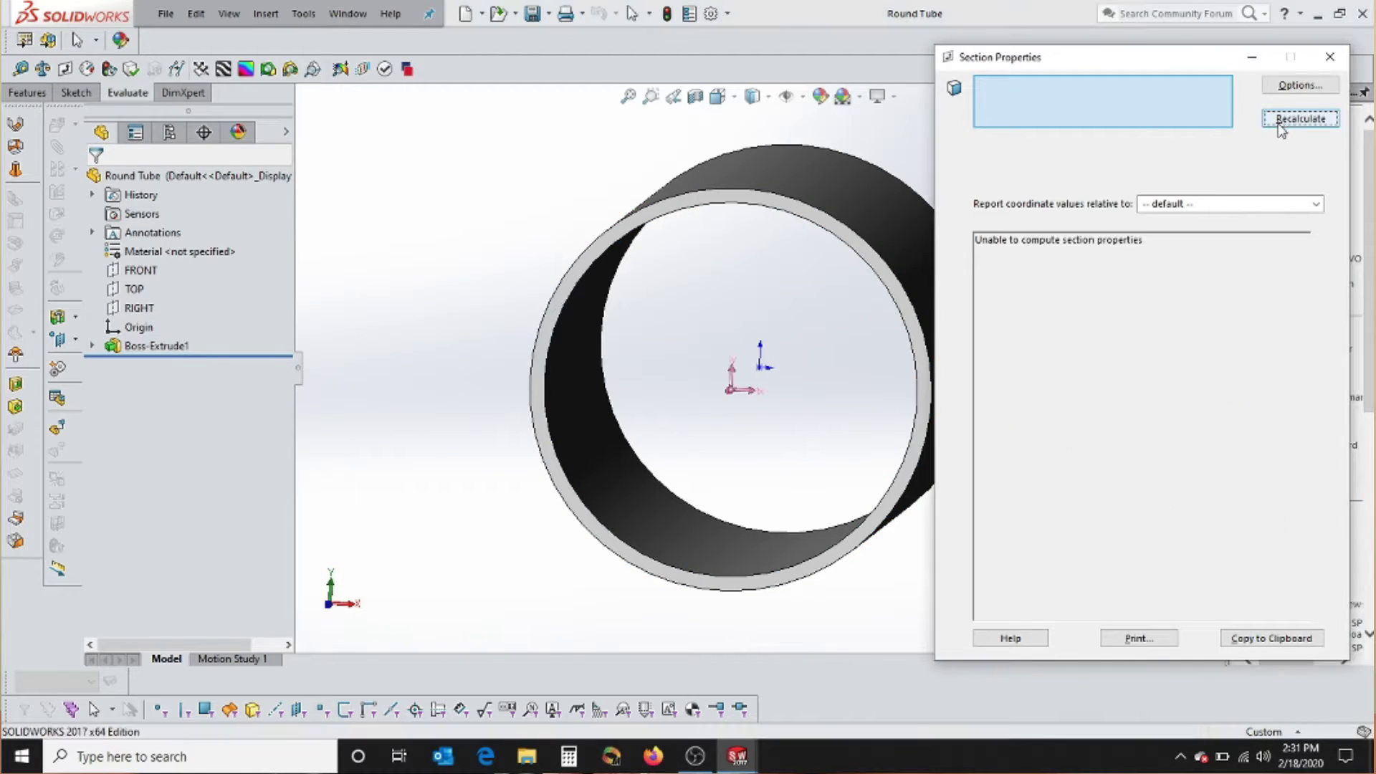
left_click(828, 231)
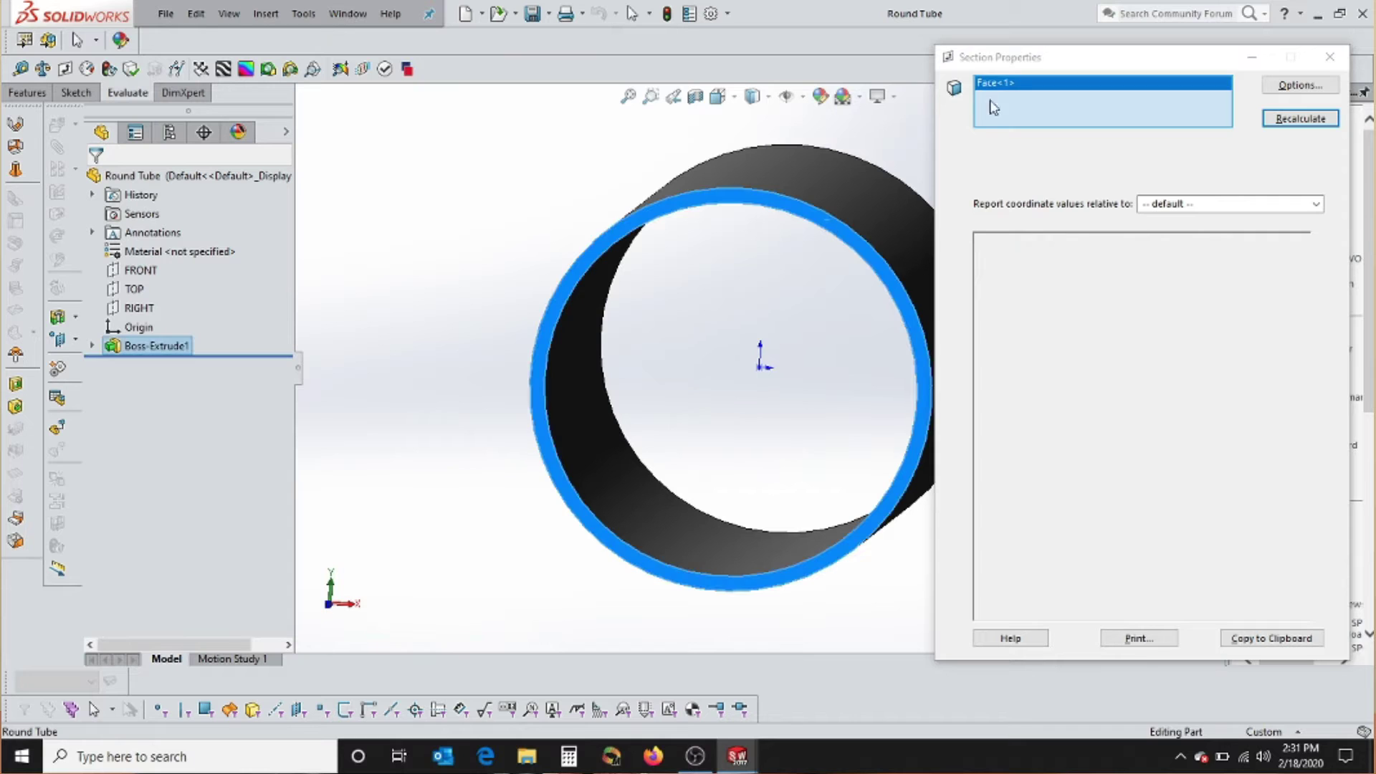
left_click(1317, 119)
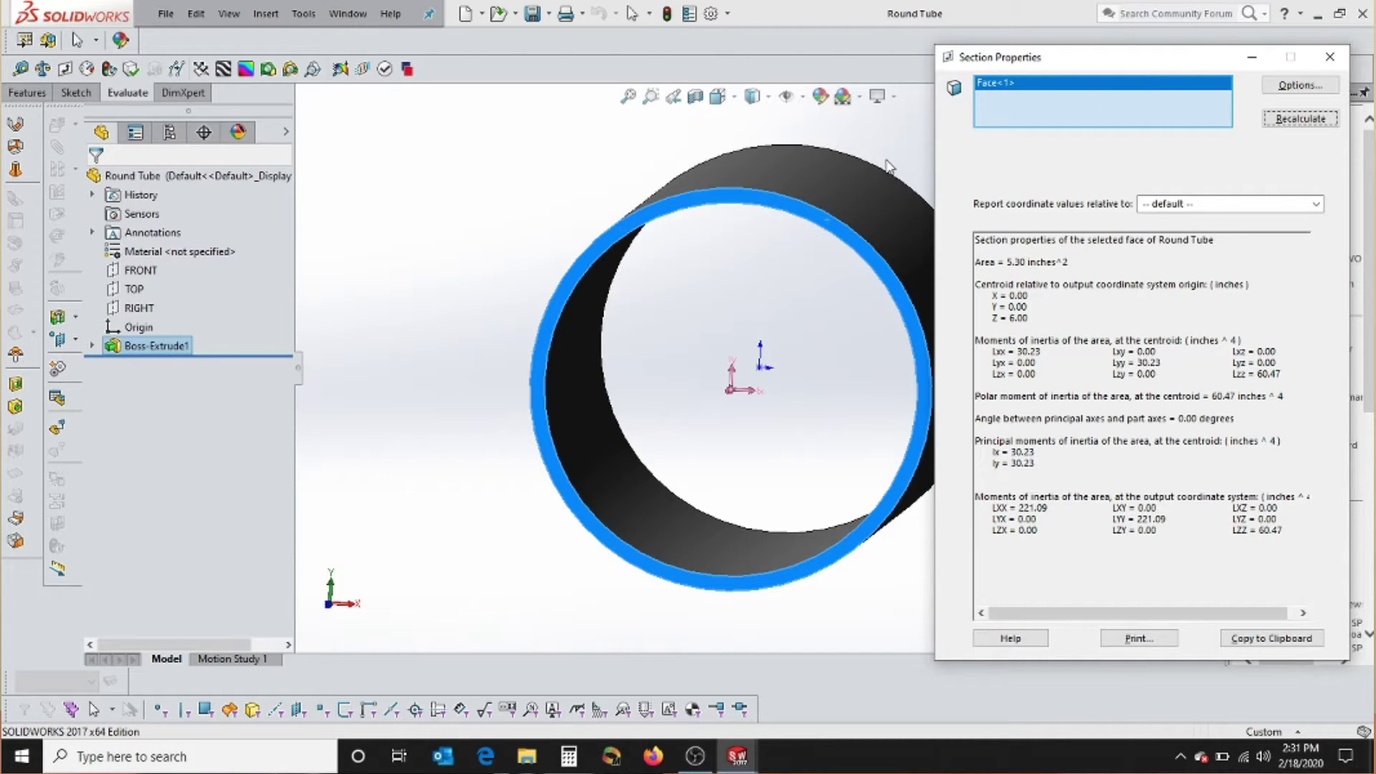
scroll(846, 235, "down", 1)
scroll(914, 333, "down", 2)
scroll(914, 333, "down", 1)
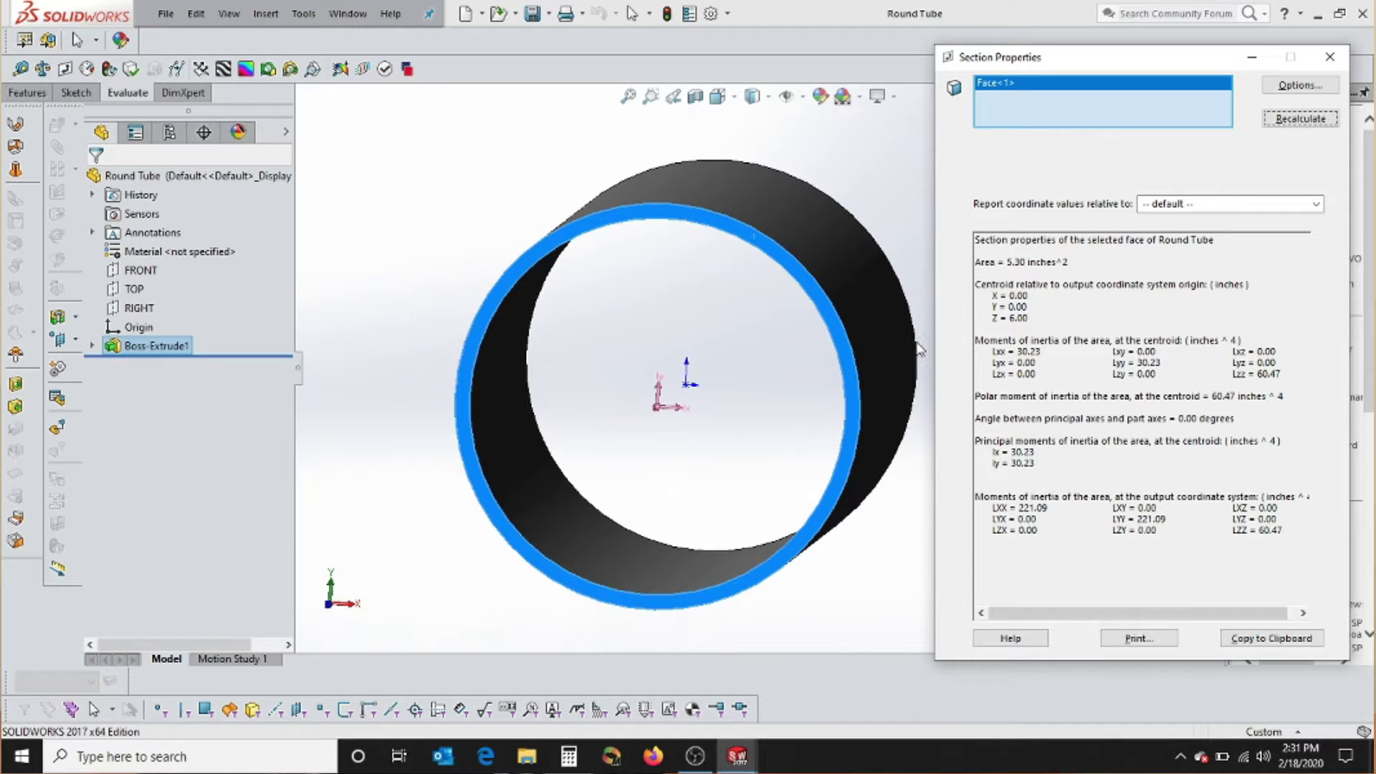
scroll(885, 458, "down", 1)
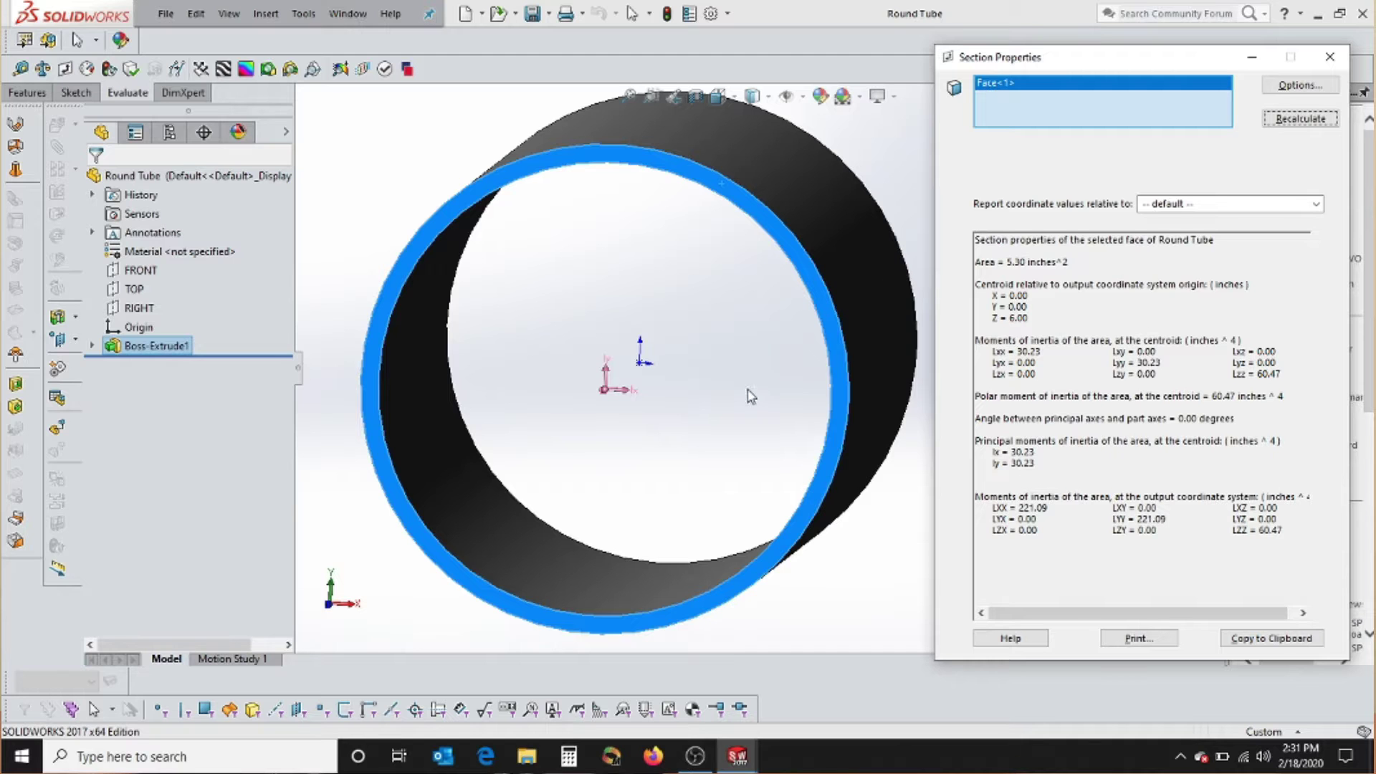
middle_click_drag(669, 454, 578, 373)
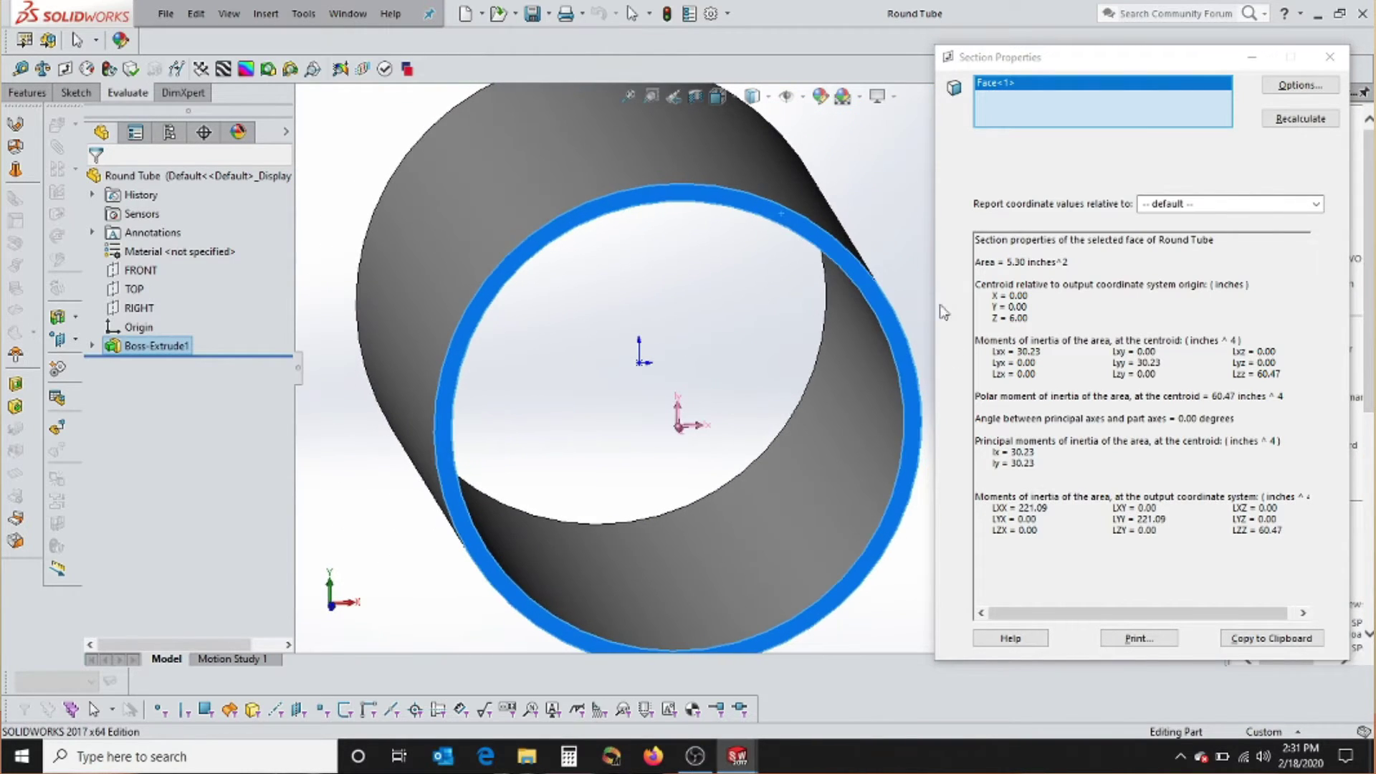
mouse_move(741, 399)
middle_mouse_down()
mouse_move(716, 396)
mouse_move(717, 382)
mouse_move(744, 399)
middle_mouse_up()
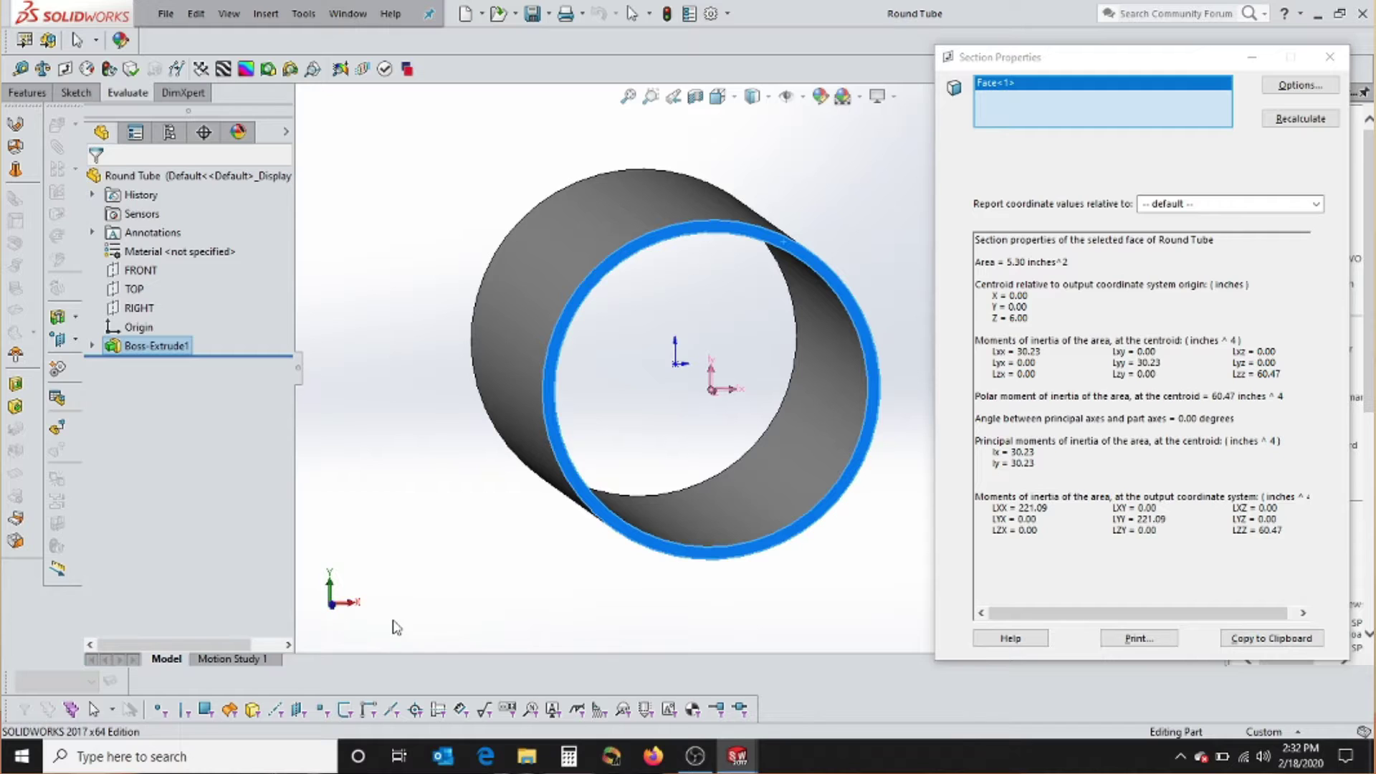
left_click(1010, 294)
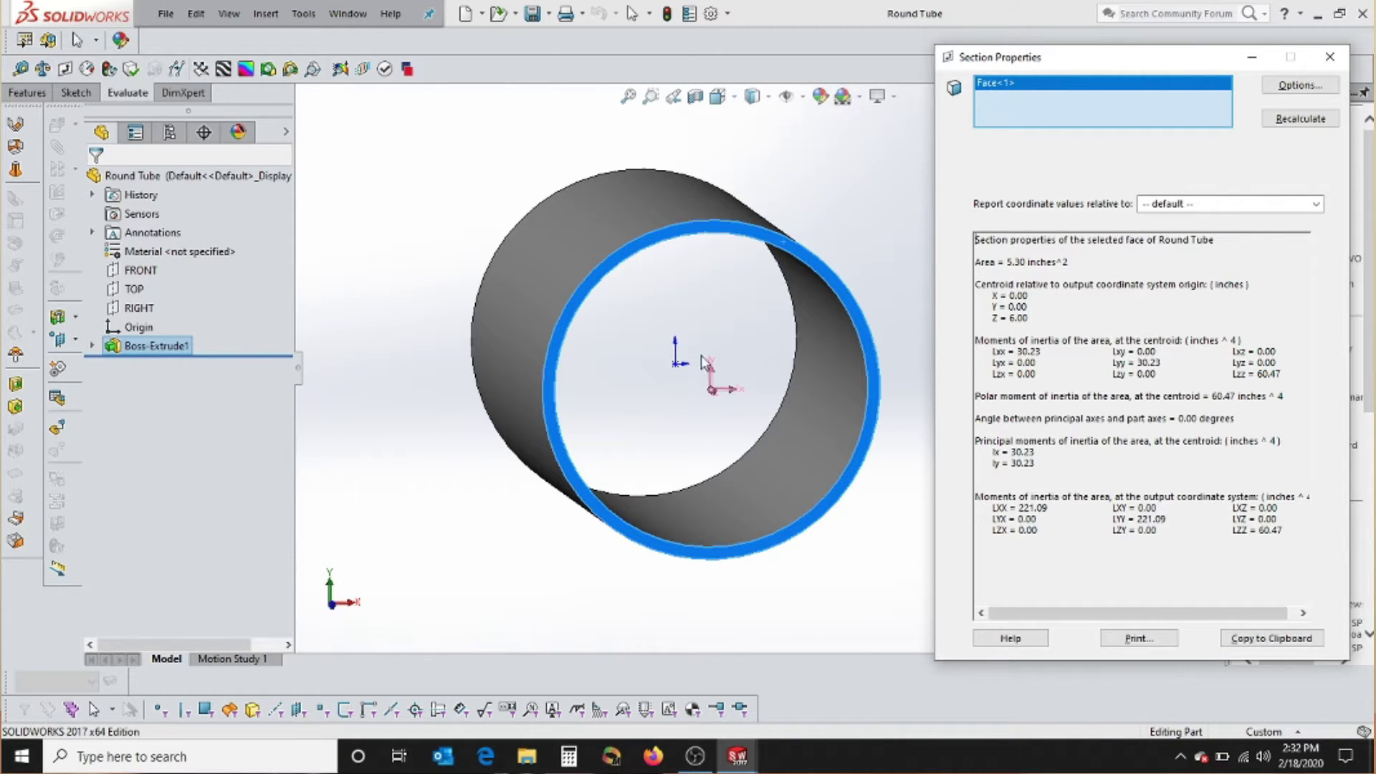
middle_click_drag(656, 377, 717, 427)
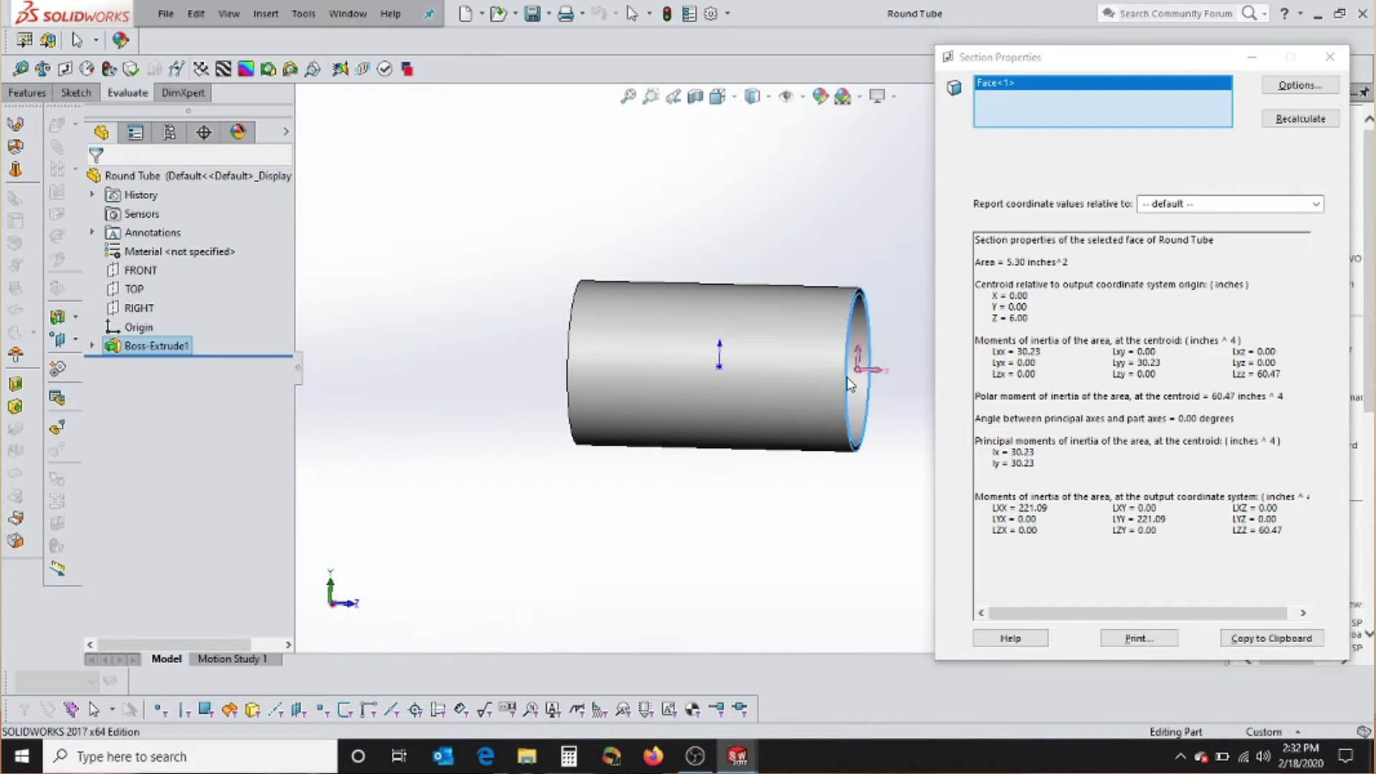
left_click(794, 325)
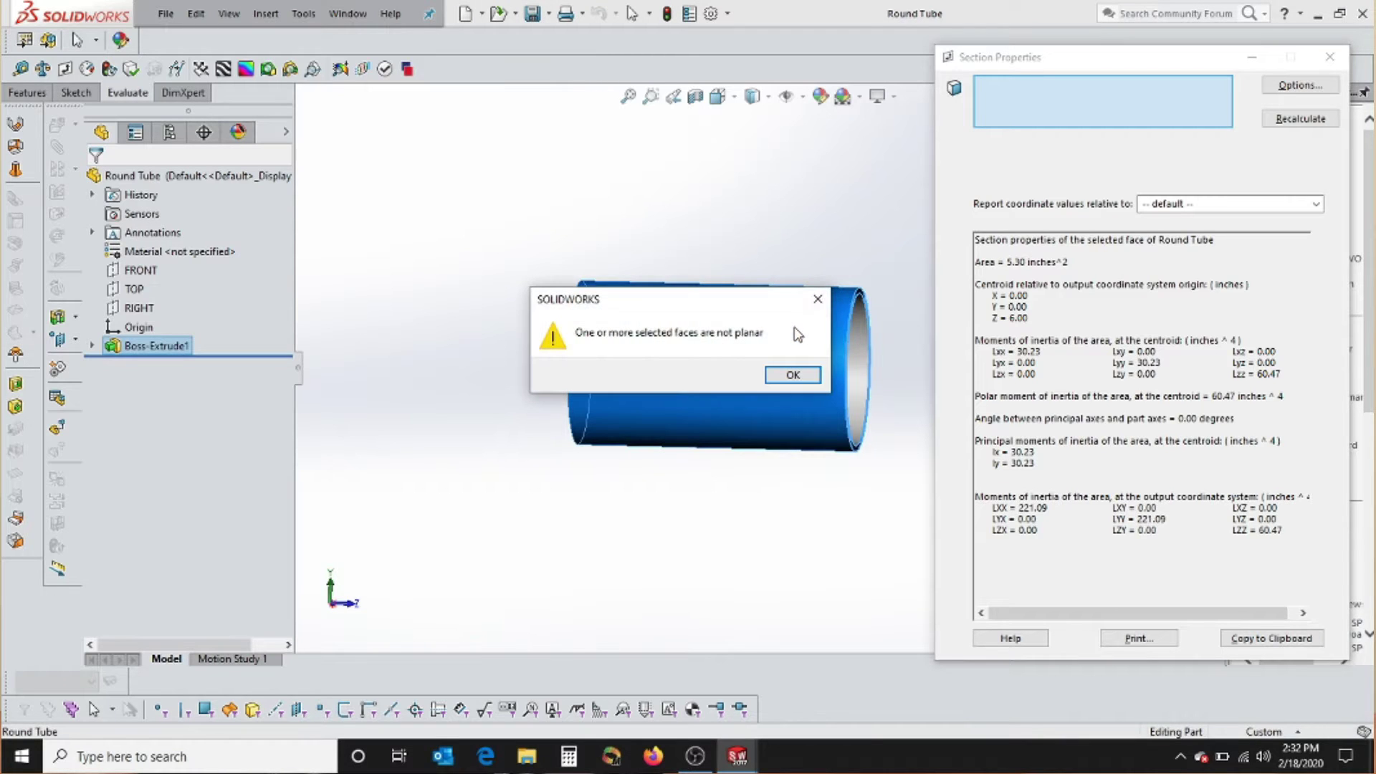
left_click(810, 370)
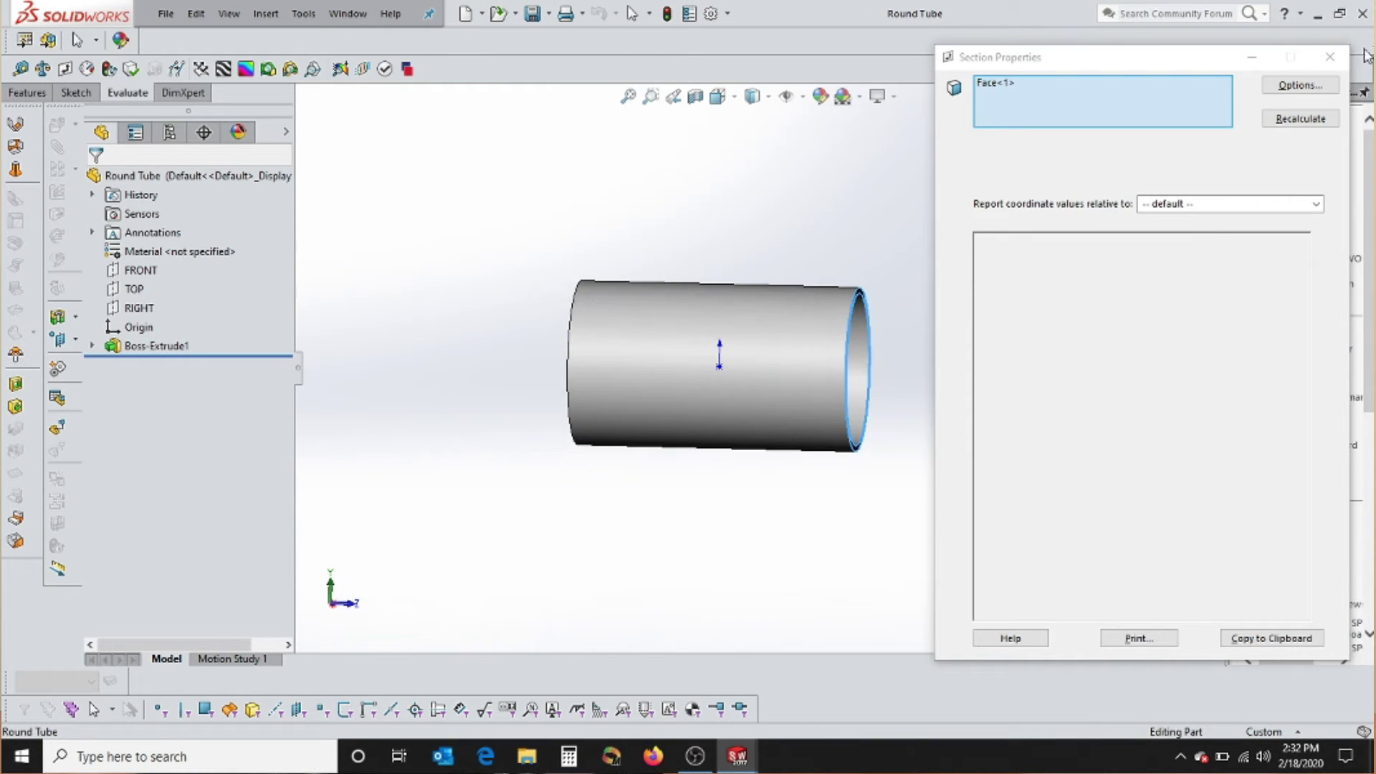
middle_click_drag(876, 326, 1210, 90)
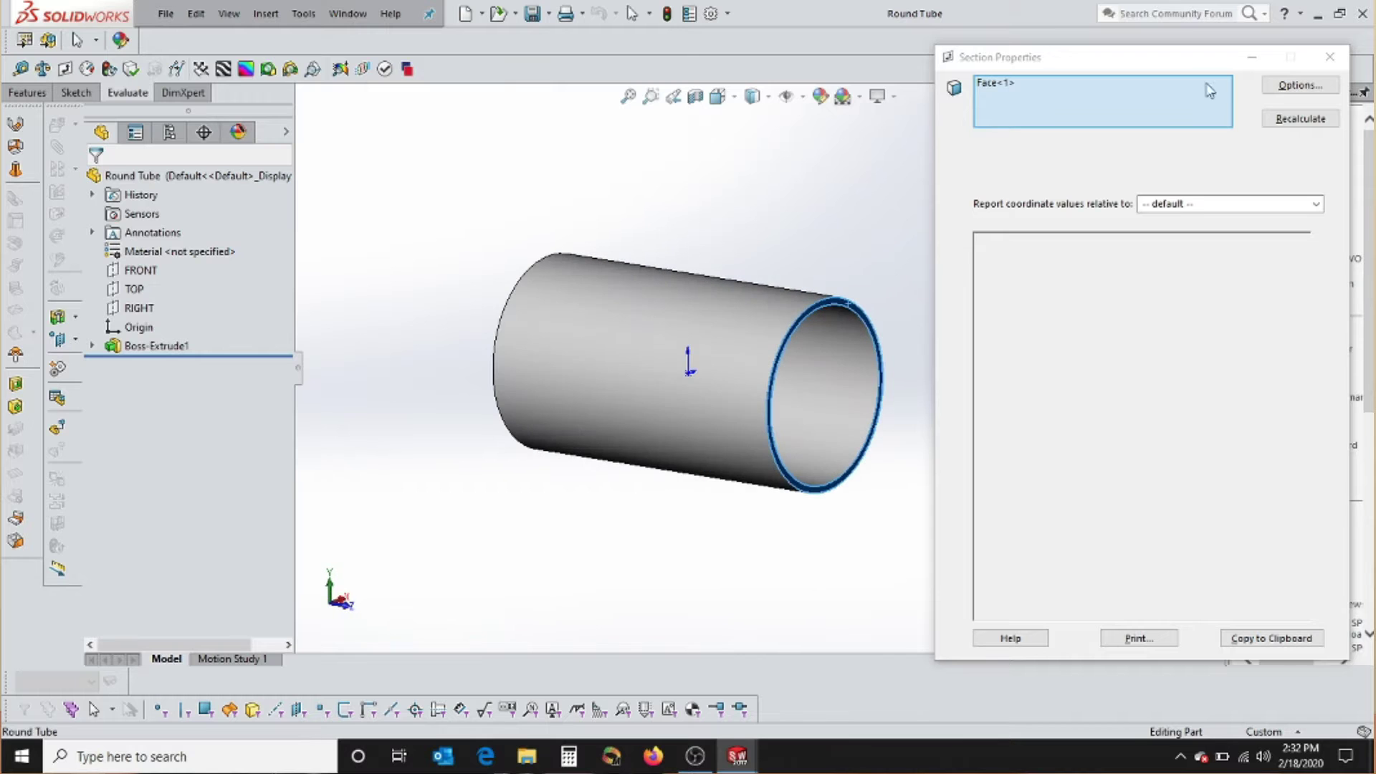
left_click(1290, 119)
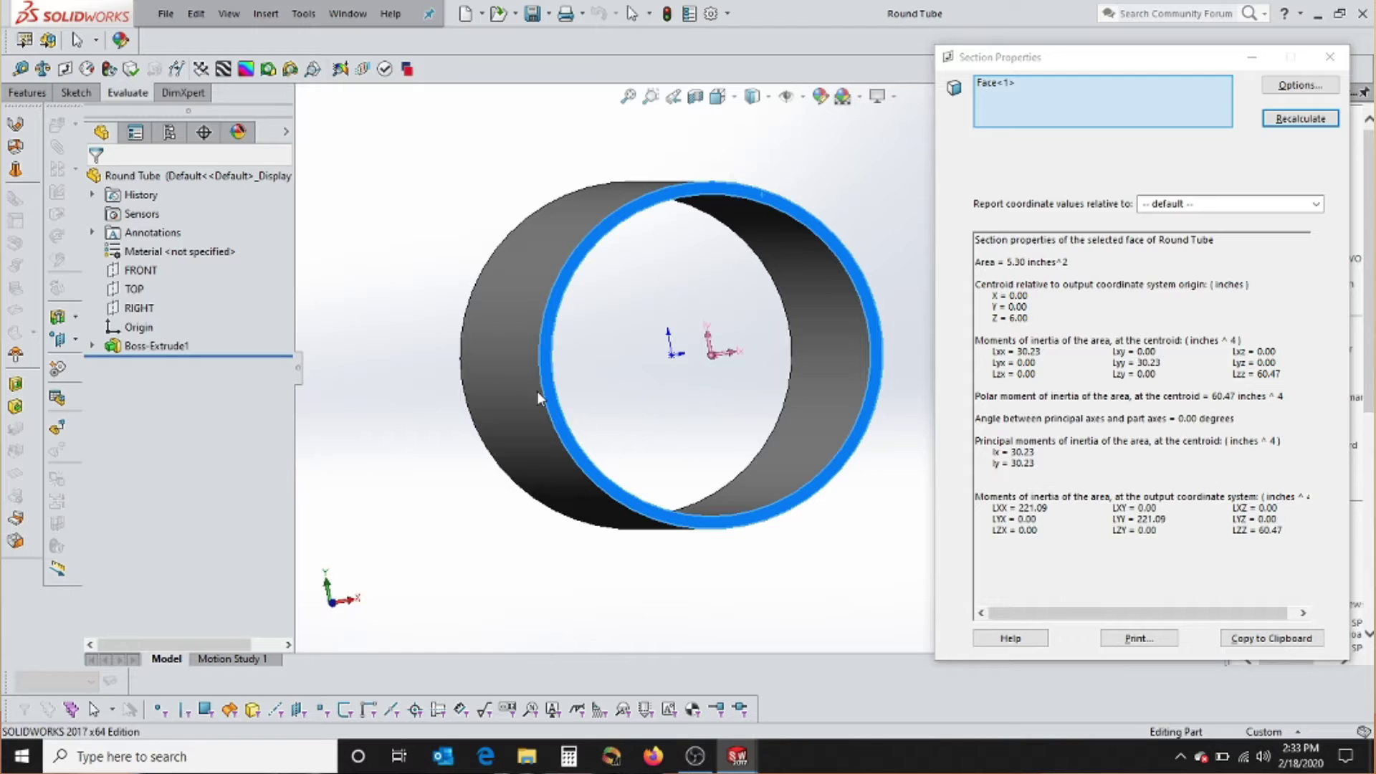
Step: Review the ring face's polar moment of inertia and principal axes angle lines in the results
left_click(1014, 350)
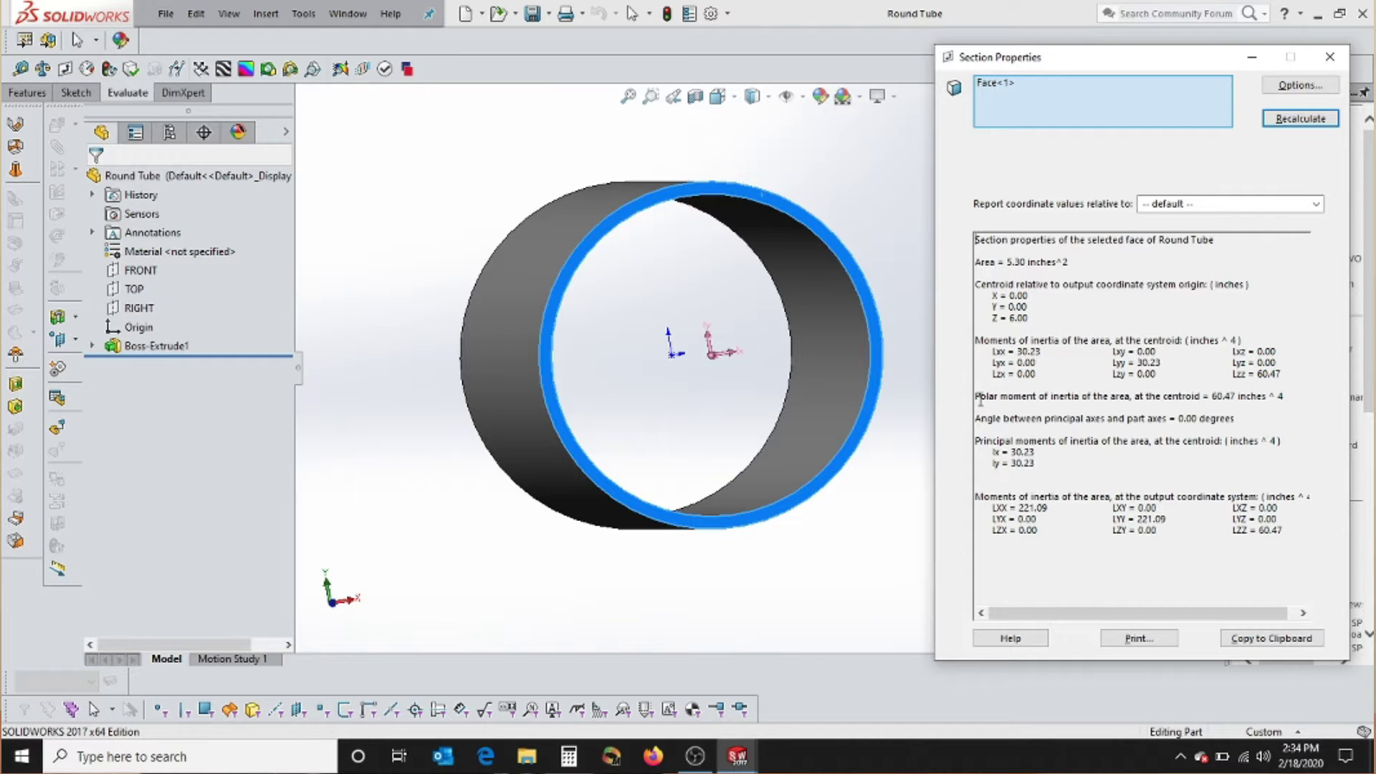
left_click_drag(977, 398, 1288, 393)
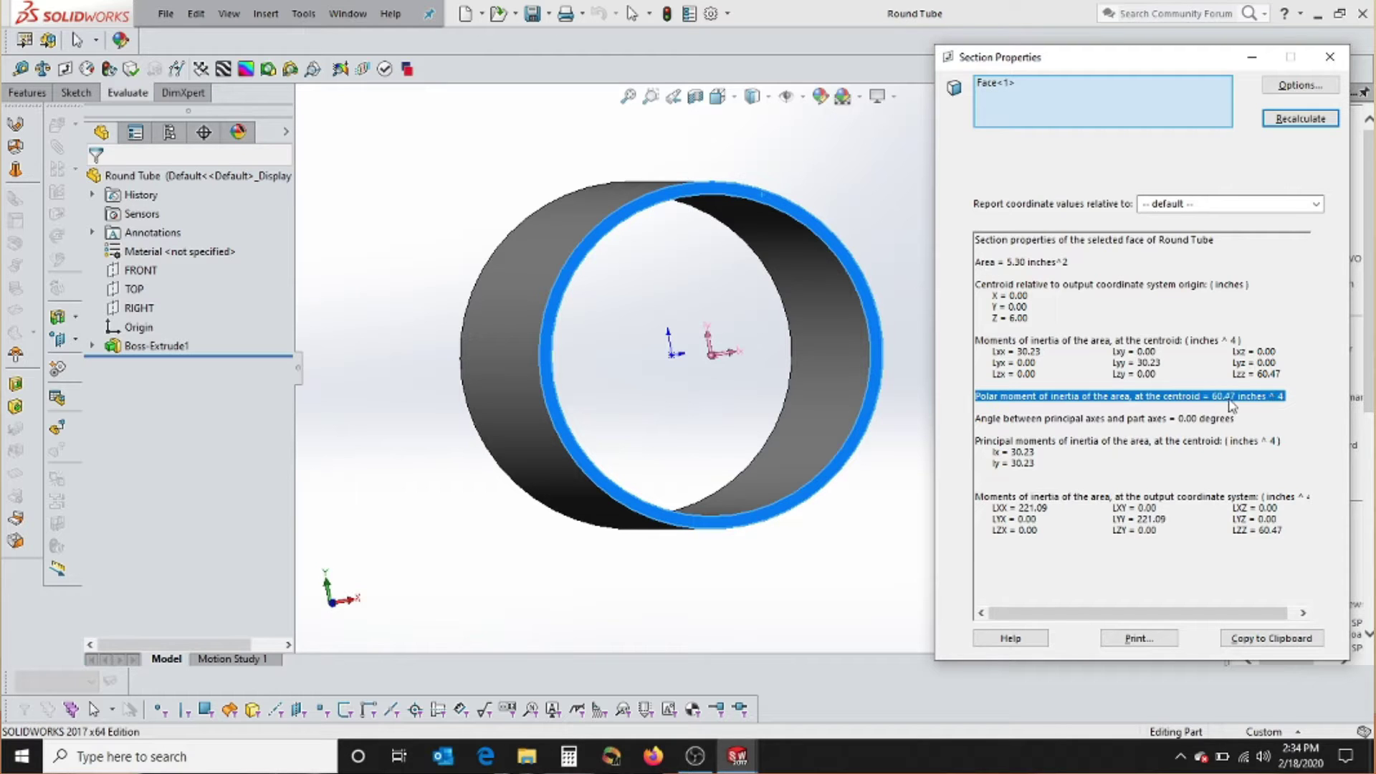
left_click(1252, 417)
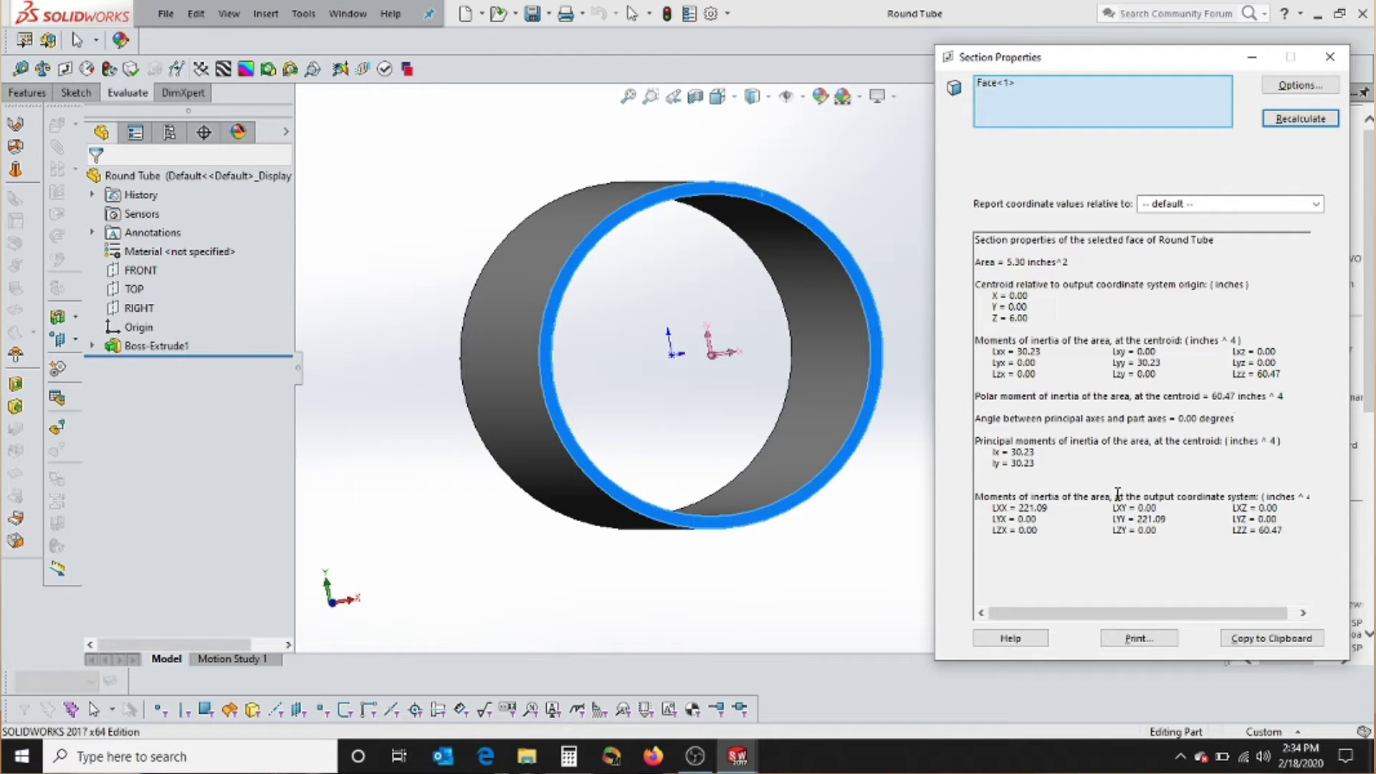
left_click_drag(977, 423, 1252, 422)
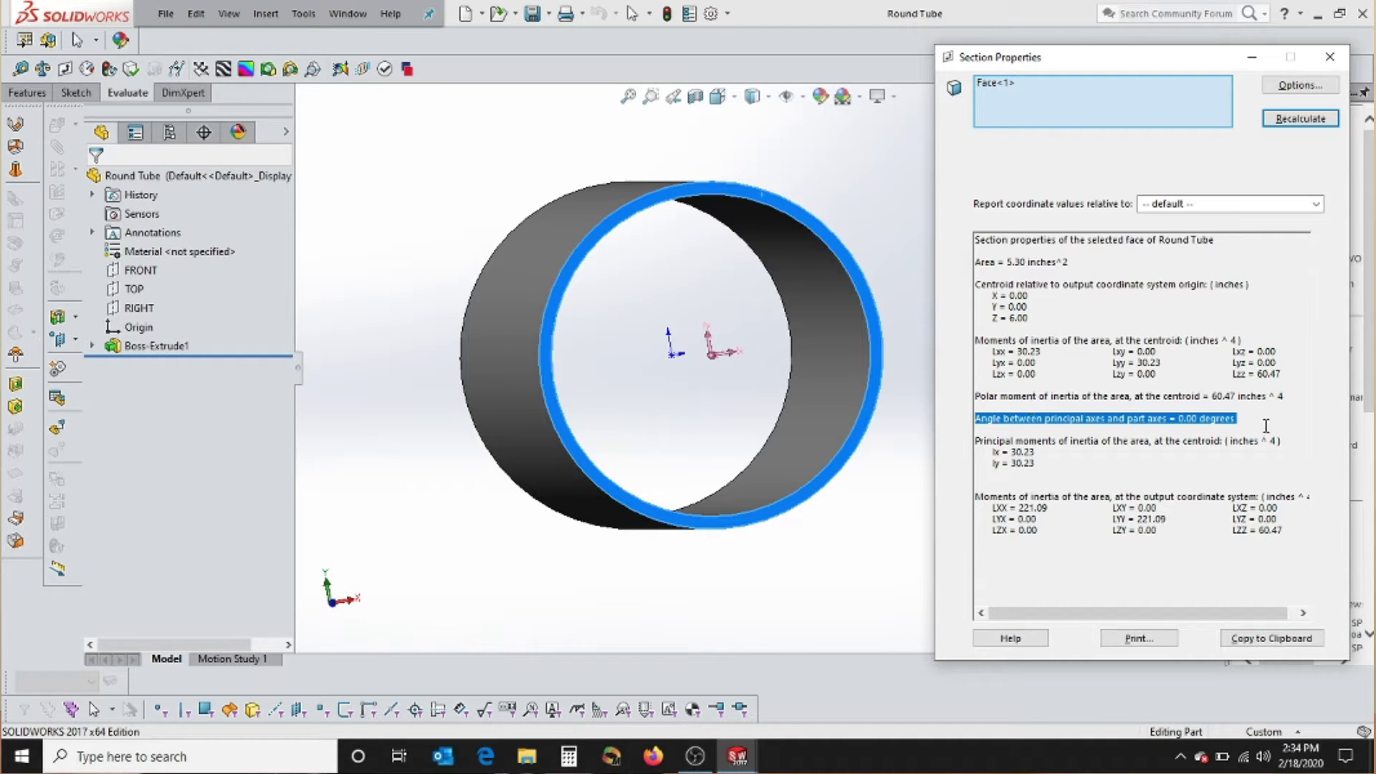
left_click(1258, 420)
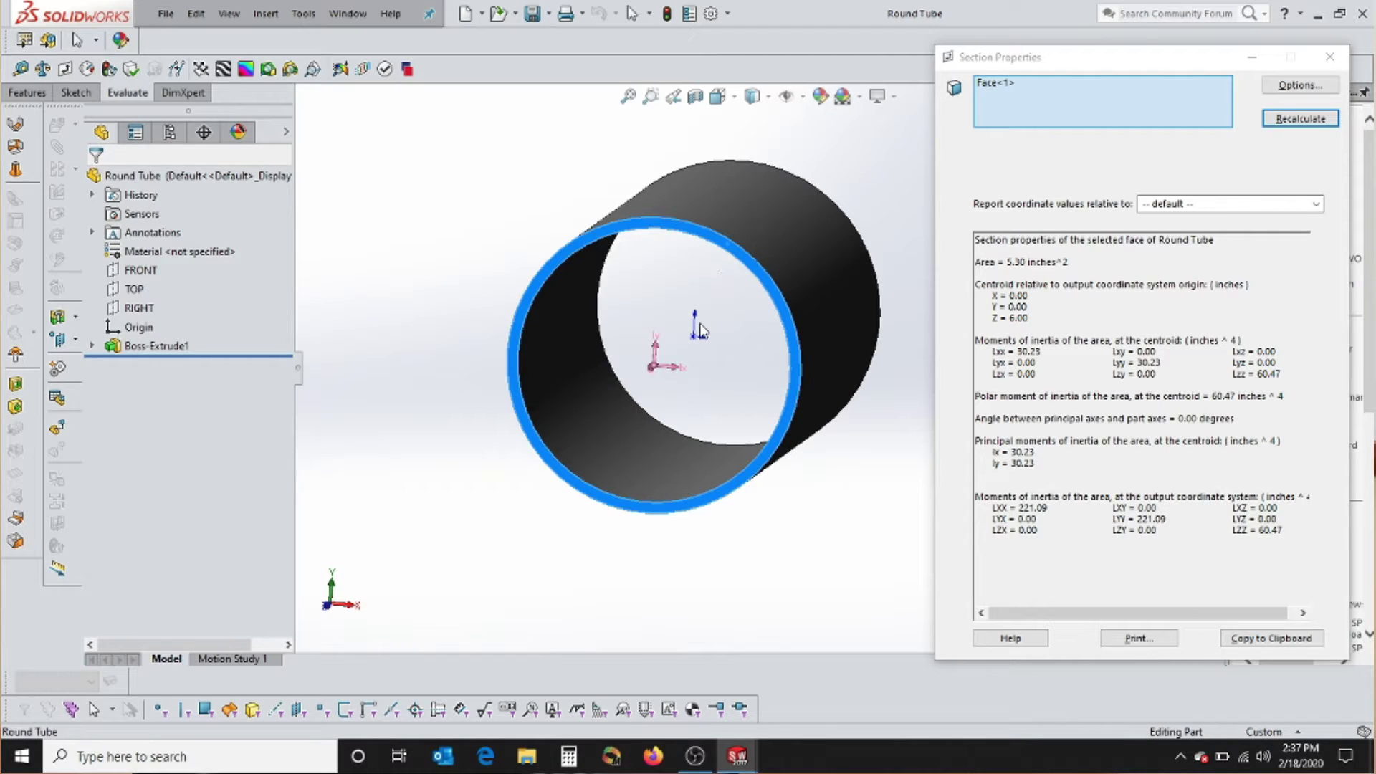
middle_click_drag(693, 300, 630, 337)
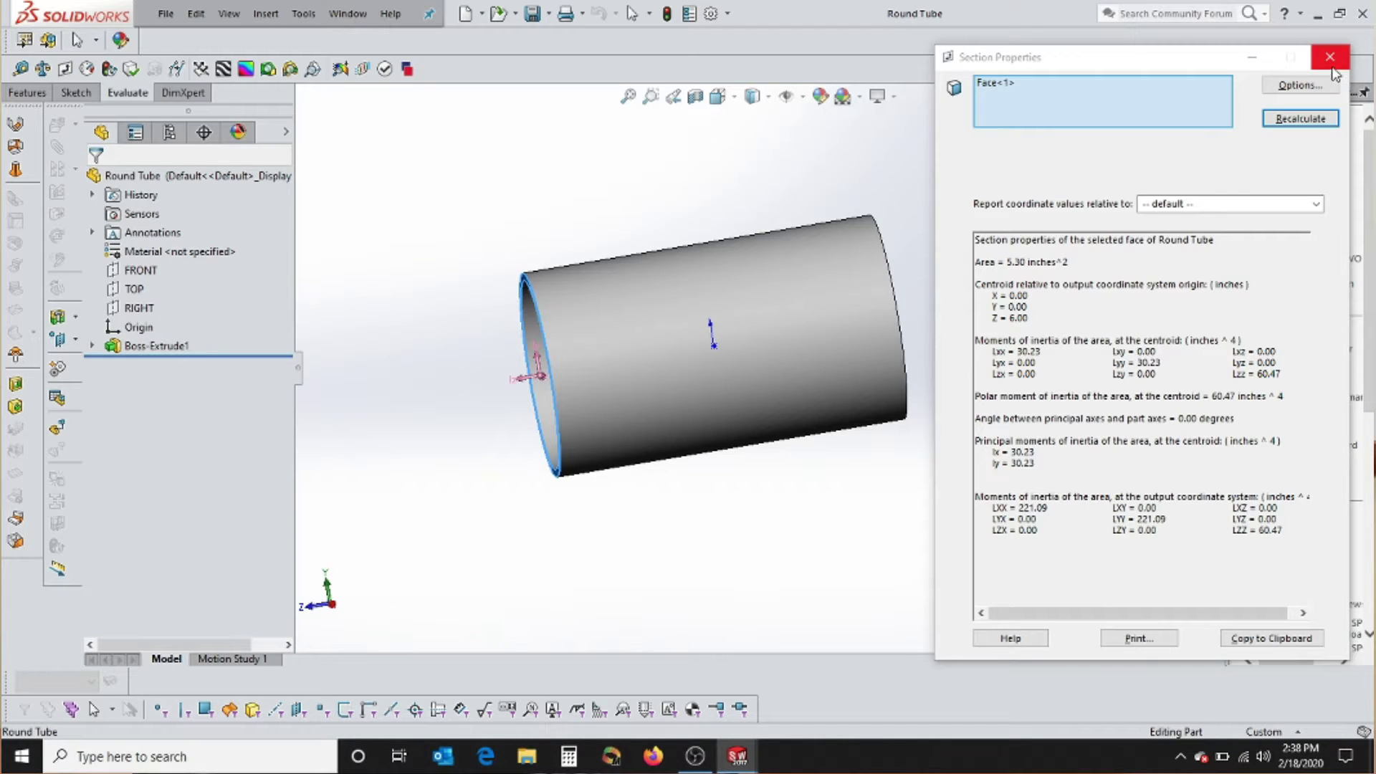
left_click(1330, 57)
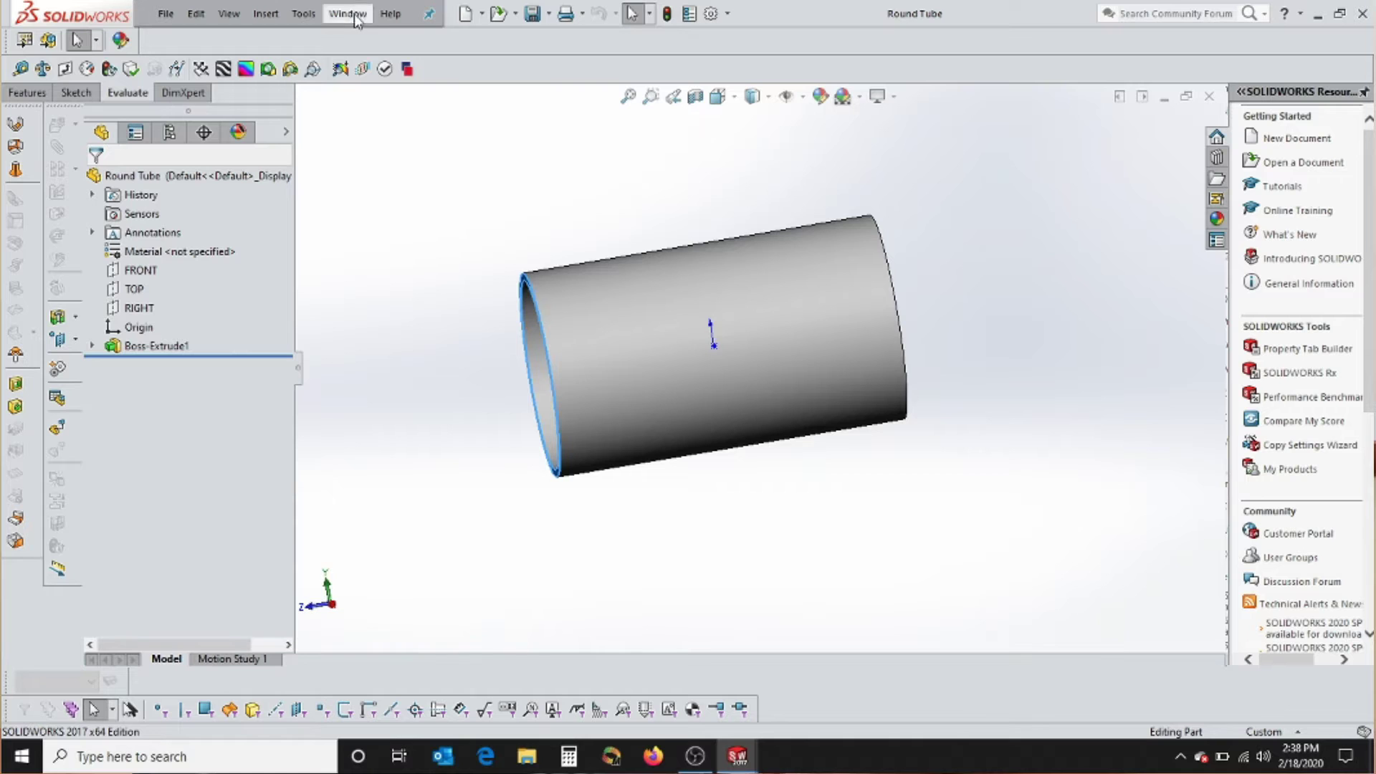
Step: Switch to the Rect Tube part through the Window menu and select its front end face
left_click(356, 16)
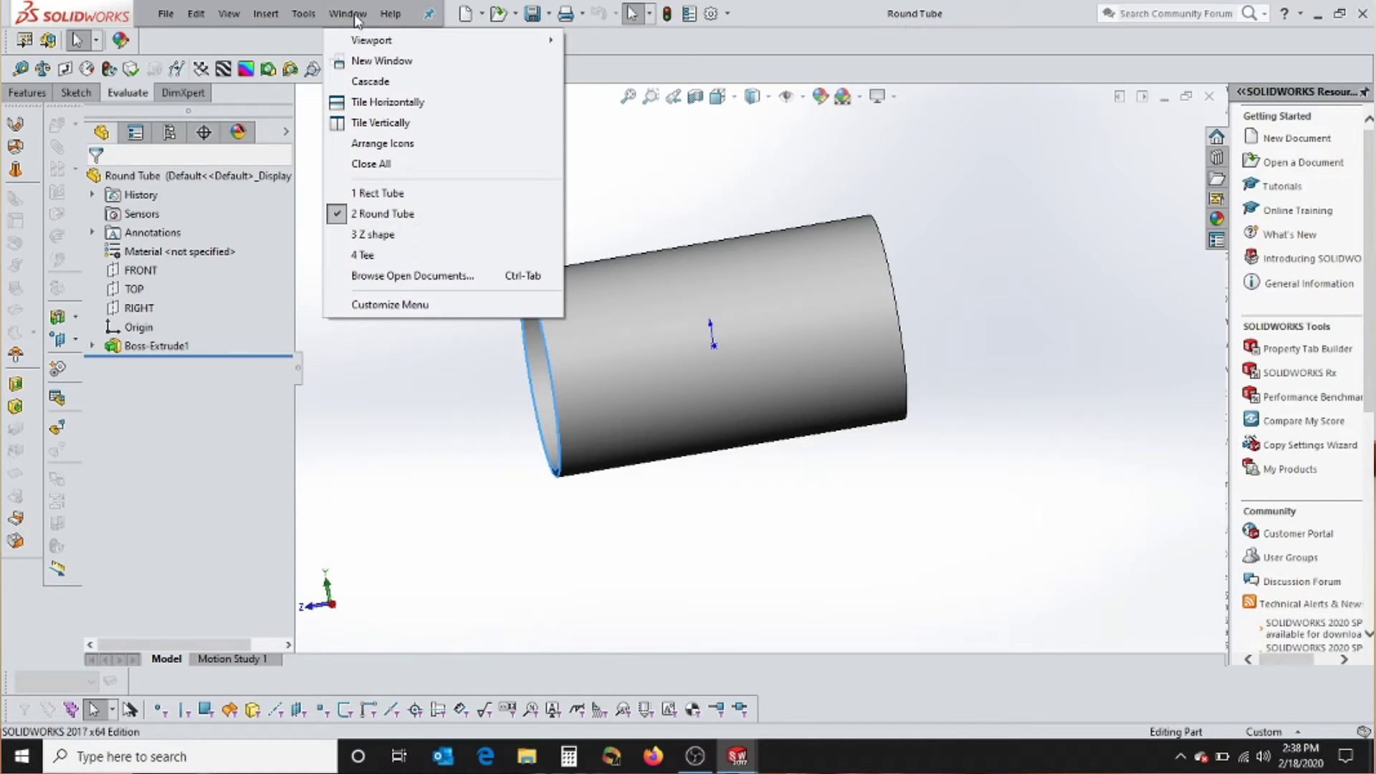
left_click(405, 193)
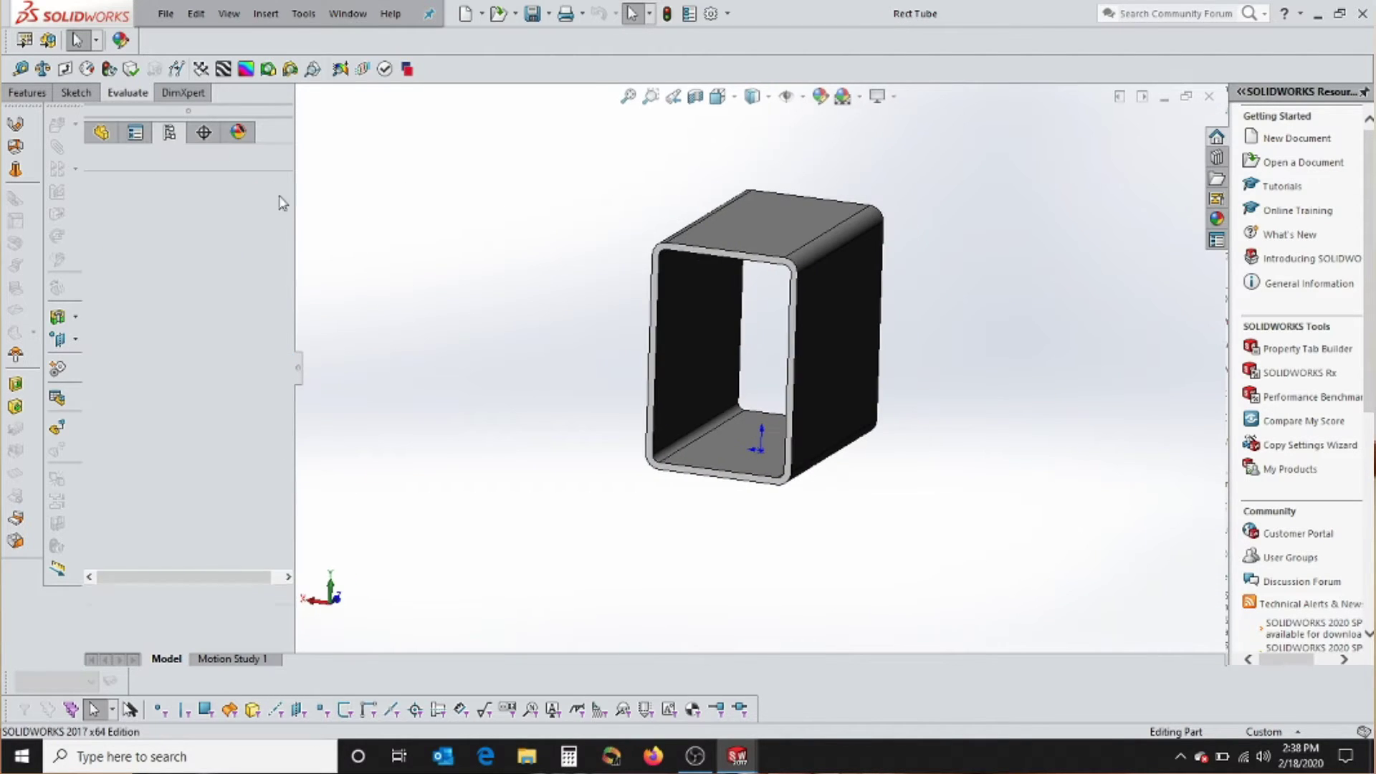
left_click(772, 287)
key("z")
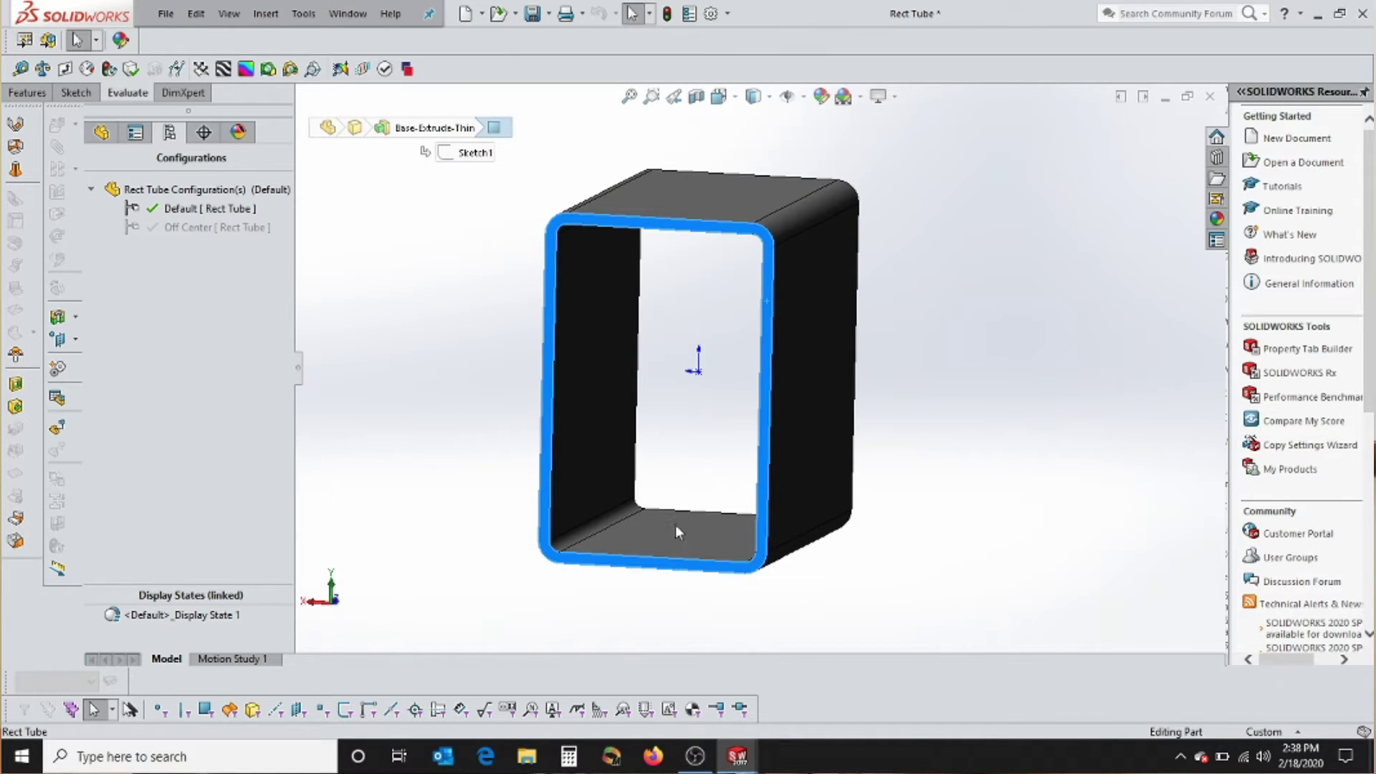
Step: Compute section properties for the Rect Tube end face, dismissing the non-parallel face warning
mouse_move(654, 494)
middle_mouse_down()
mouse_move(686, 476)
mouse_move(675, 484)
middle_mouse_up()
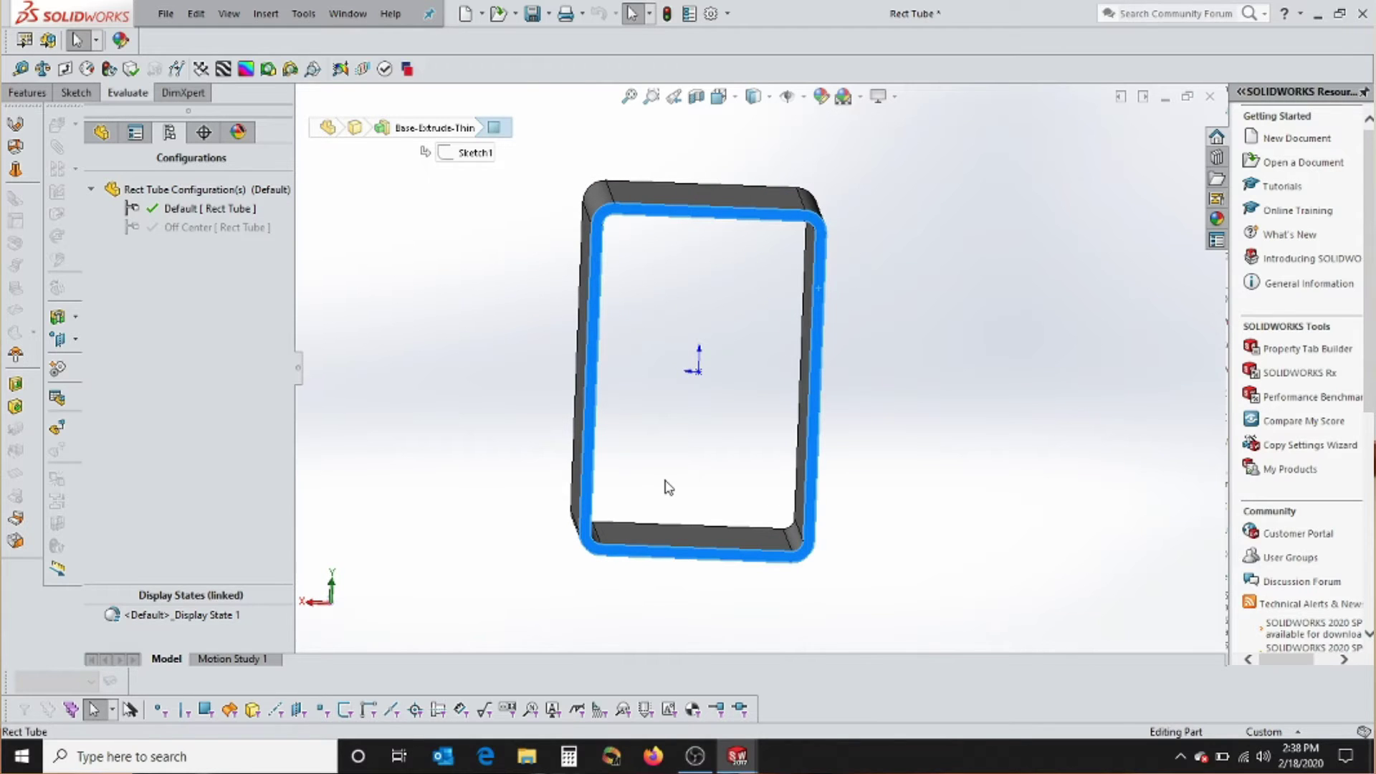
right_click_drag(666, 483, 666, 454)
middle_click_drag(896, 351, 963, 337)
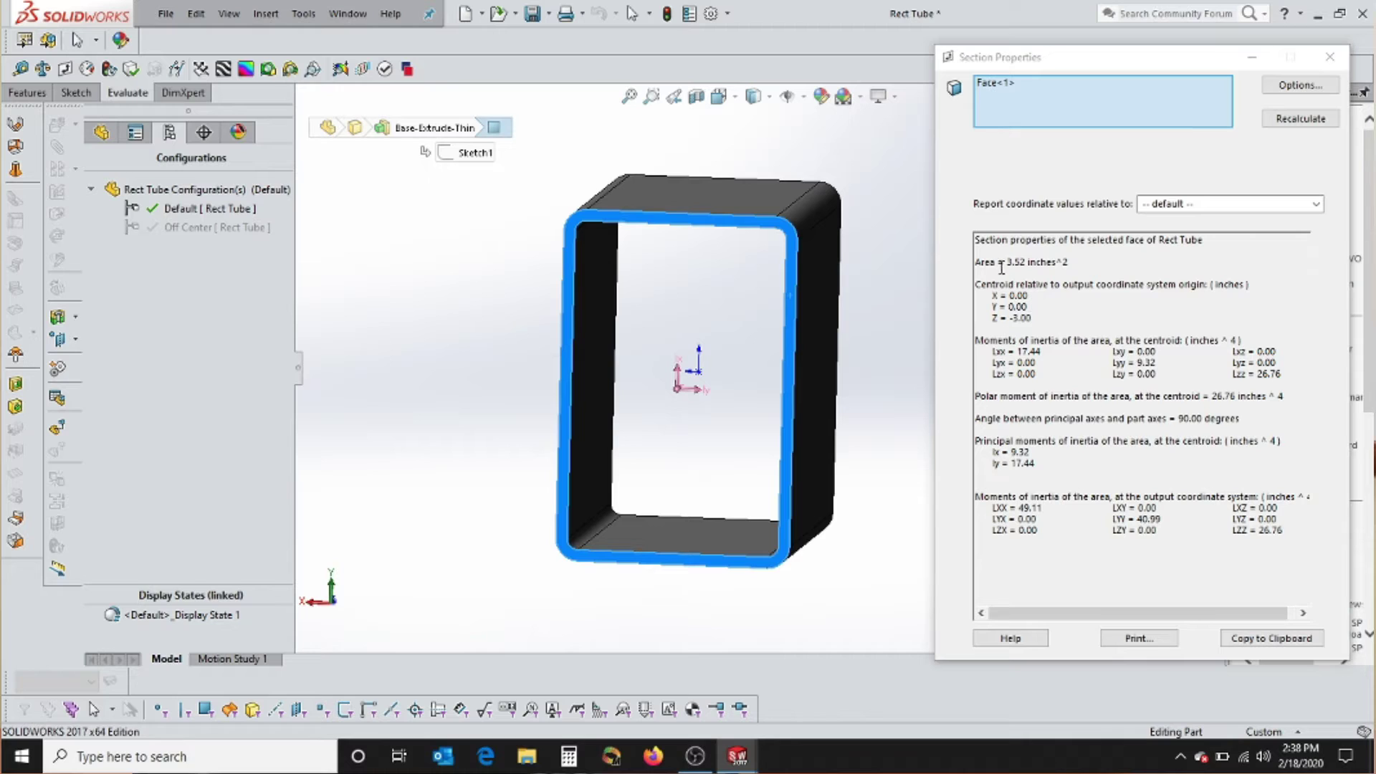
left_click(1040, 257)
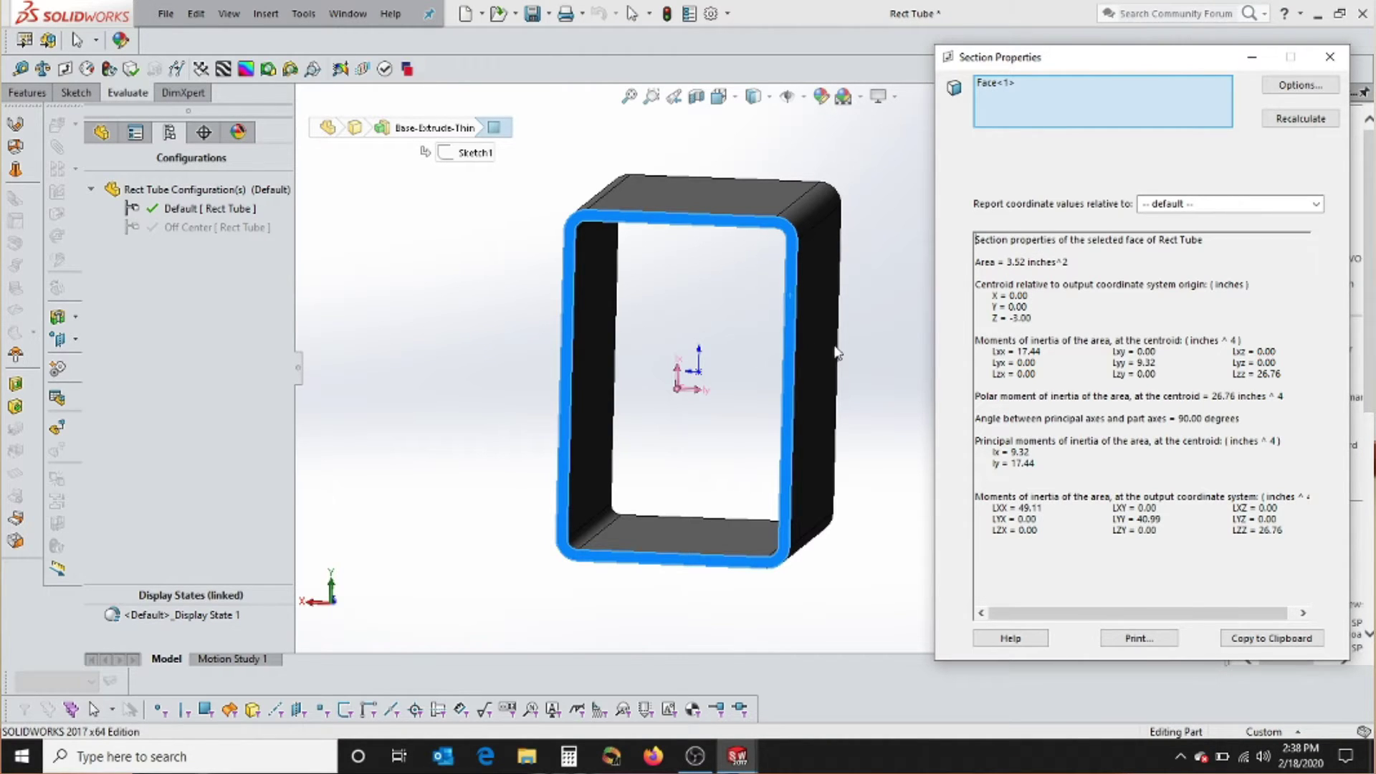
middle_click_drag(820, 404, 703, 421)
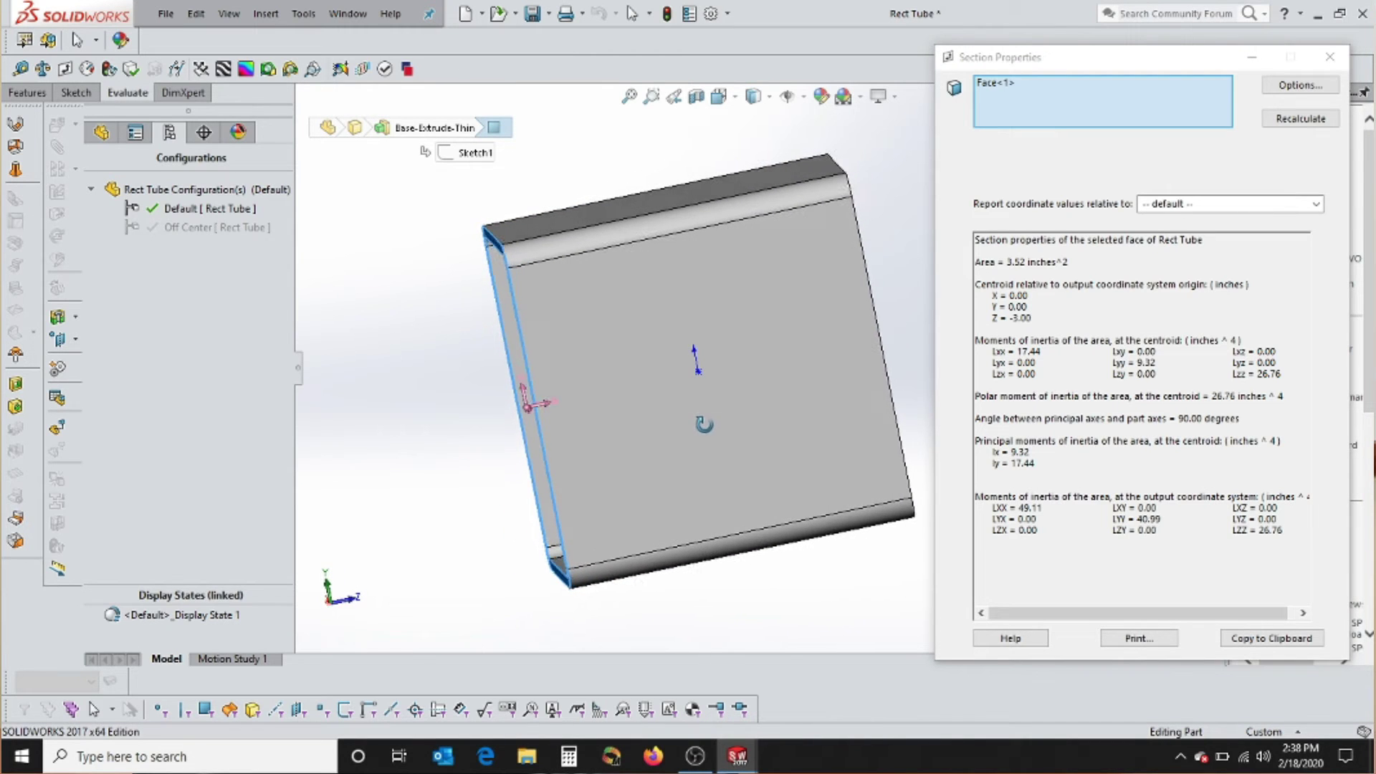
left_click(703, 234)
left_click(792, 378)
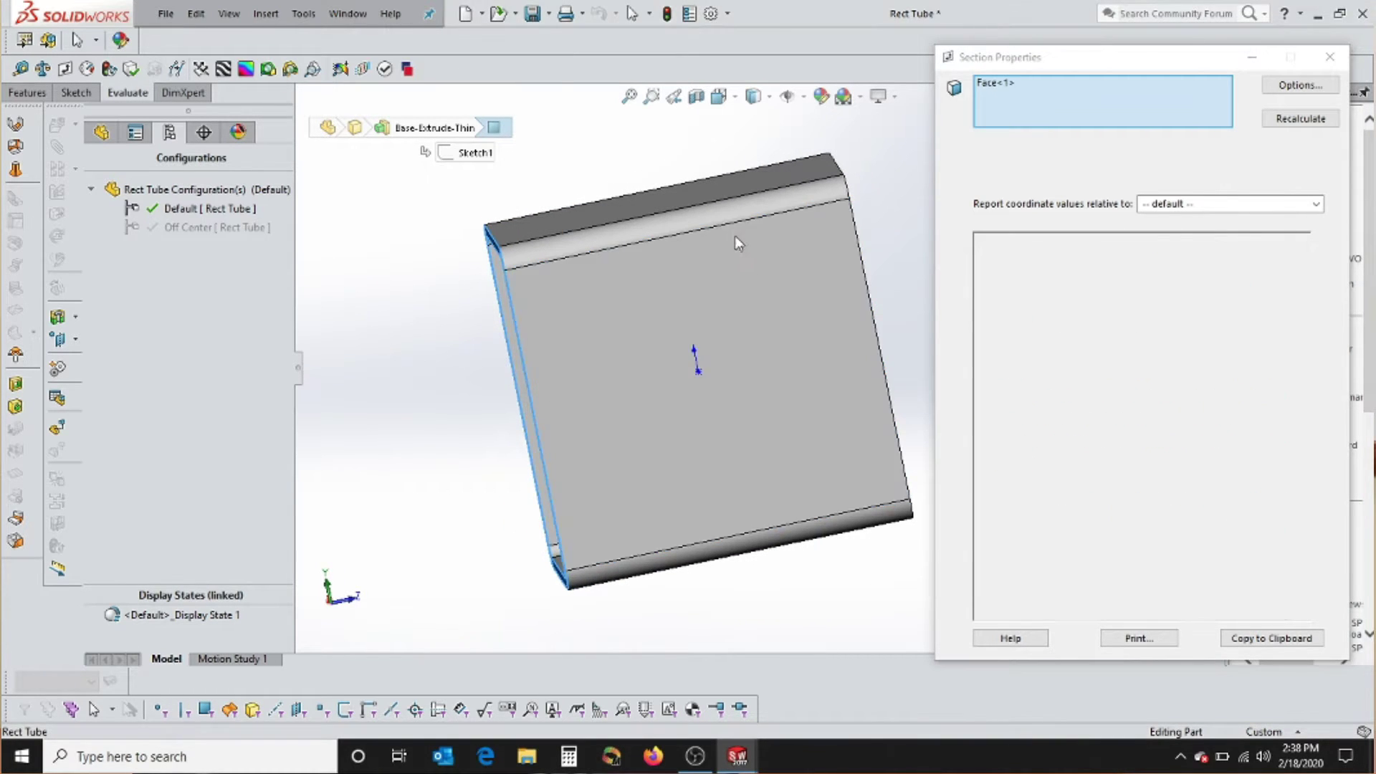
middle_click_drag(737, 237, 859, 394)
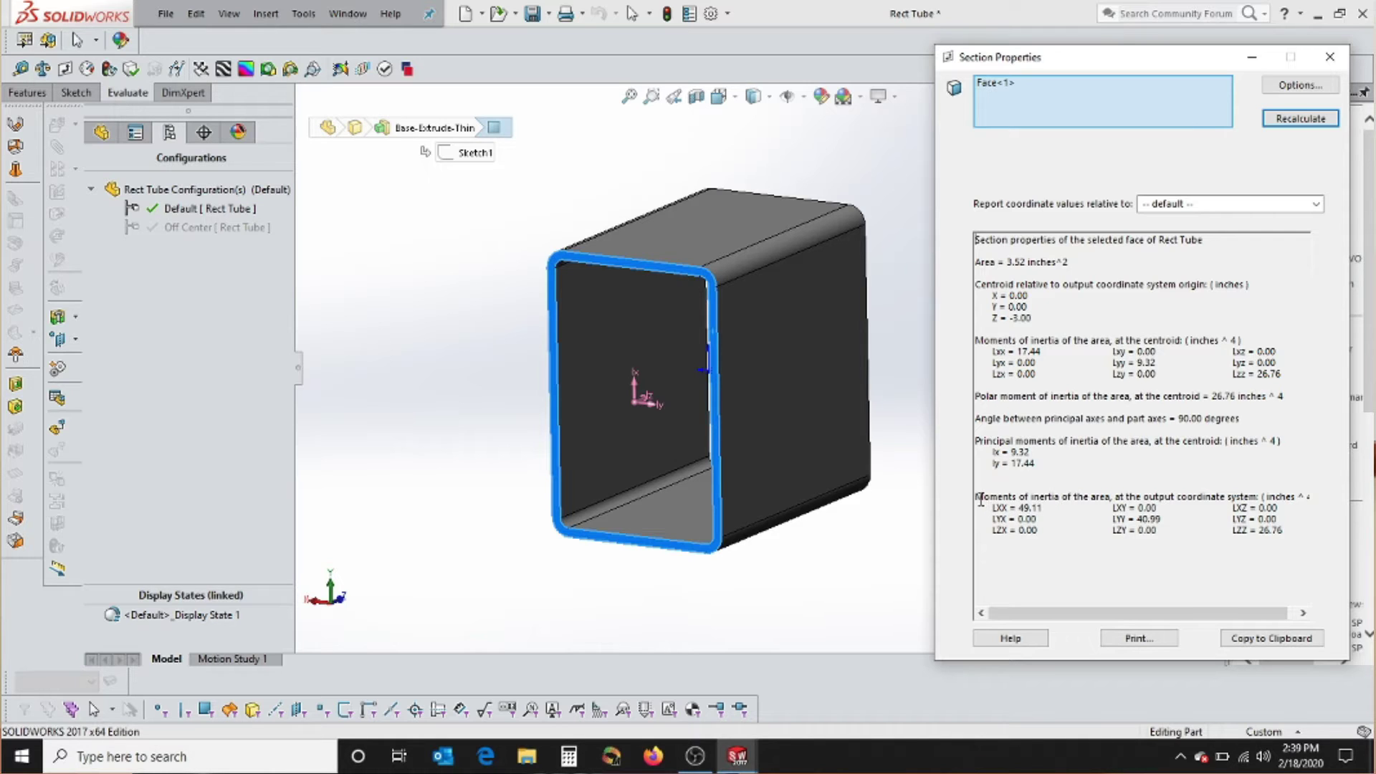
Step: Review the output coordinate system inertia values (area 3.52 in²) and close the results
left_click_drag(980, 500, 1316, 527)
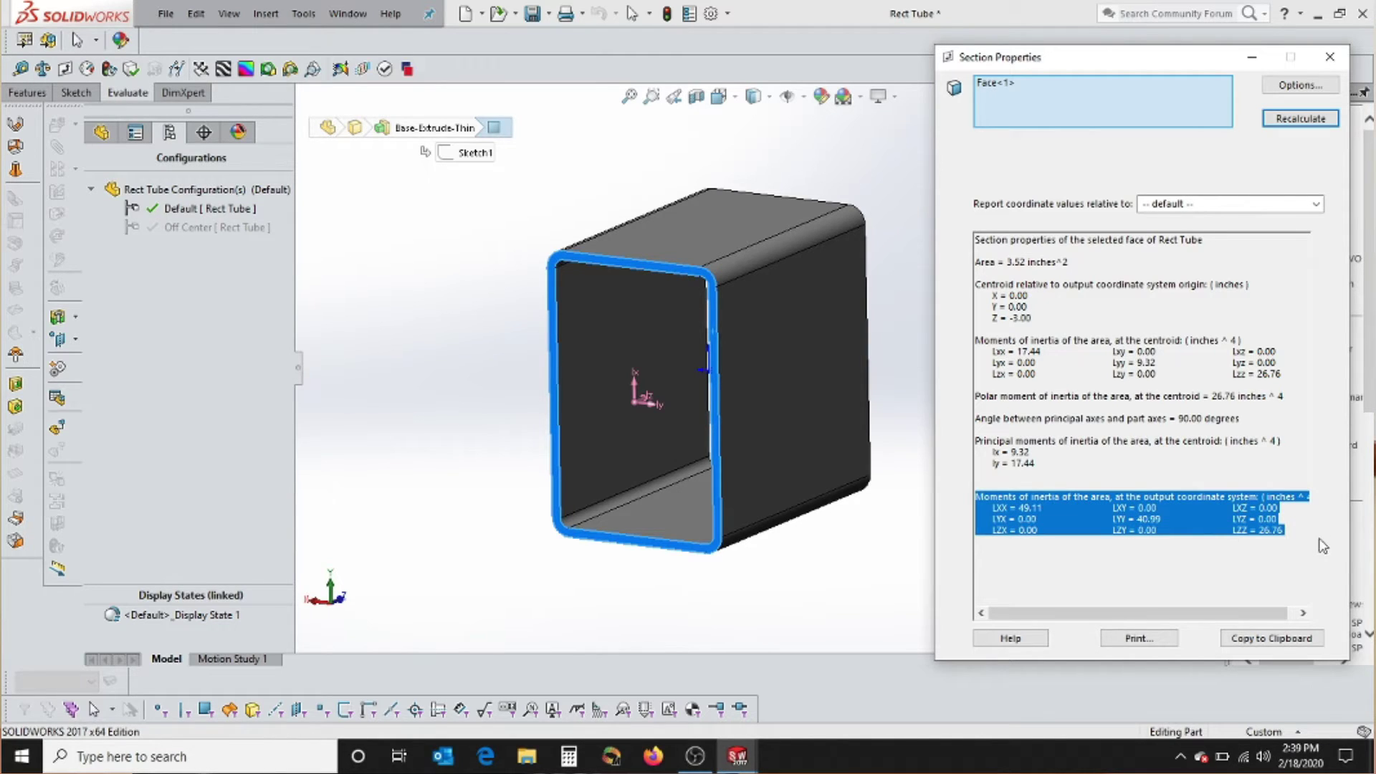
left_click(1278, 466)
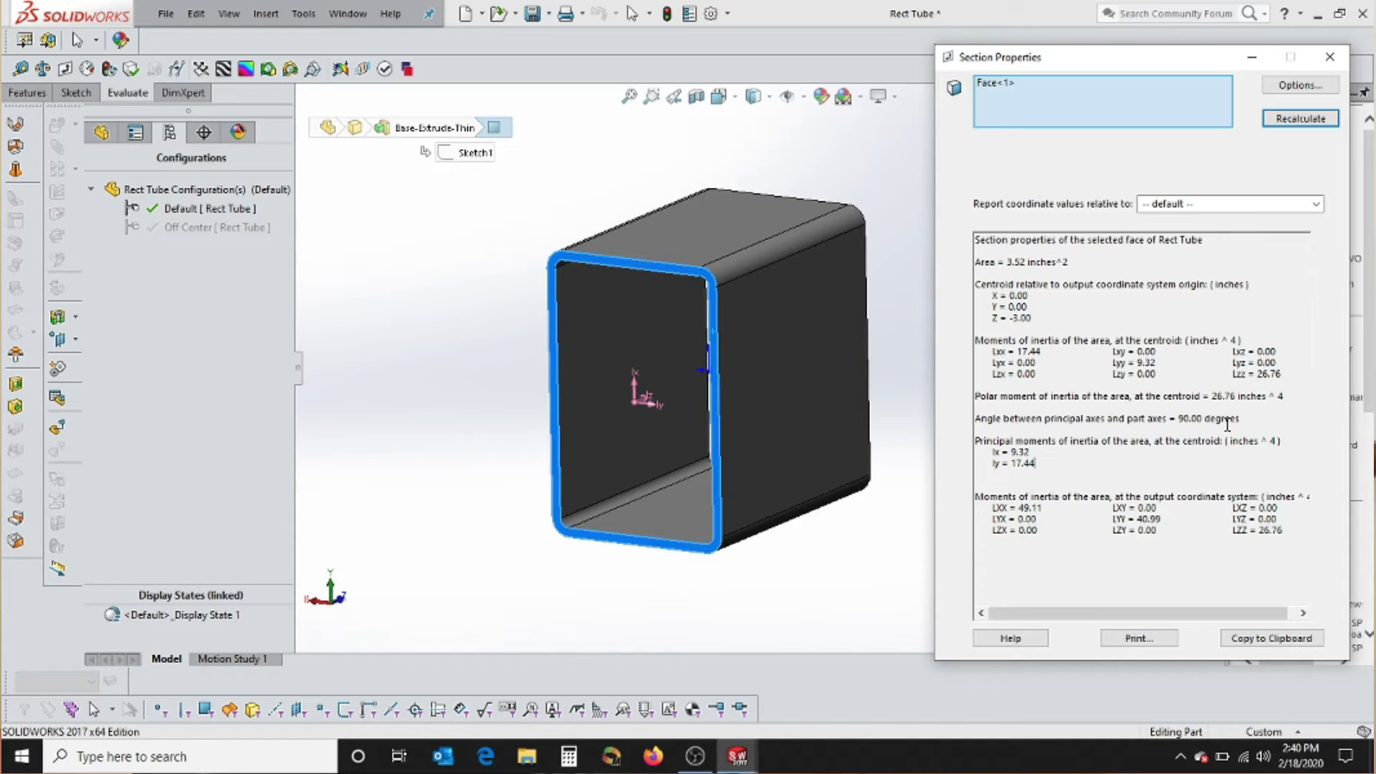
left_click(1331, 56)
Step: Activate the Off Center configuration and compute section properties for its front end face
double_click(226, 227)
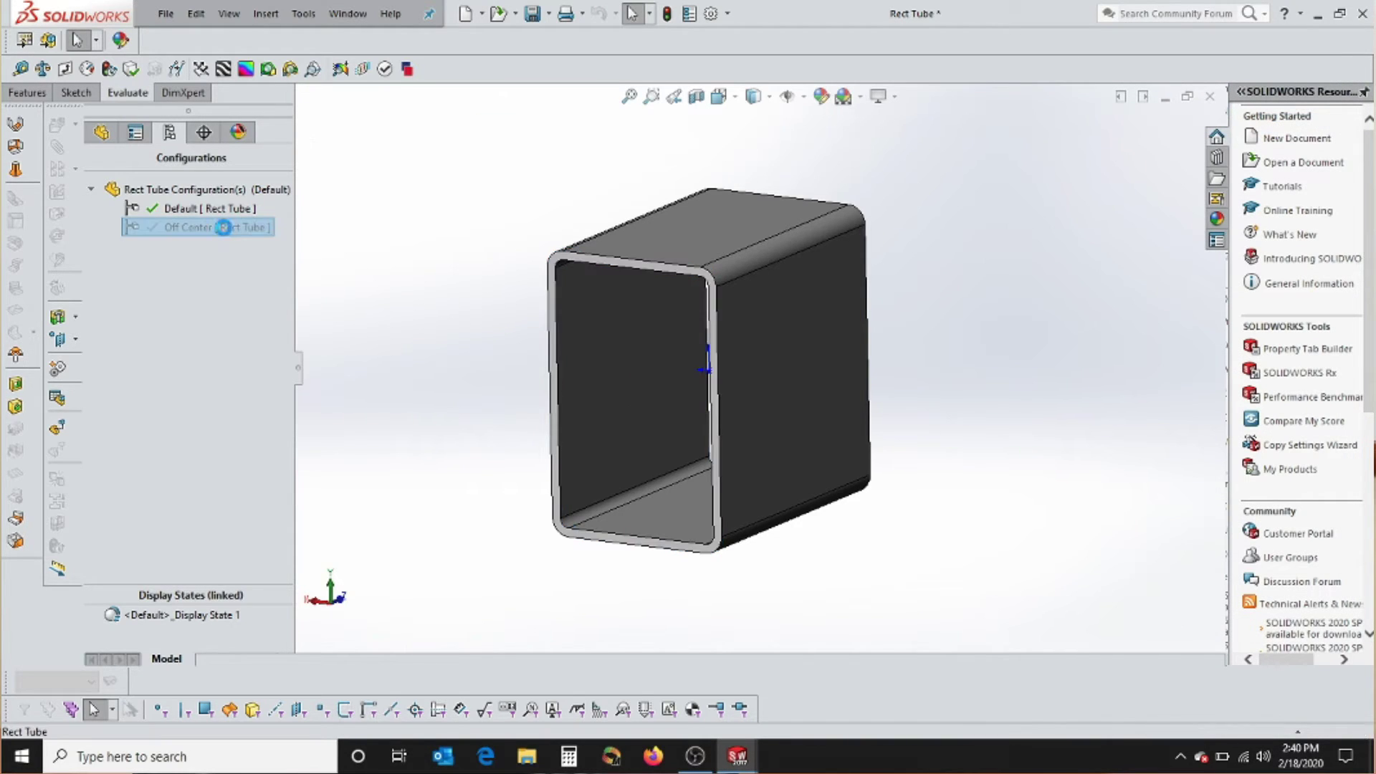
middle_click_drag(746, 389, 738, 326)
scroll(739, 327, "down", 5)
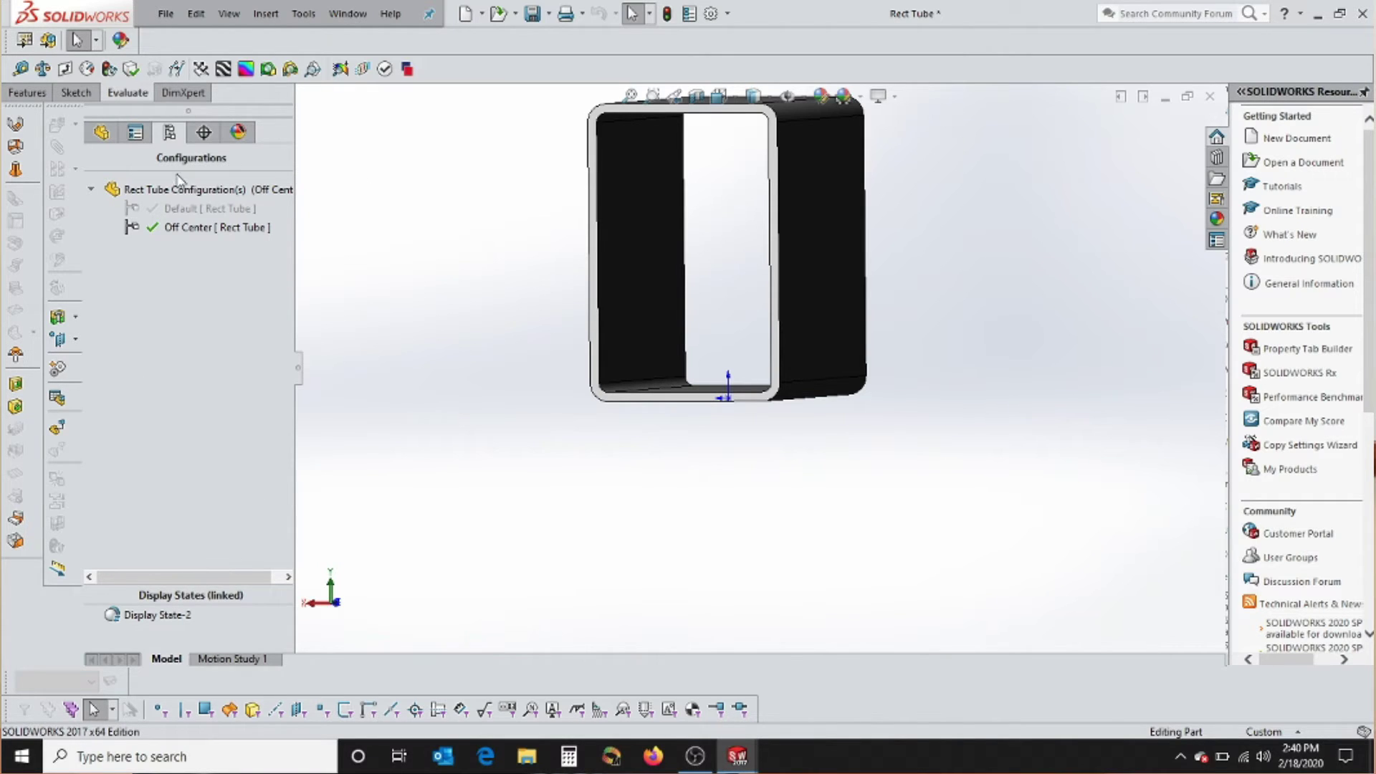
scroll(606, 304, "down", 3)
left_click(606, 305)
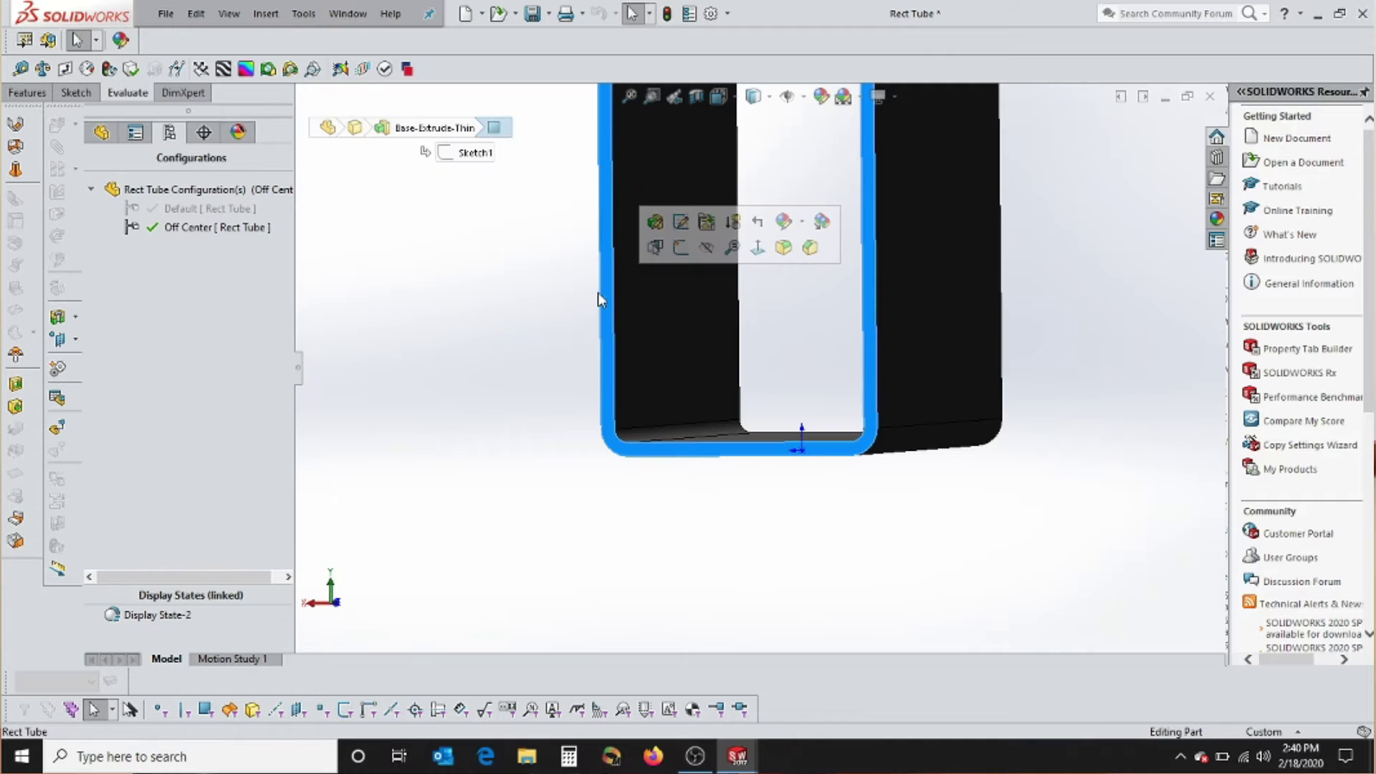
right_click_drag(600, 298, 904, 351)
scroll(880, 238, "down", 3)
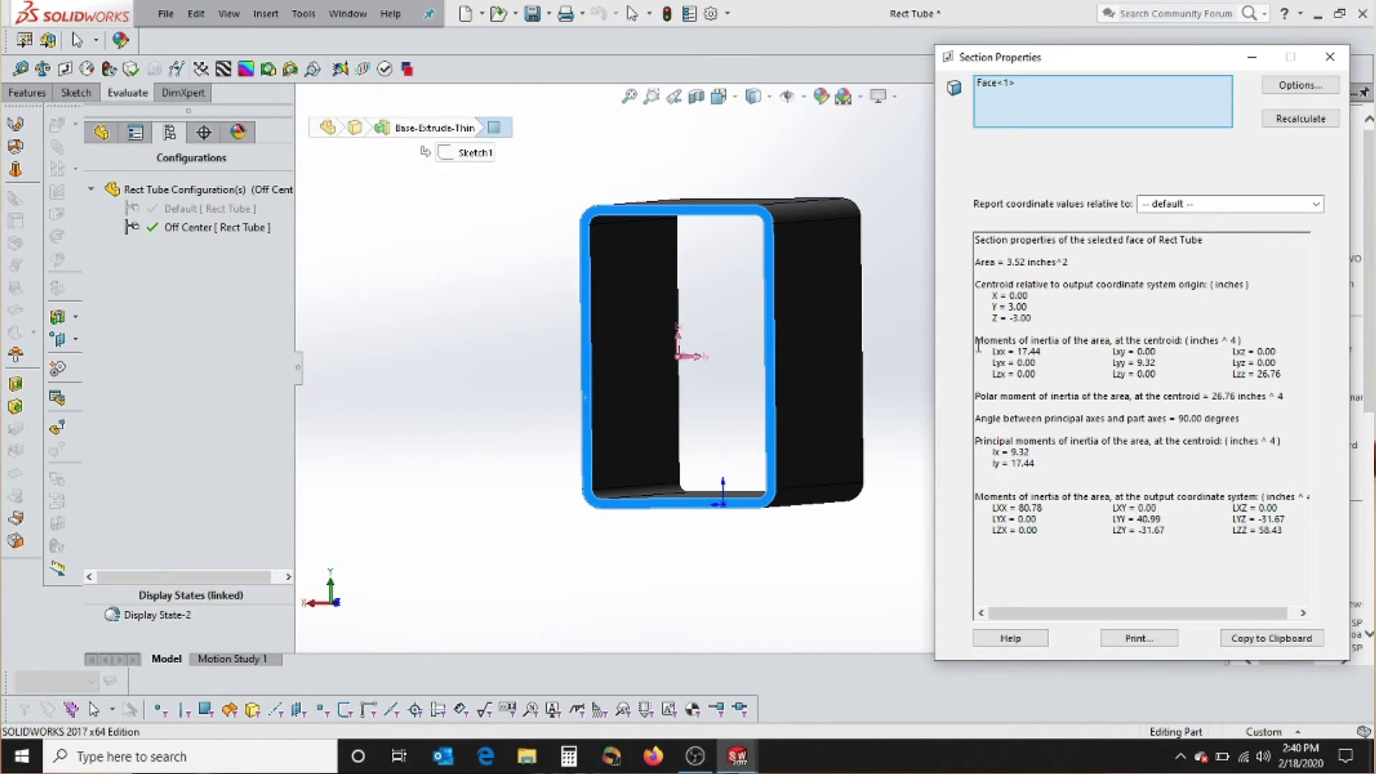
Step: Review centroid Y = 3.00, LXX = 80.78 and LZY = -31.67, then close the results
left_click_drag(976, 351, 1283, 374)
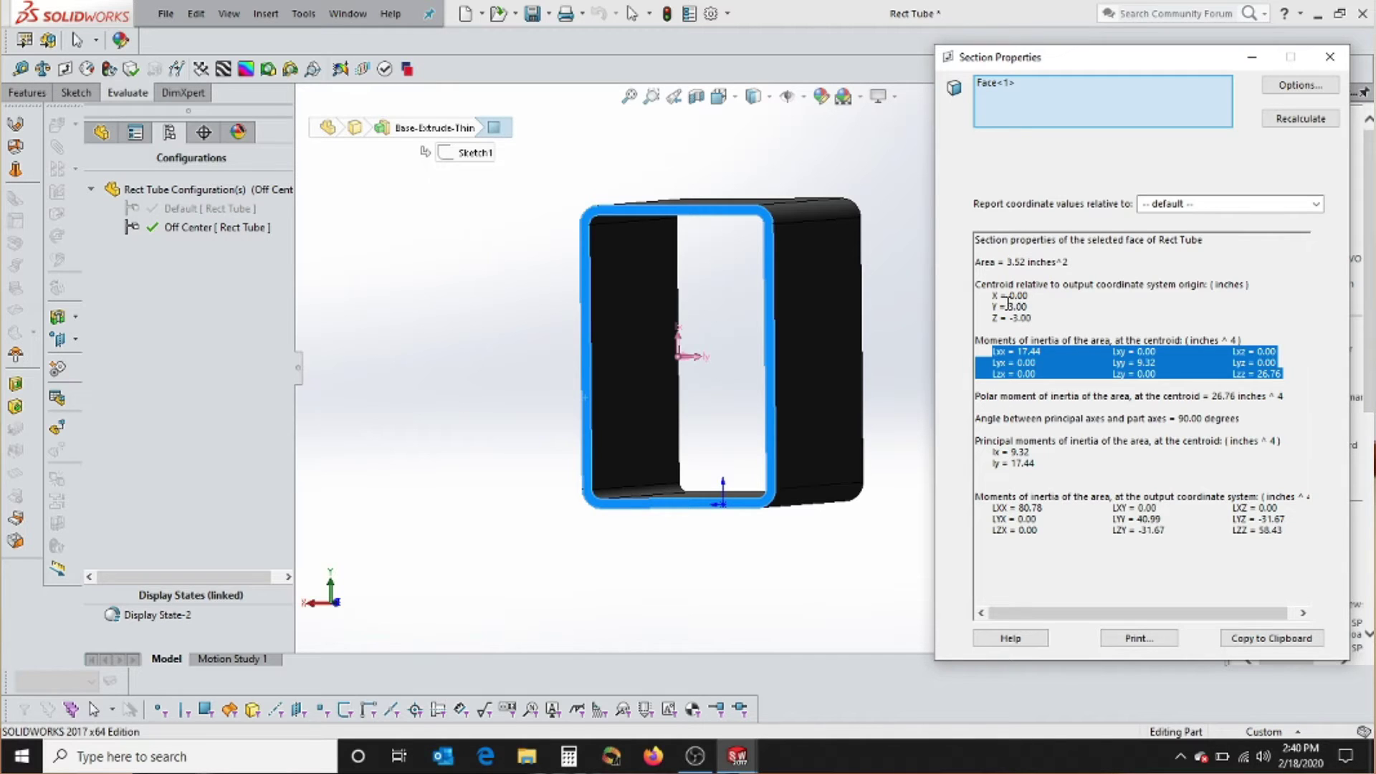
left_click_drag(1009, 307, 1028, 306)
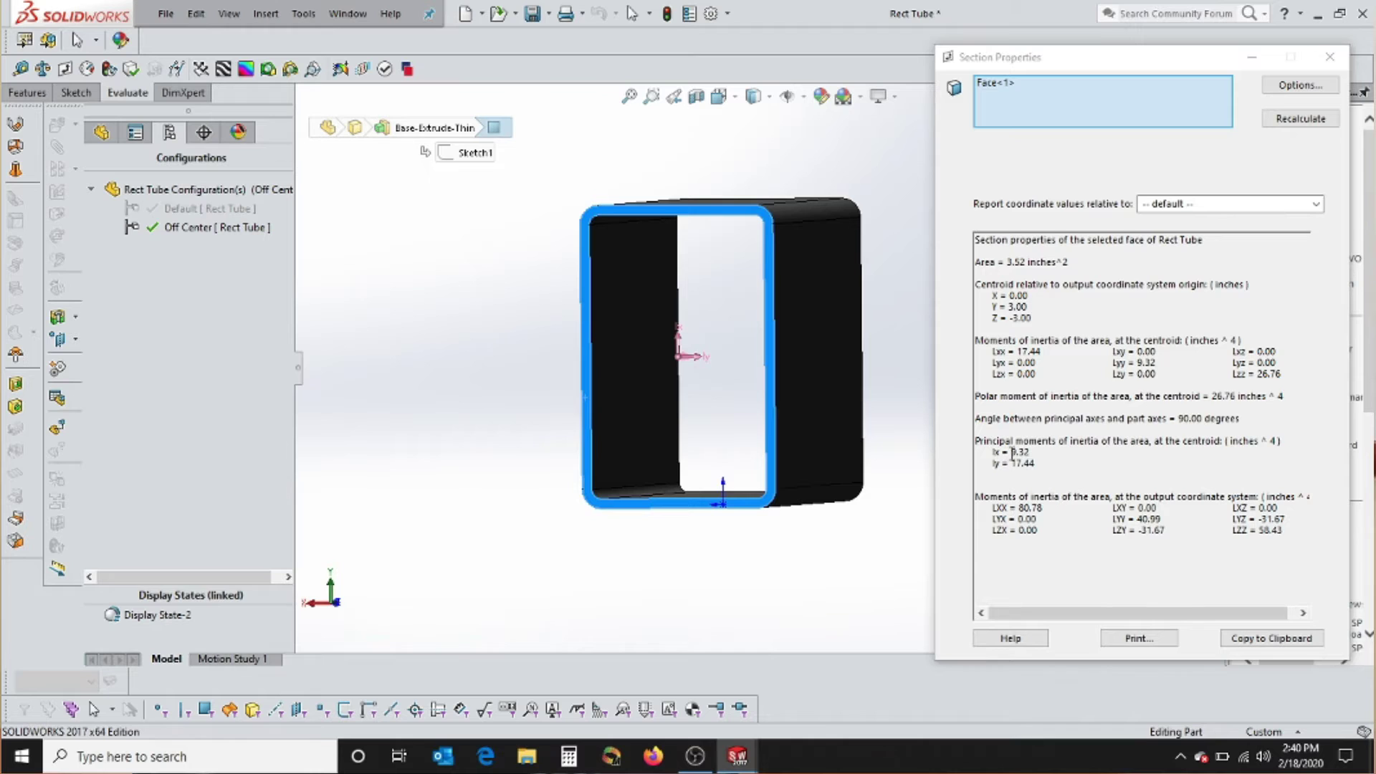
triple_click(1028, 355)
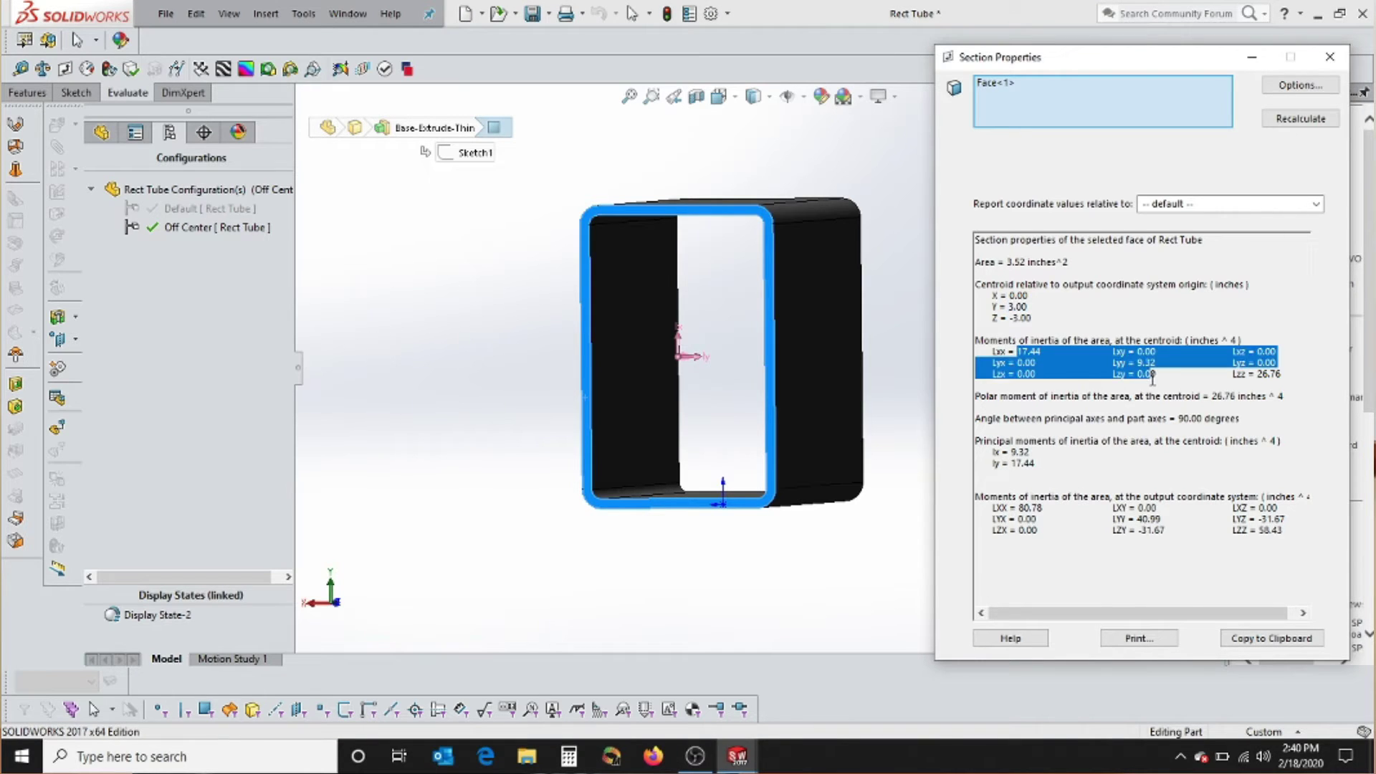
left_click(1145, 476)
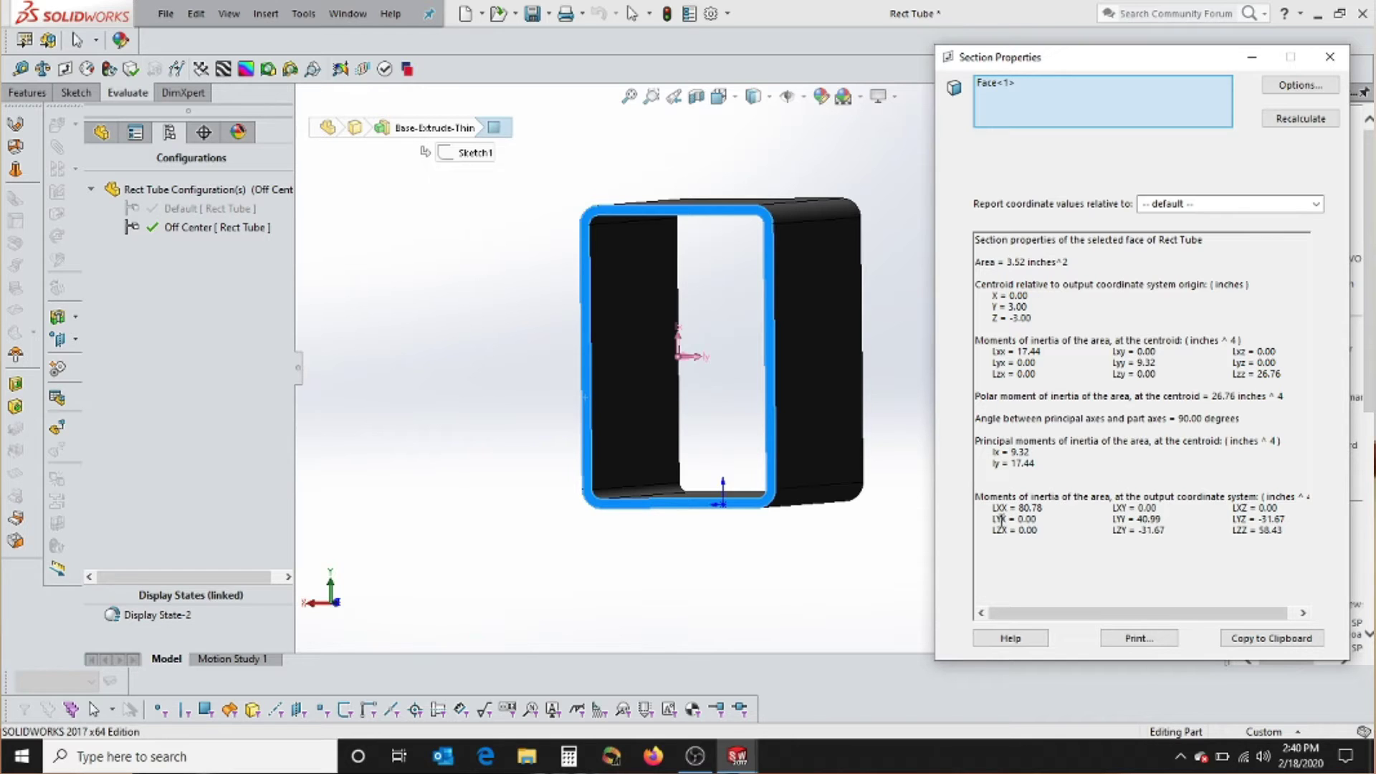
left_click_drag(1055, 509, 1291, 519)
left_click(1308, 526)
left_click_drag(1138, 532, 1191, 537)
left_click_drag(1290, 528, 981, 510)
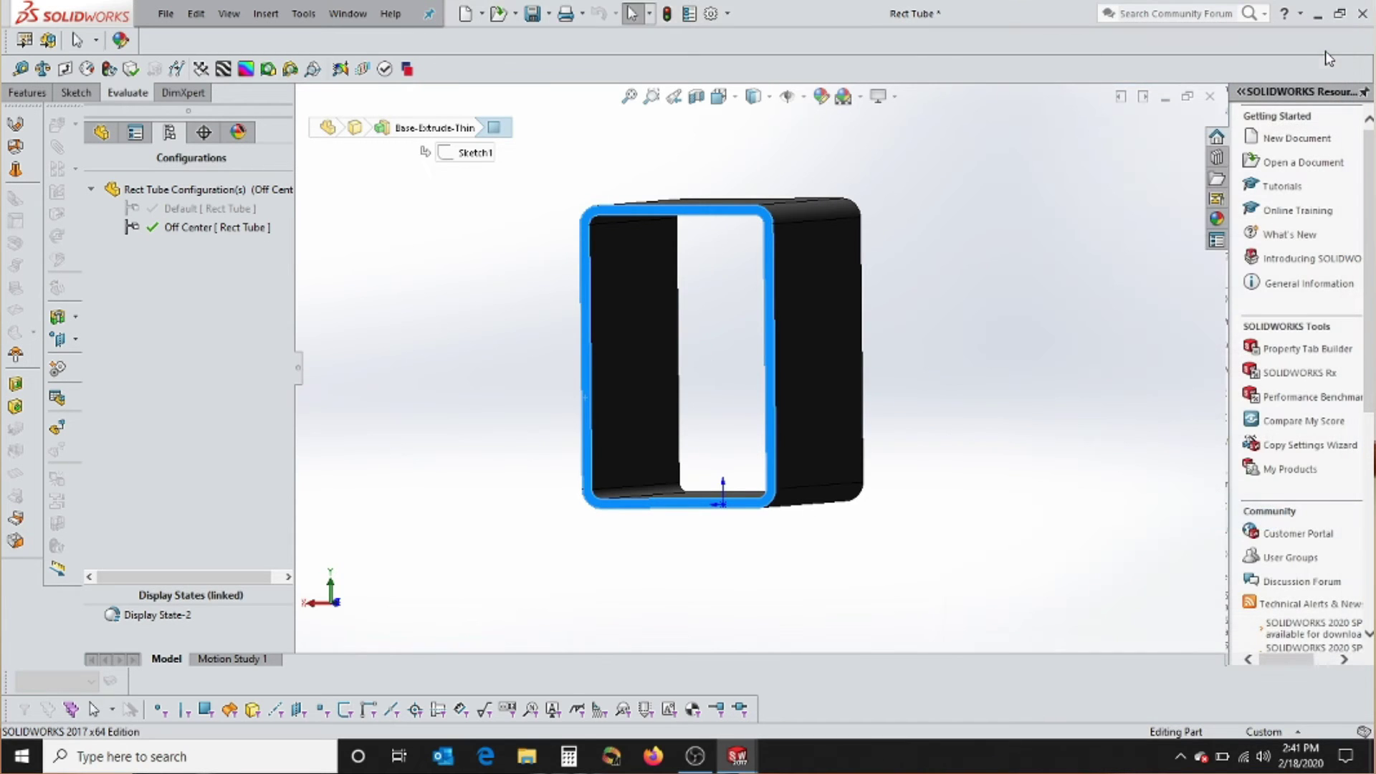
left_click(1330, 56)
Step: Switch to the Z shape part, select its front face, and compute its section properties
left_click(362, 12)
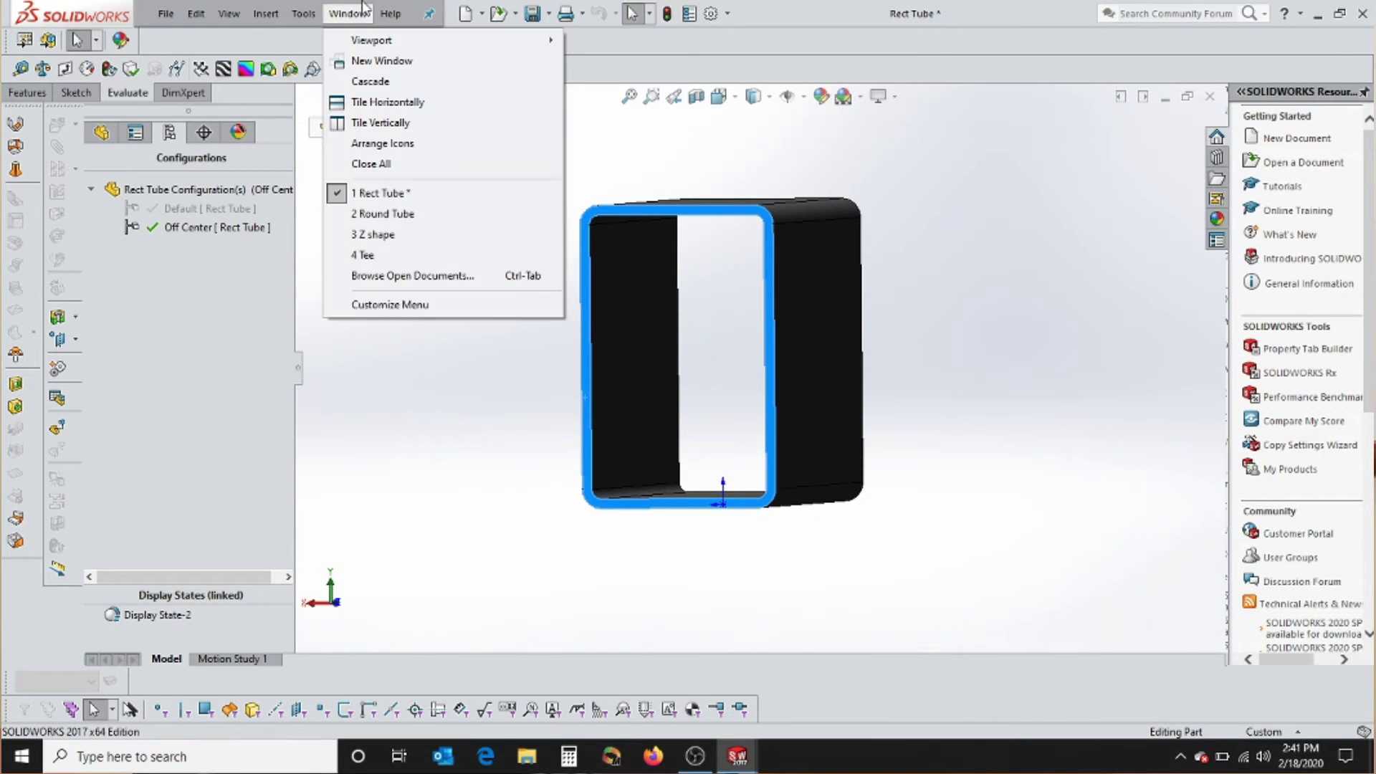
left_click(375, 234)
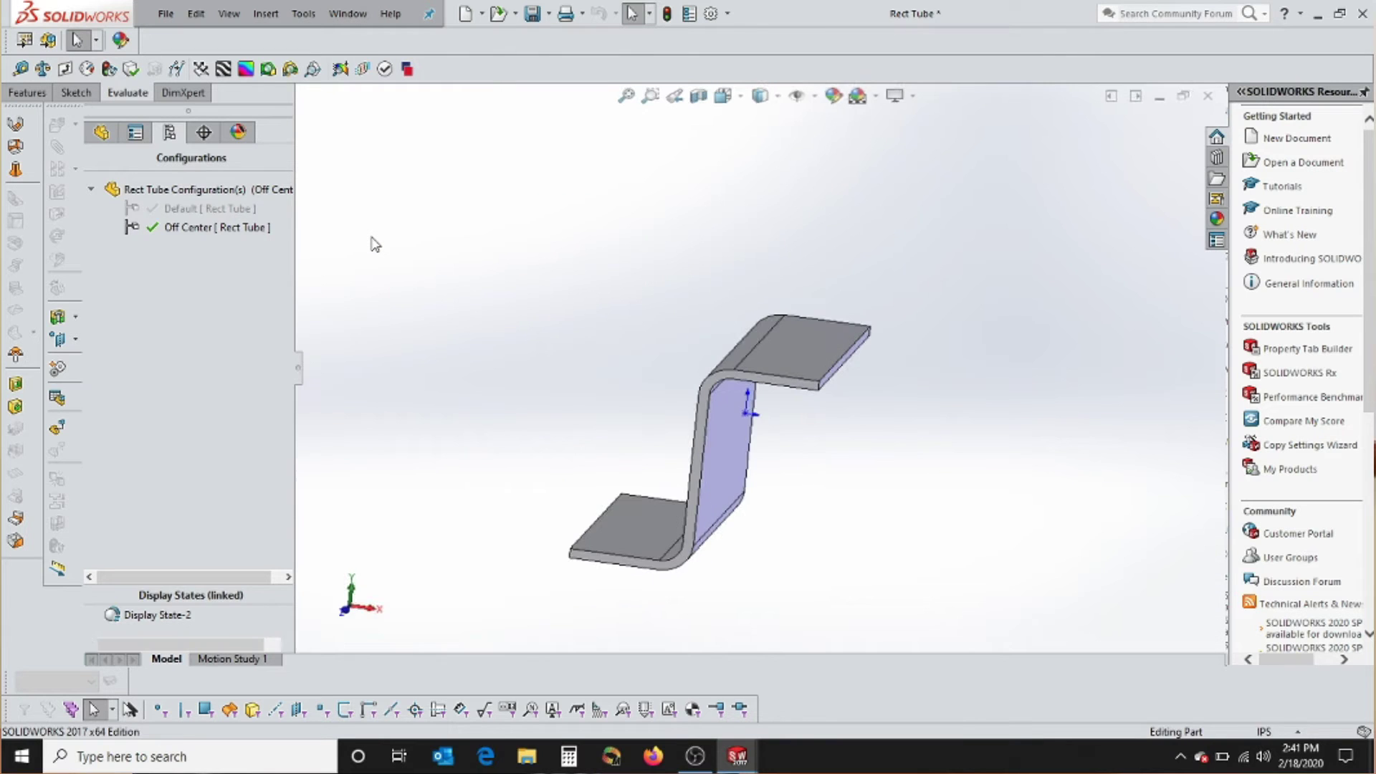
middle_click_drag(882, 439, 829, 387)
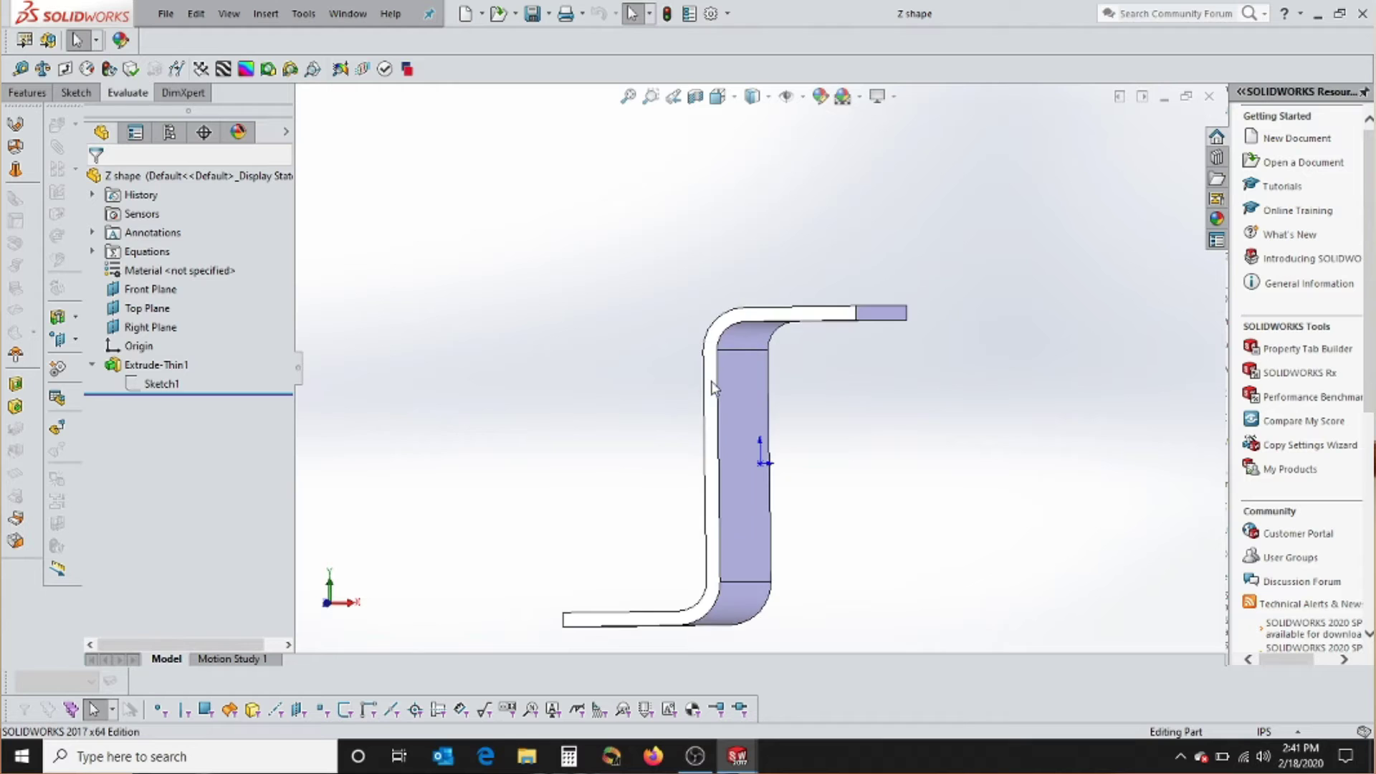
middle_click_drag(711, 388, 791, 449)
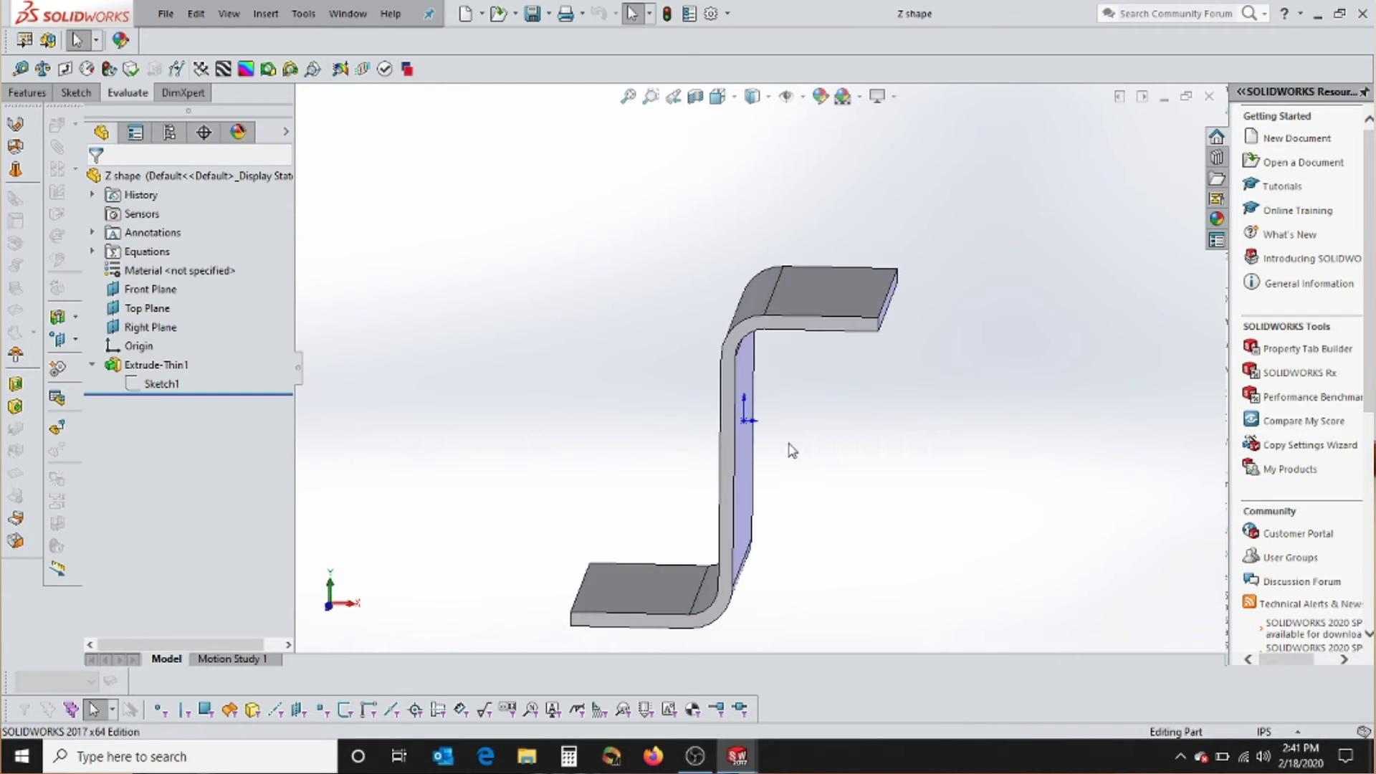
scroll(789, 451, "down", 3)
scroll(788, 451, "up", 3)
left_click(736, 471)
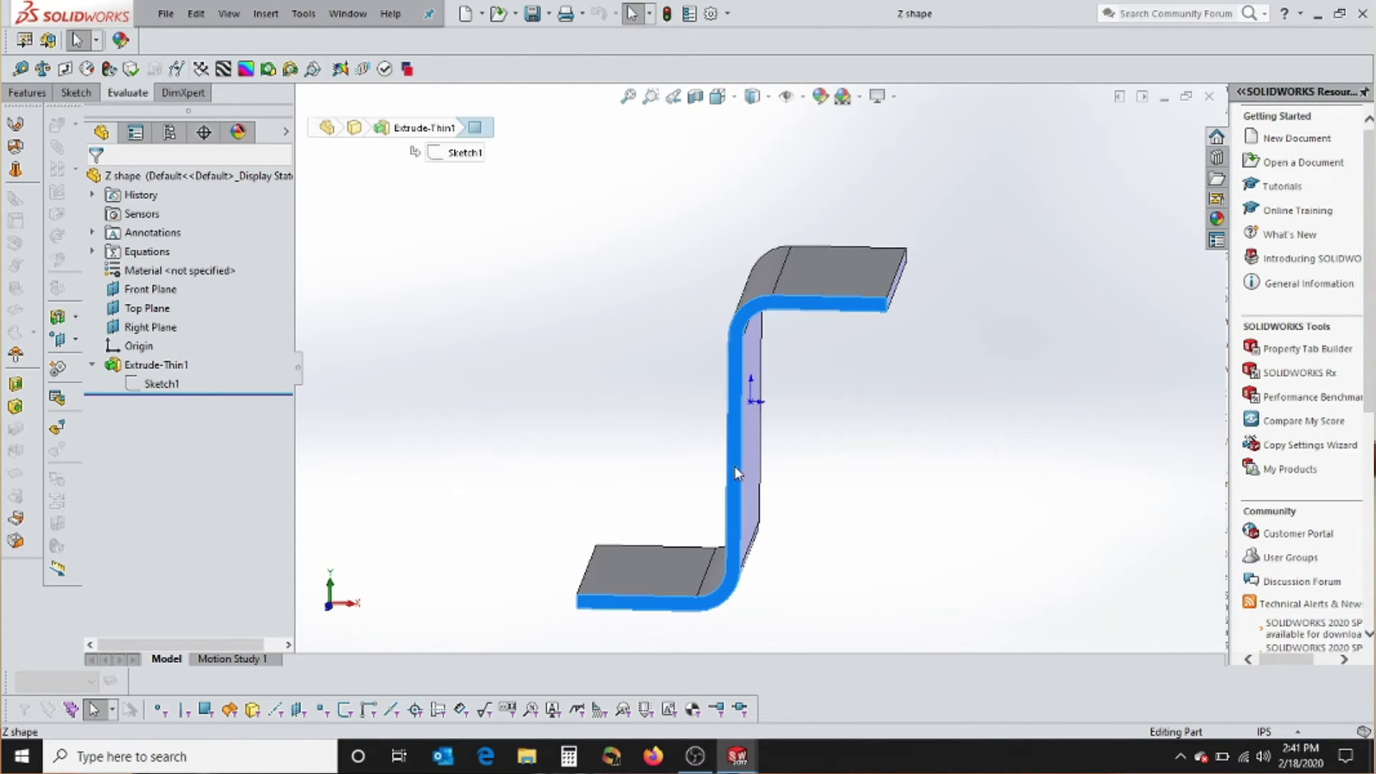
key("ctrl+shift+s")
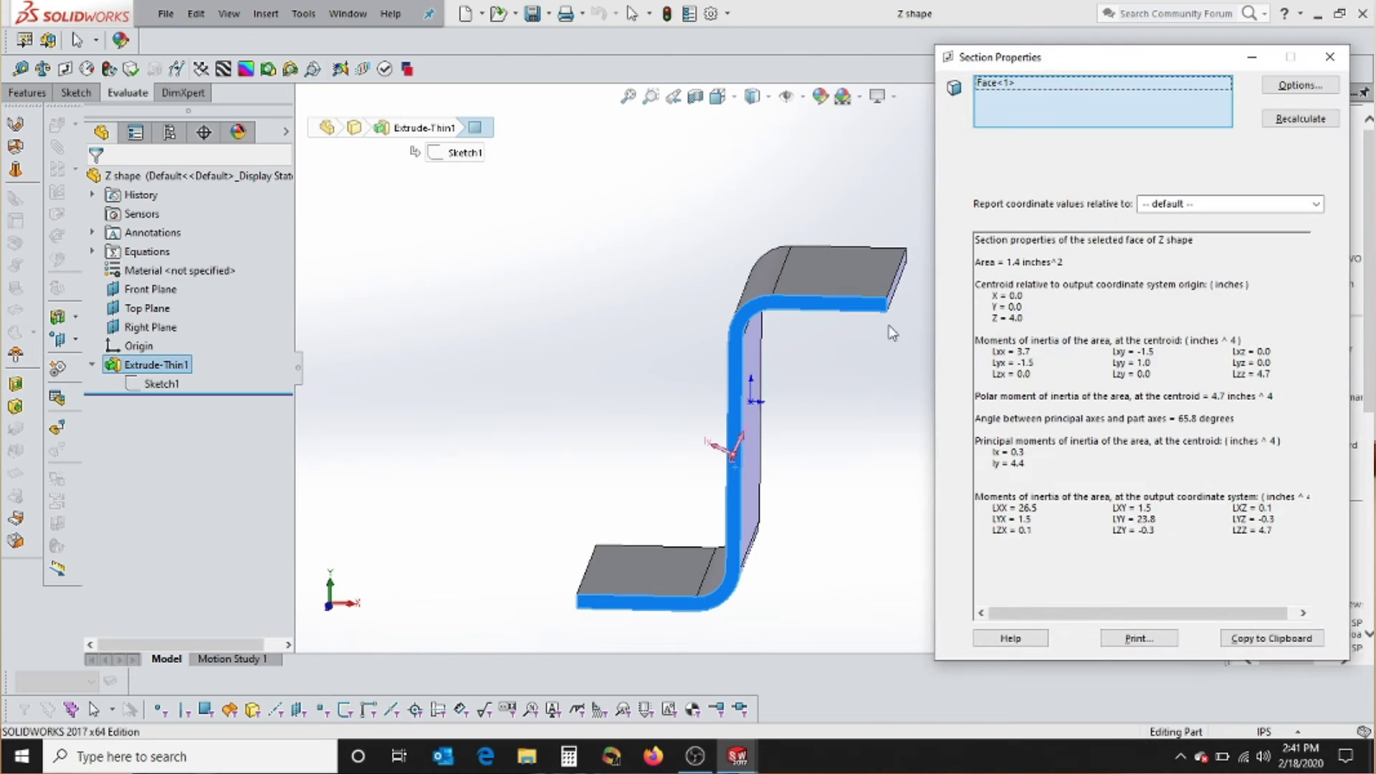
middle_click_drag(762, 513, 767, 494)
scroll(768, 495, "up", 1)
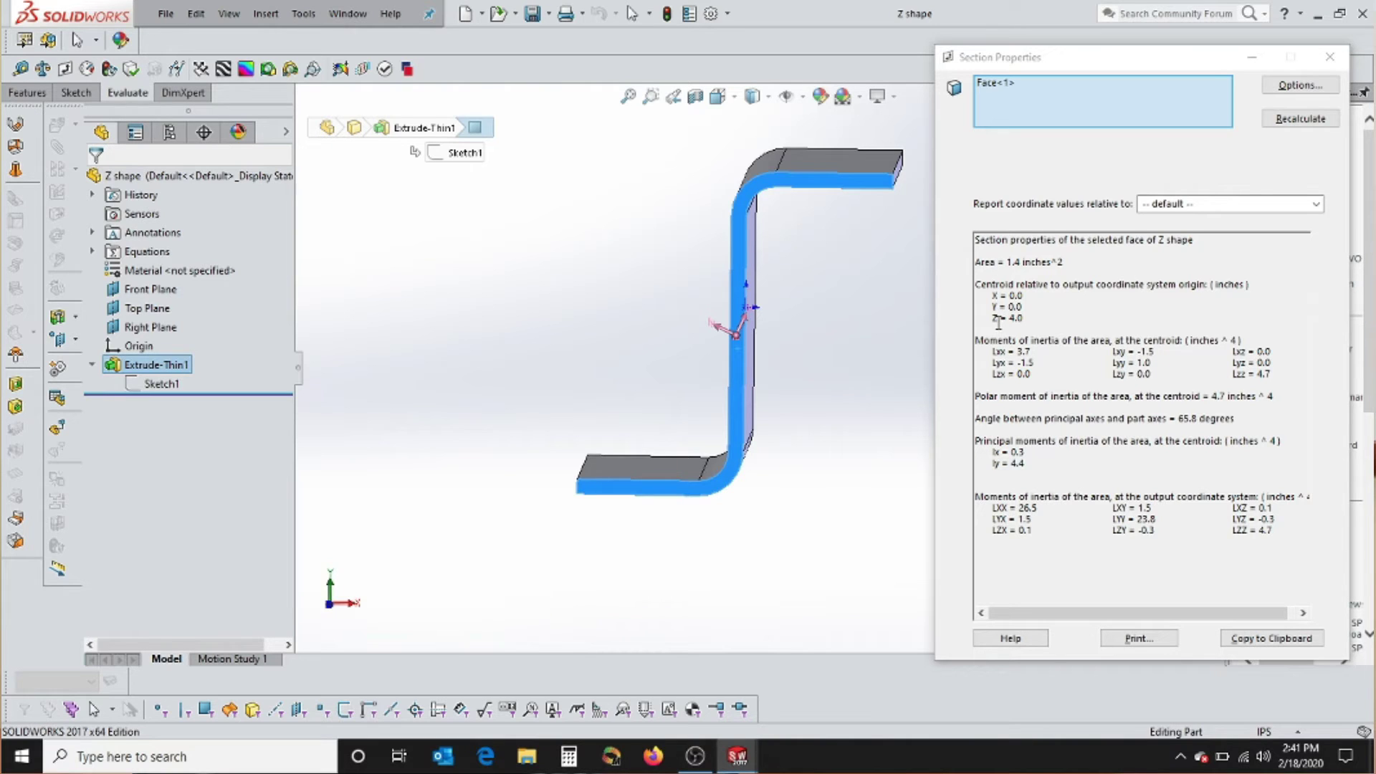
left_click(1028, 320)
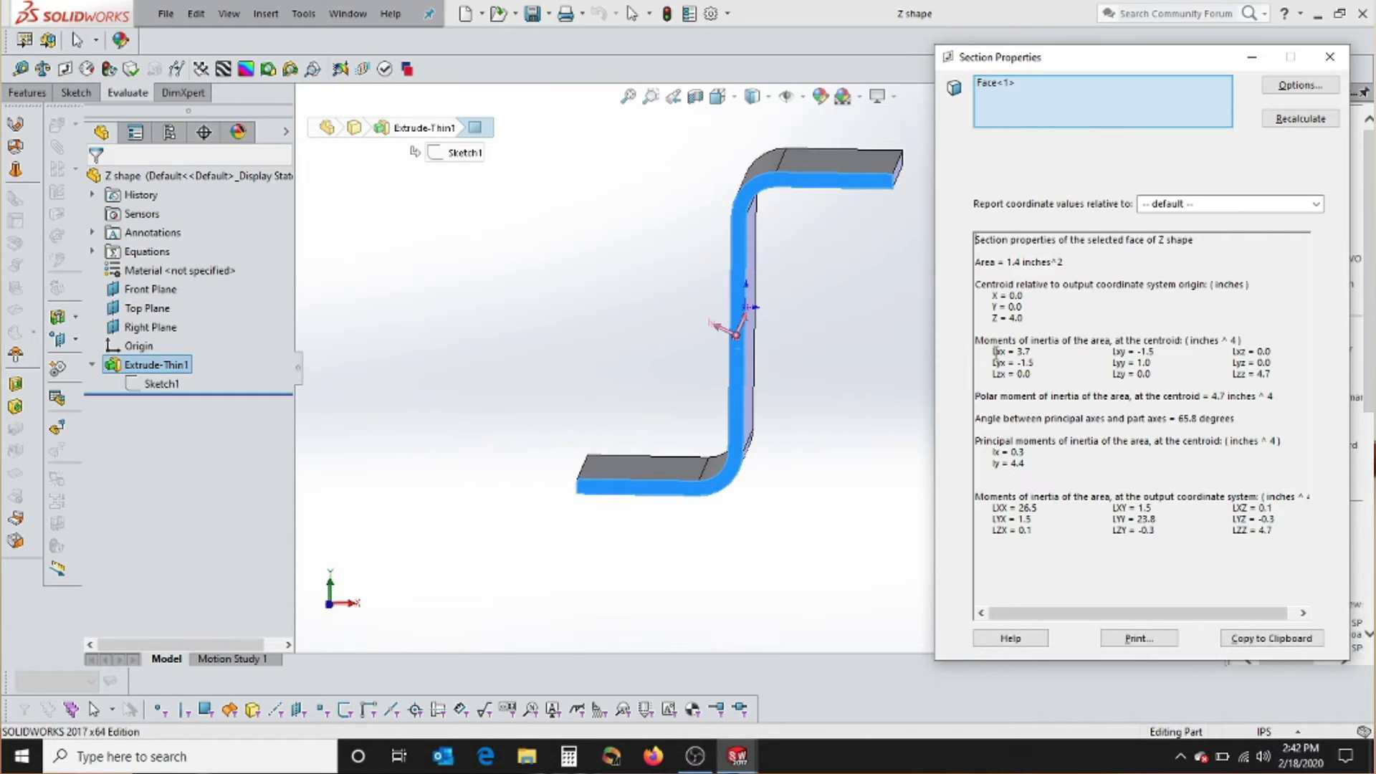
left_click_drag(994, 360, 1159, 356)
scroll(734, 349, "down", 2)
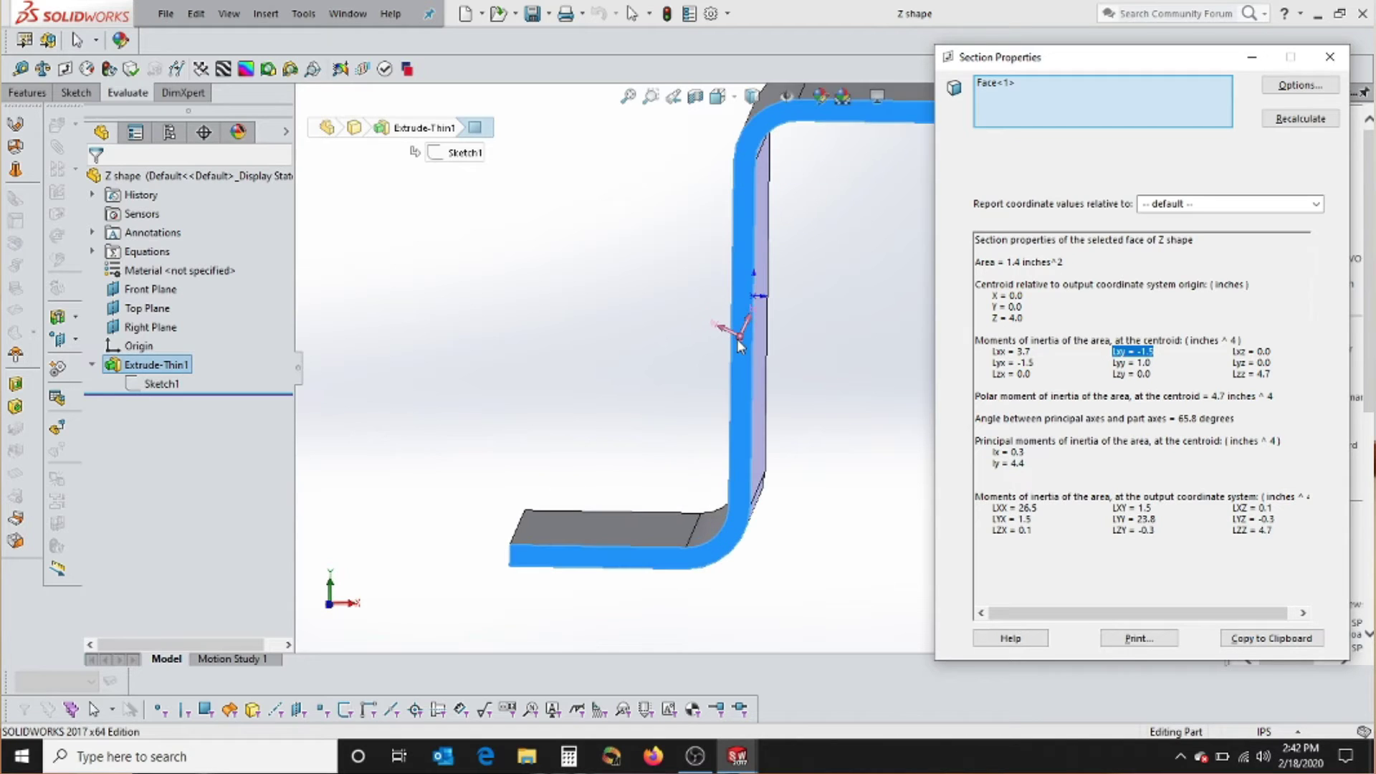
scroll(778, 369, "up", 2)
scroll(763, 351, "down", 2)
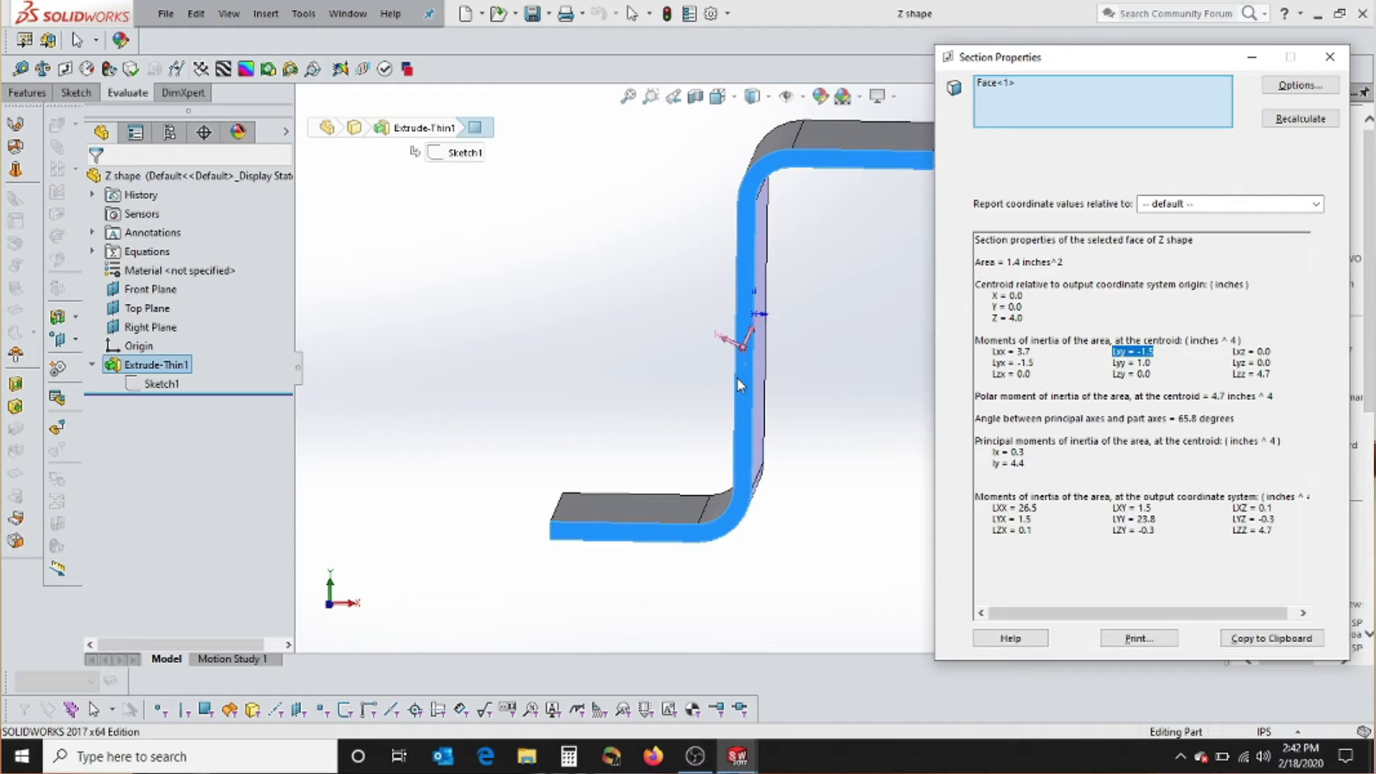
scroll(738, 380, "up", 3)
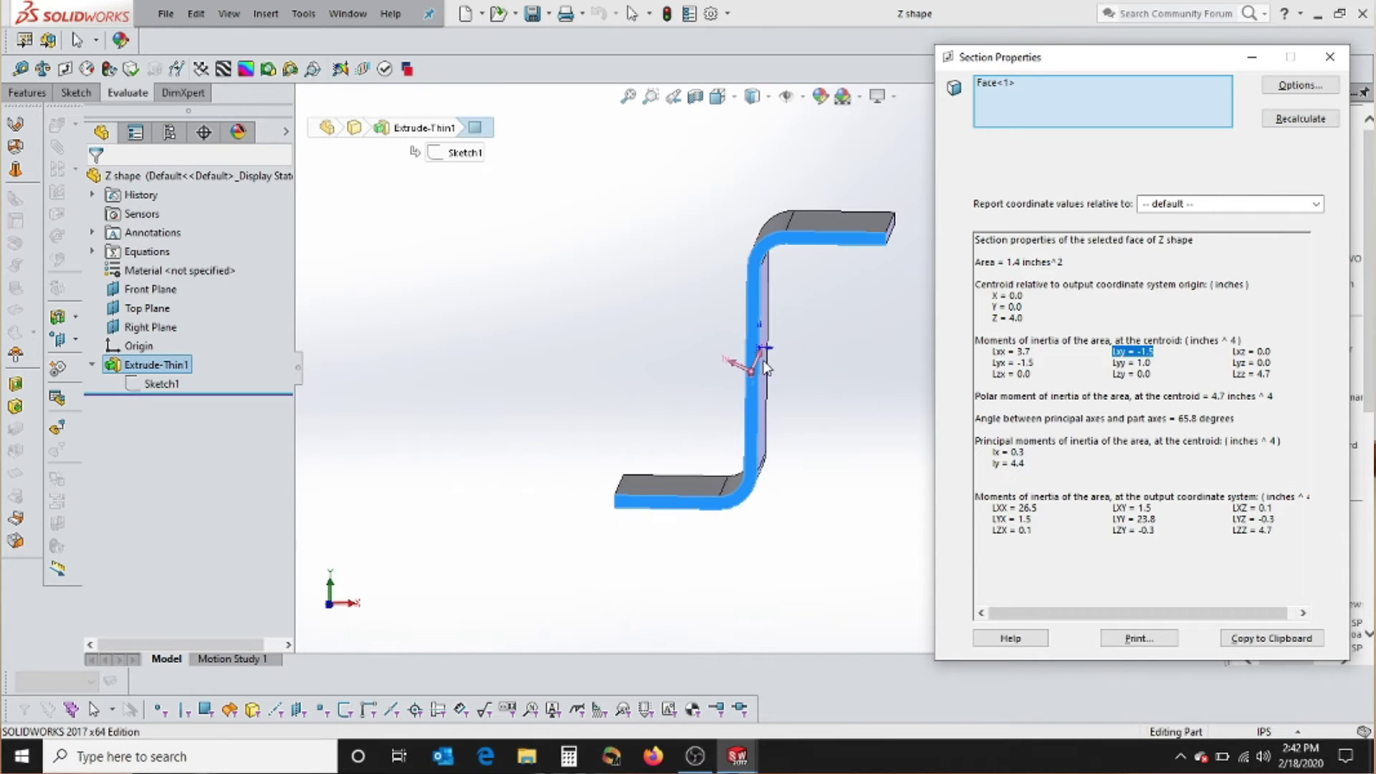
scroll(760, 369, "down", 1)
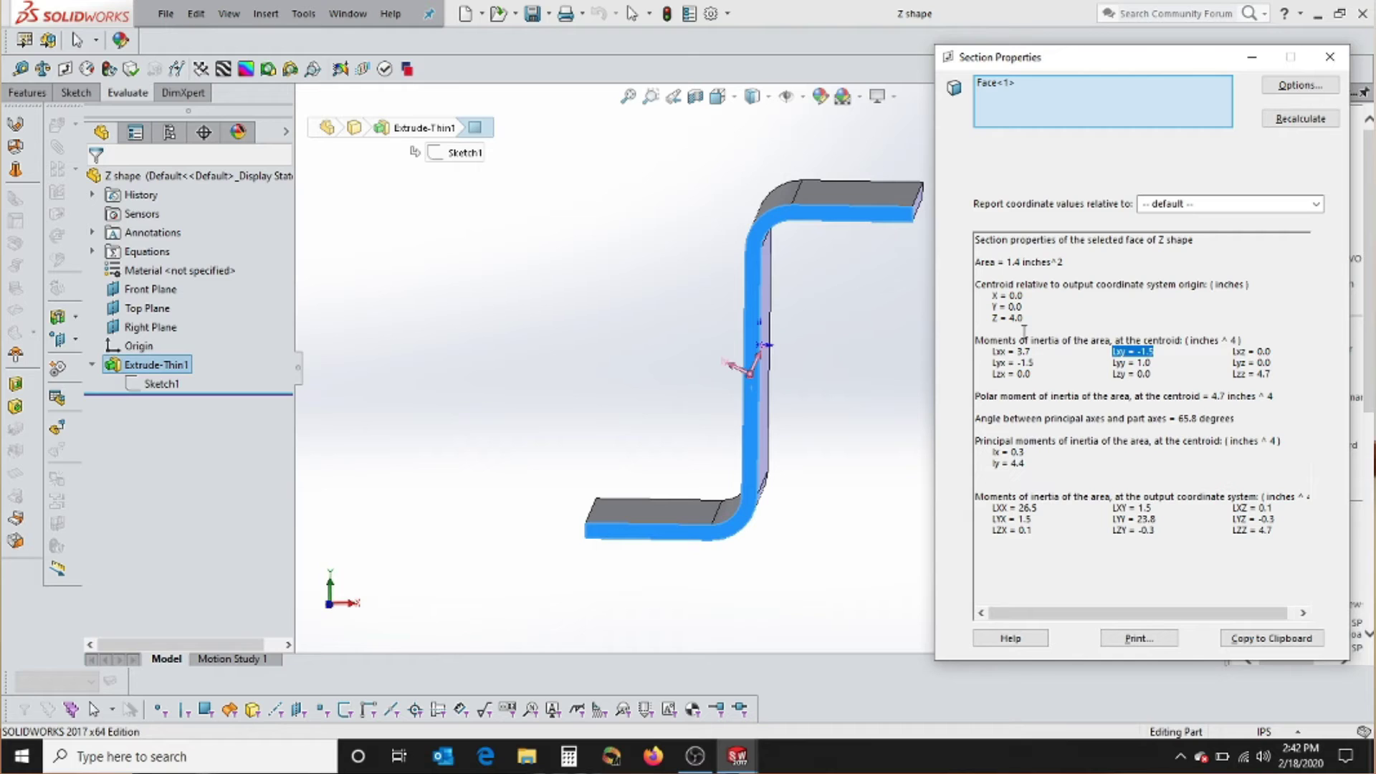
left_click(1063, 371)
left_click_drag(992, 353, 1280, 376)
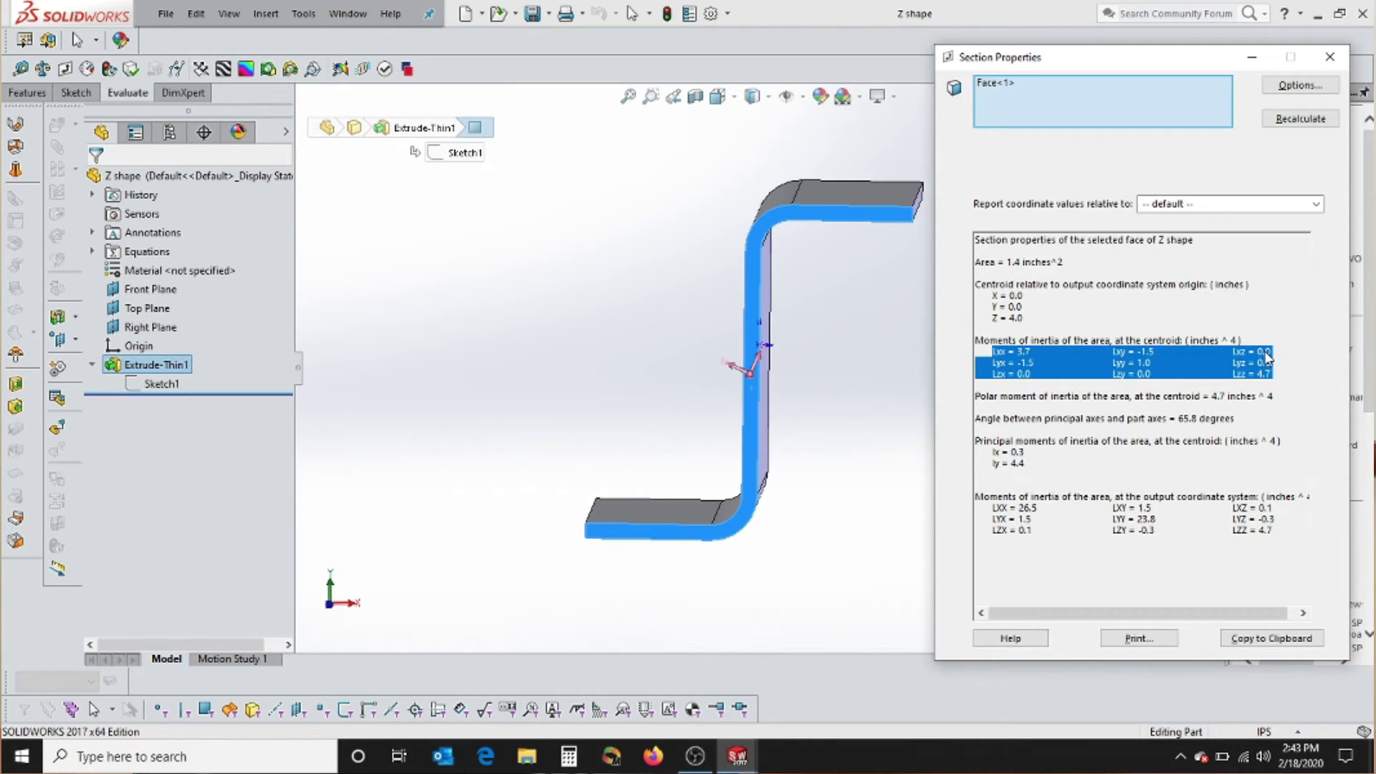
left_click(1142, 316)
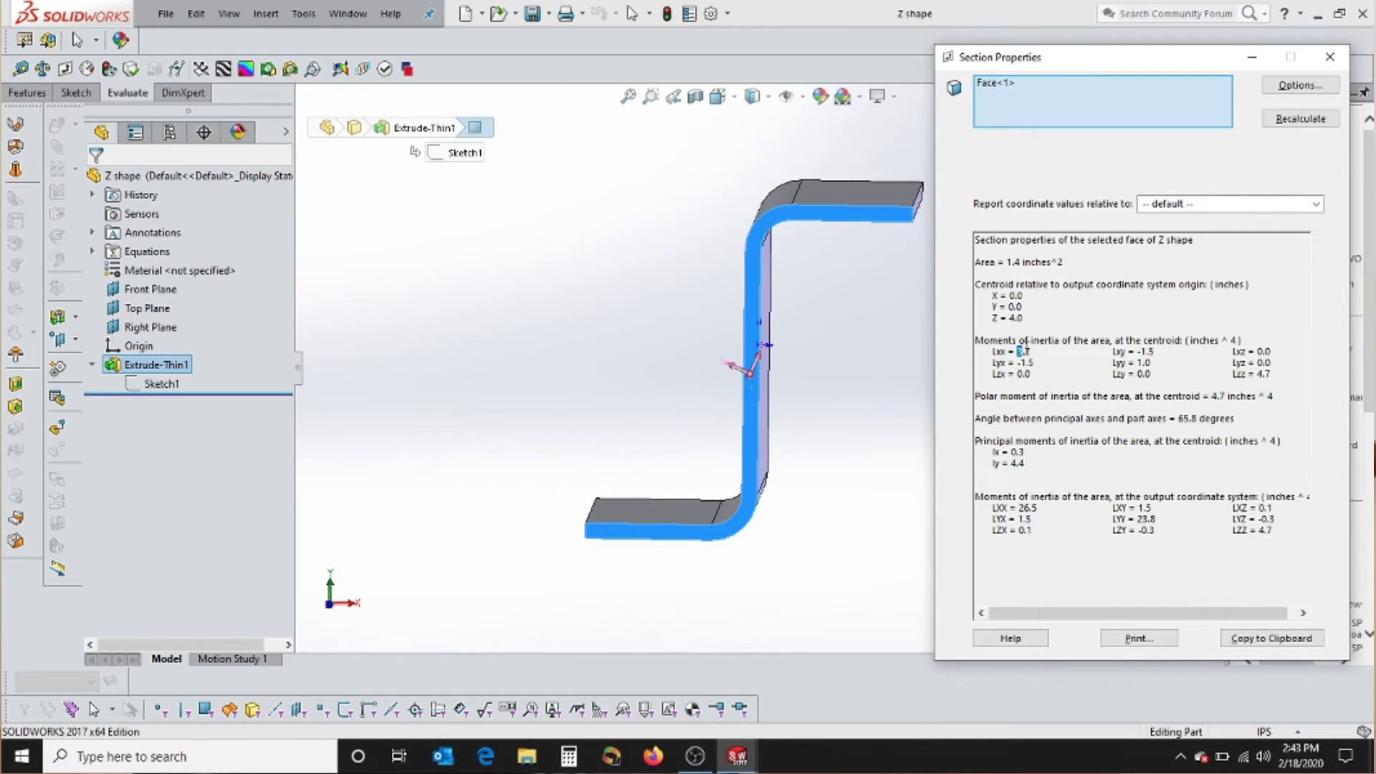
double_click(1139, 363)
double_click(1260, 375)
left_click_drag(1178, 419, 1196, 416)
middle_click_drag(820, 354, 762, 380)
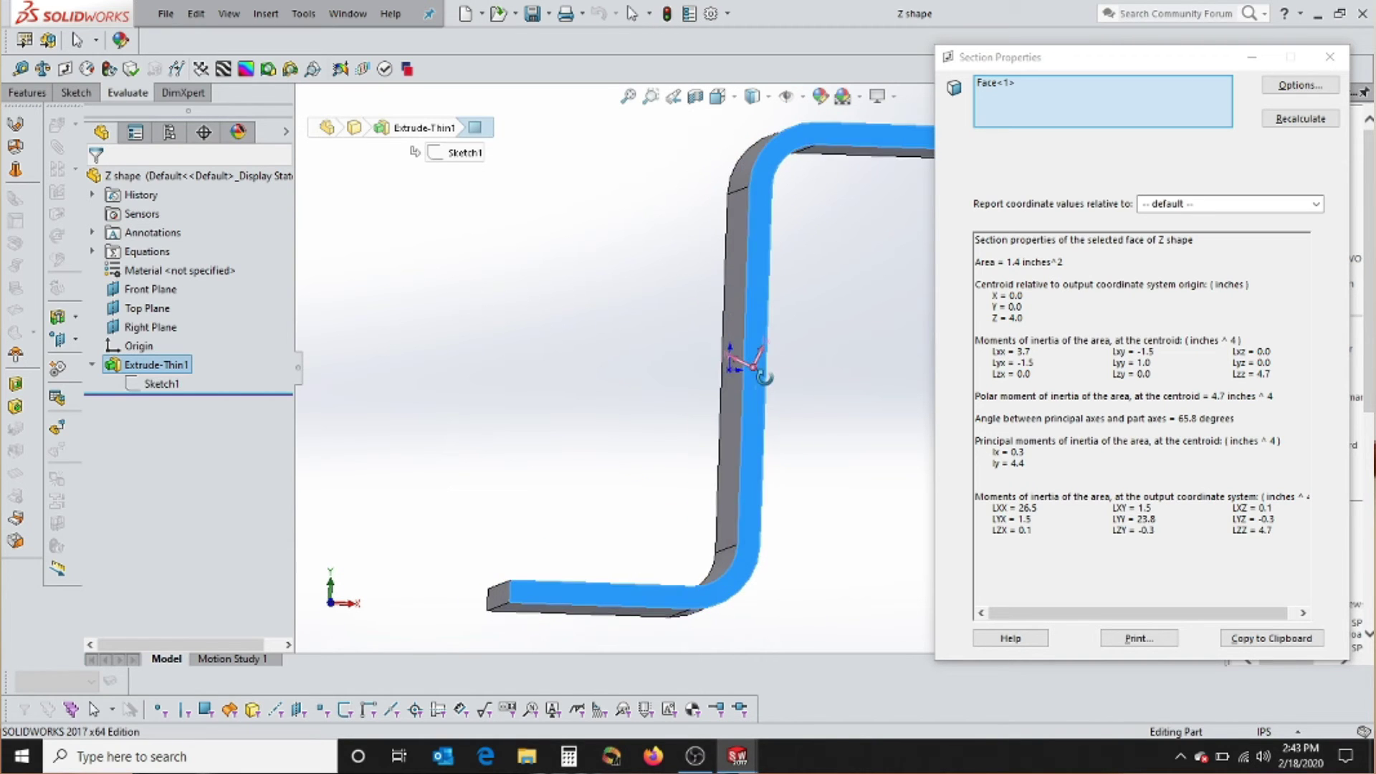
middle_click_drag(761, 373, 764, 384)
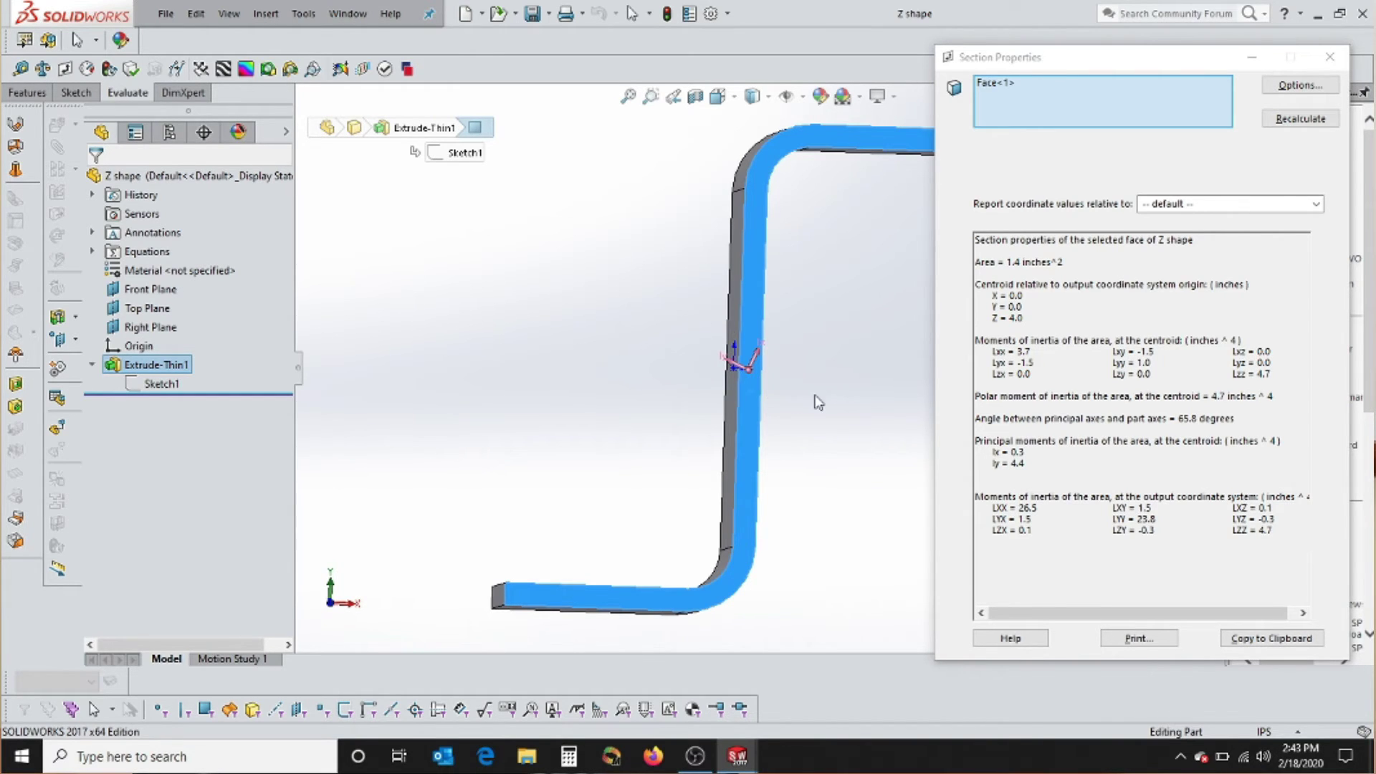
middle_click_drag(817, 402, 755, 378)
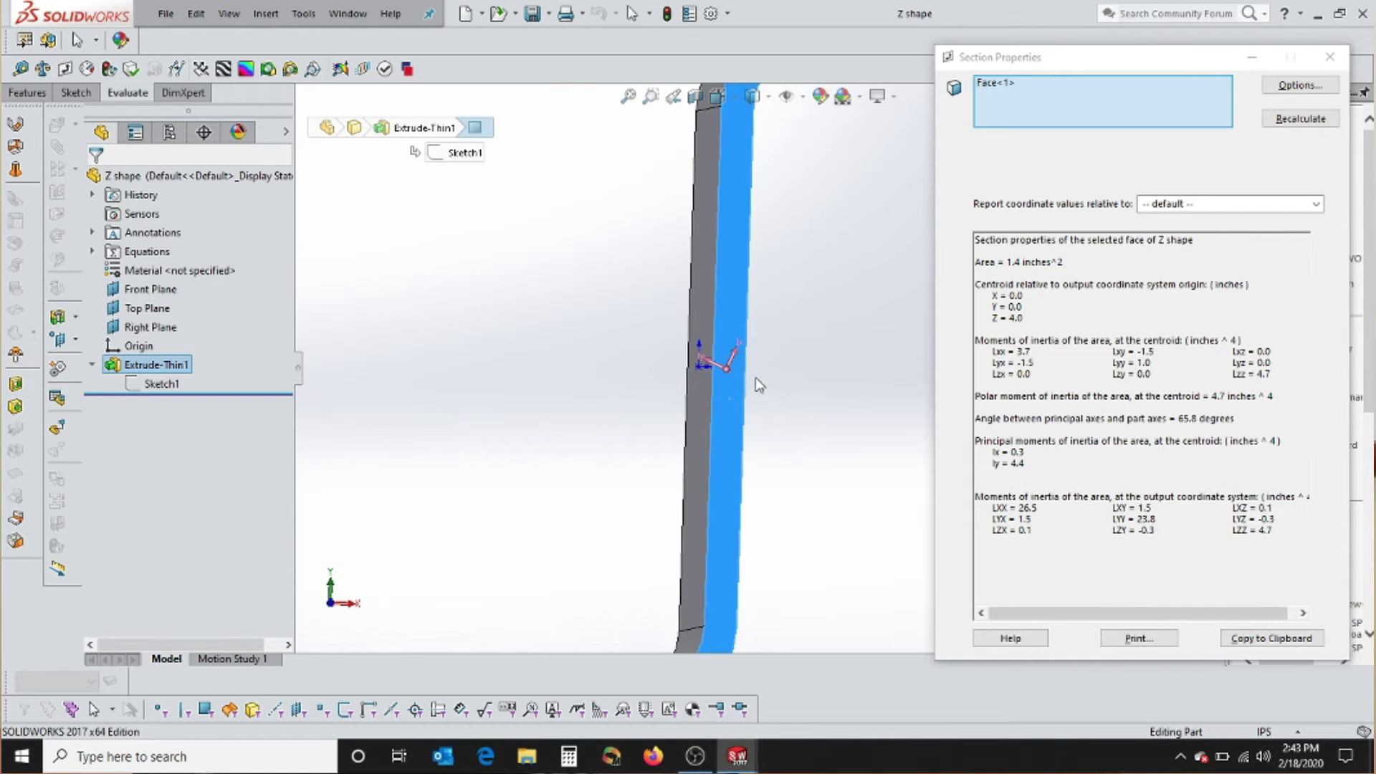
middle_click_drag(950, 427, 907, 446)
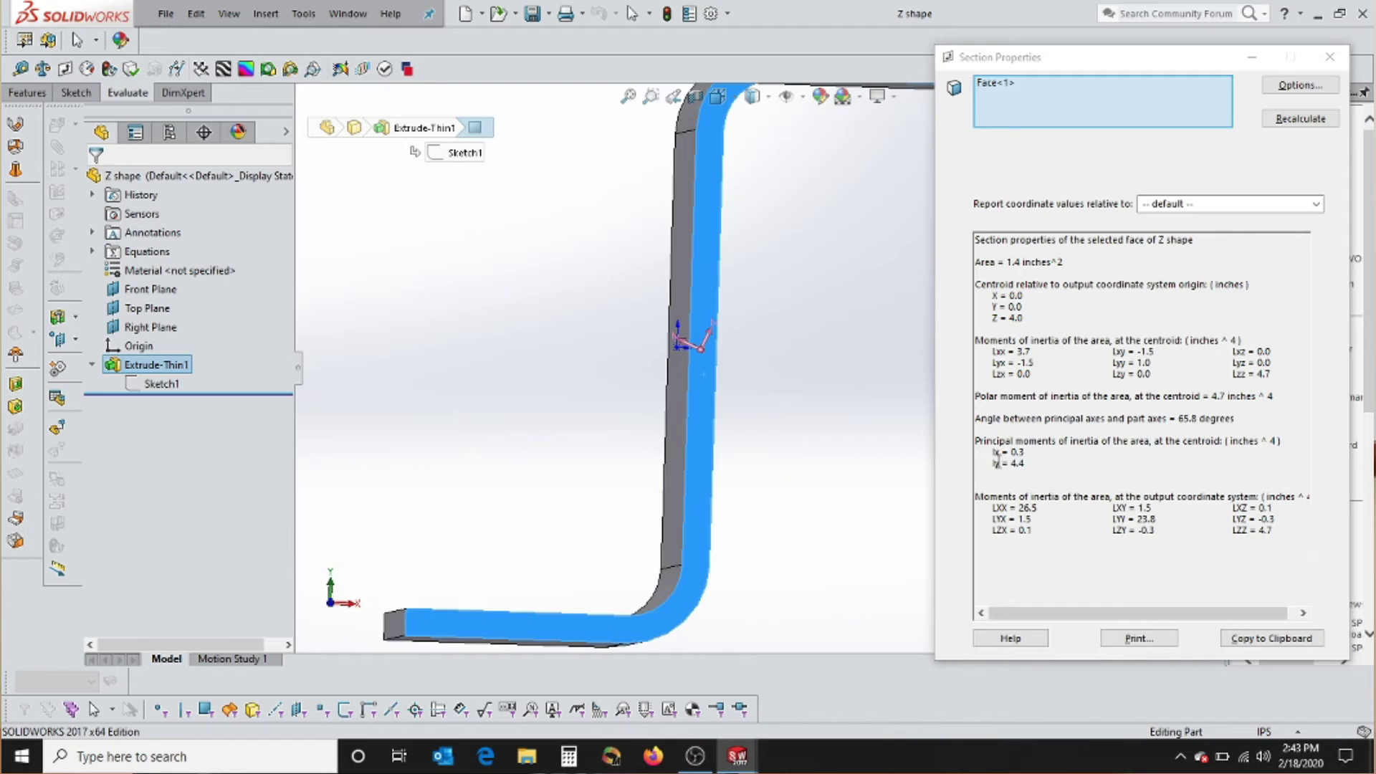
left_click(994, 452)
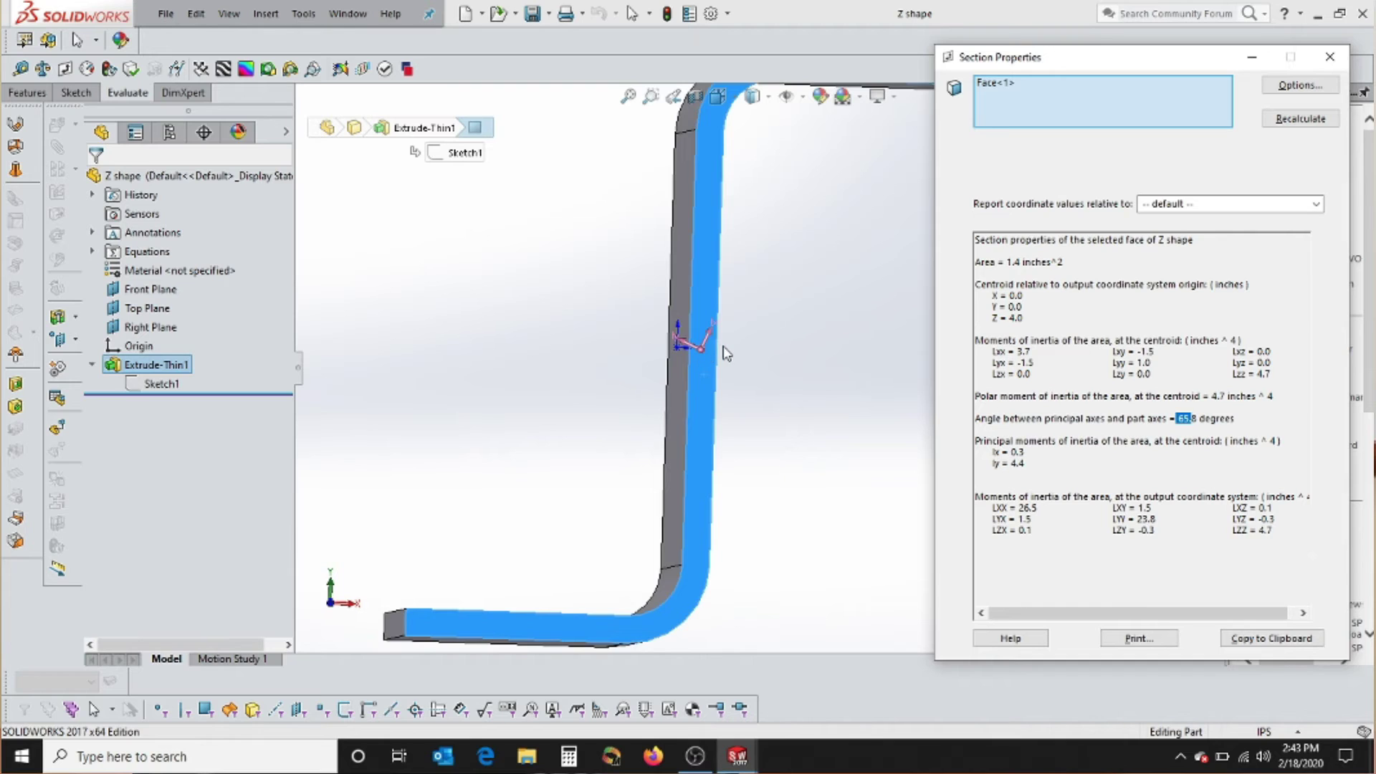
scroll(725, 351, "up", 5)
scroll(726, 344, "down", 3)
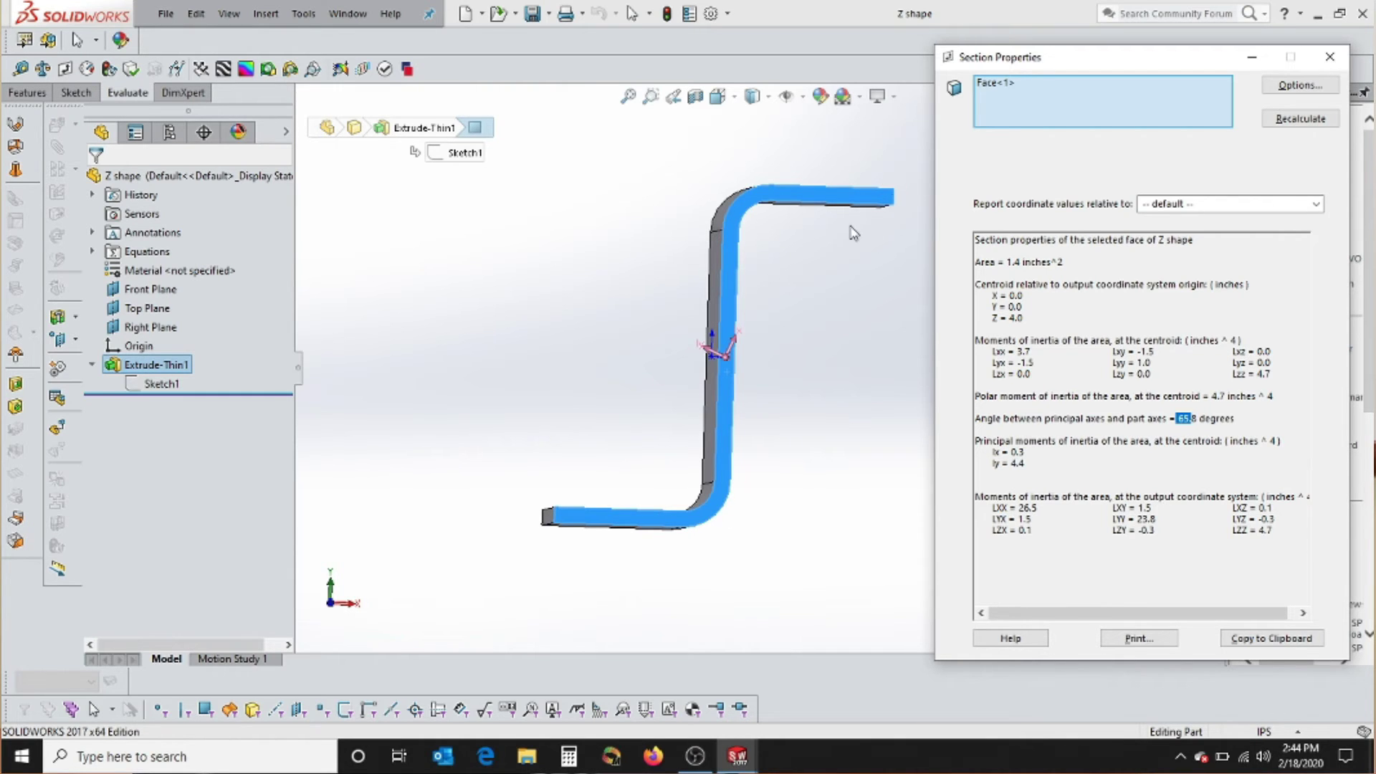
scroll(905, 380, "up", 2)
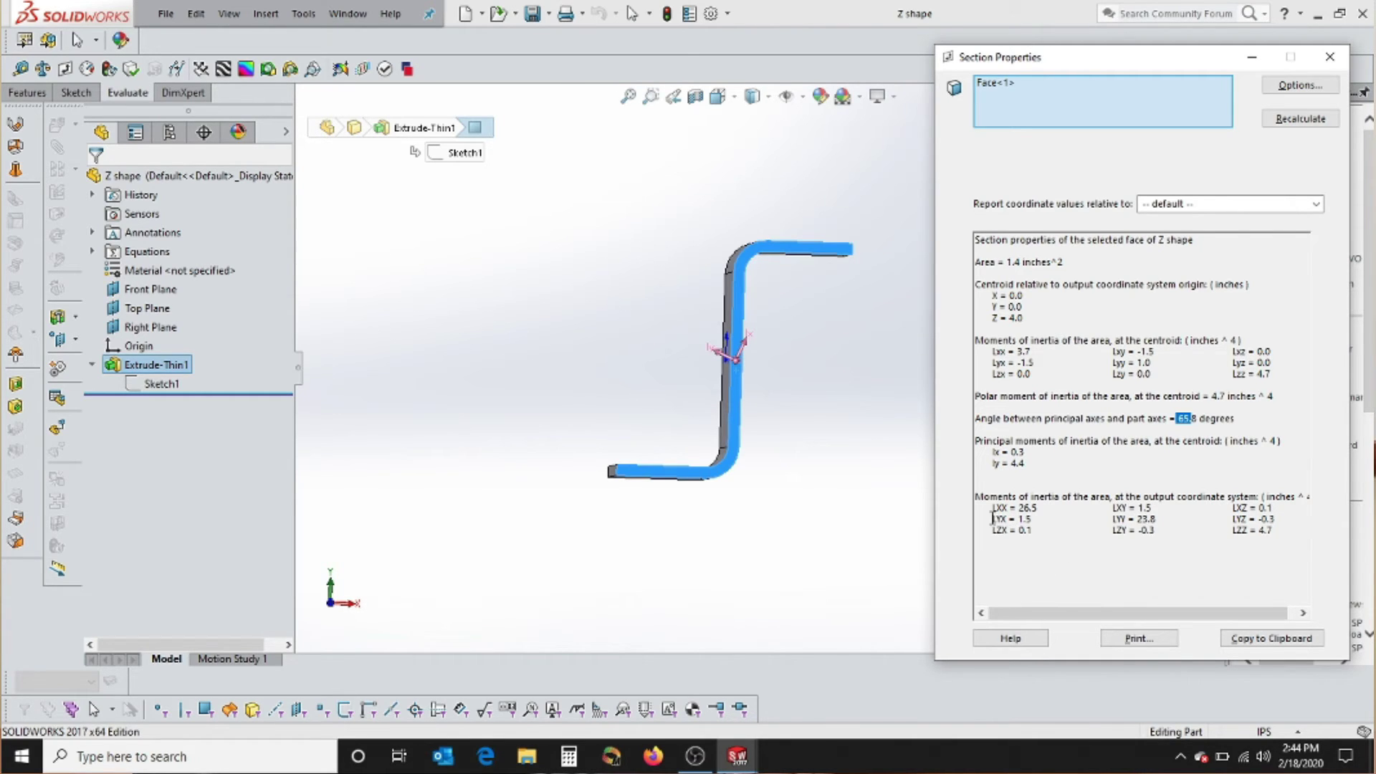
left_click_drag(997, 506, 1293, 537)
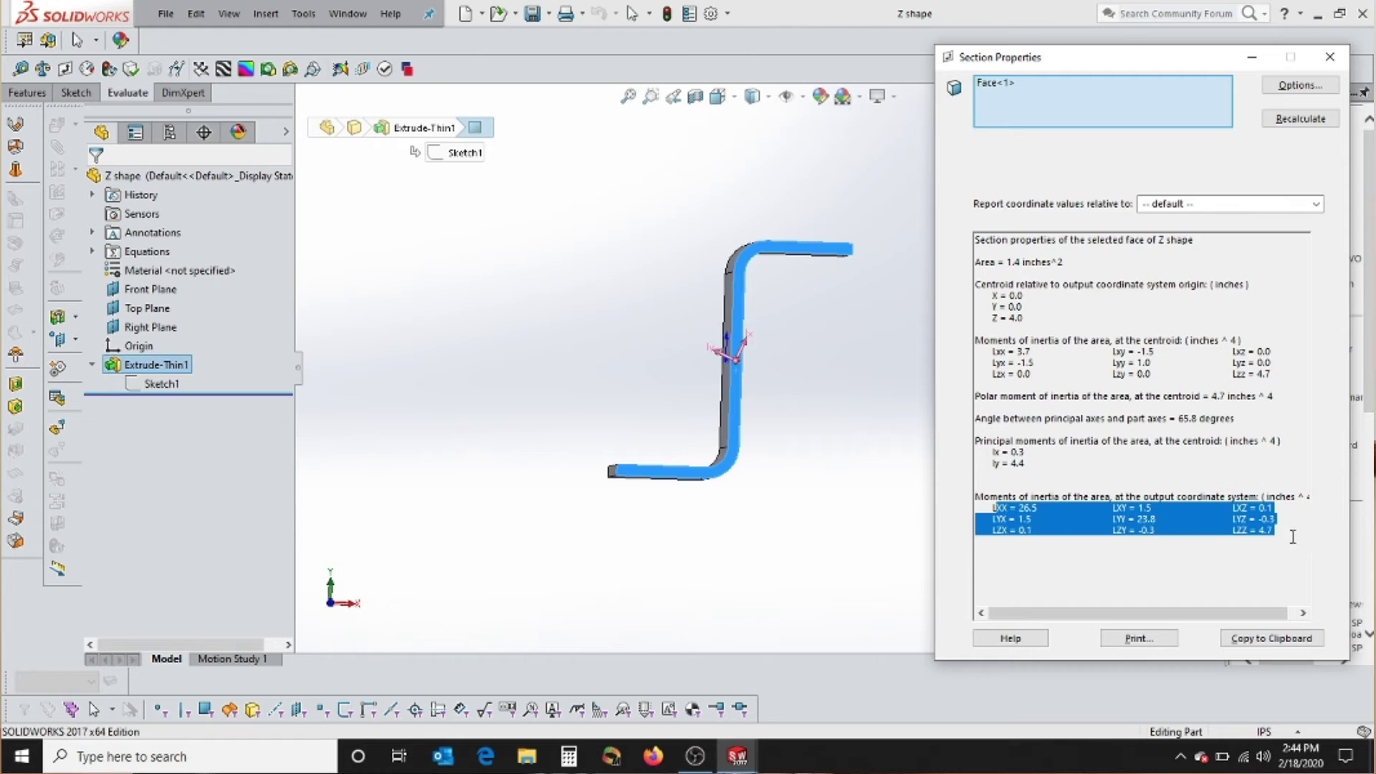
left_click(1211, 571)
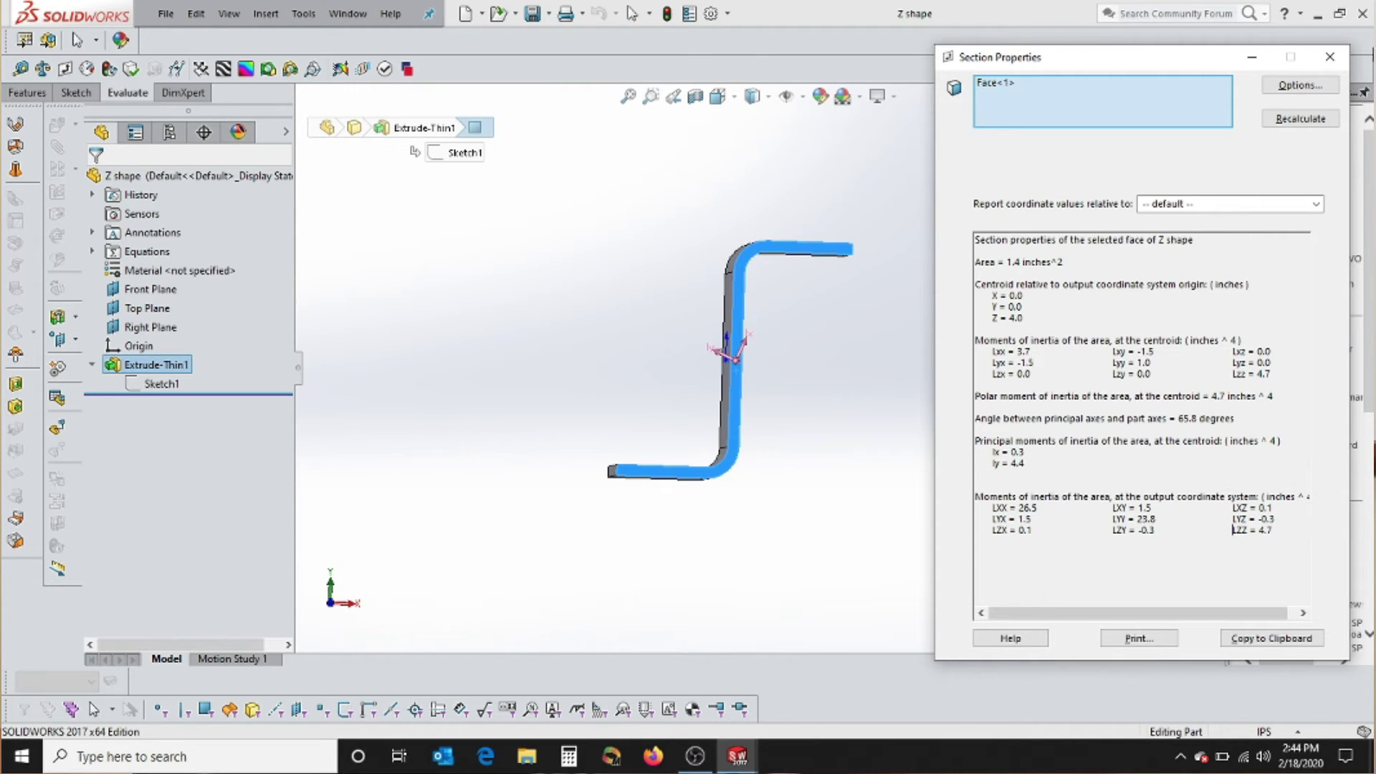
left_click(1330, 57)
Step: Switch to the Tee part, select its T-shaped front face, and compute its section properties
left_click(870, 178)
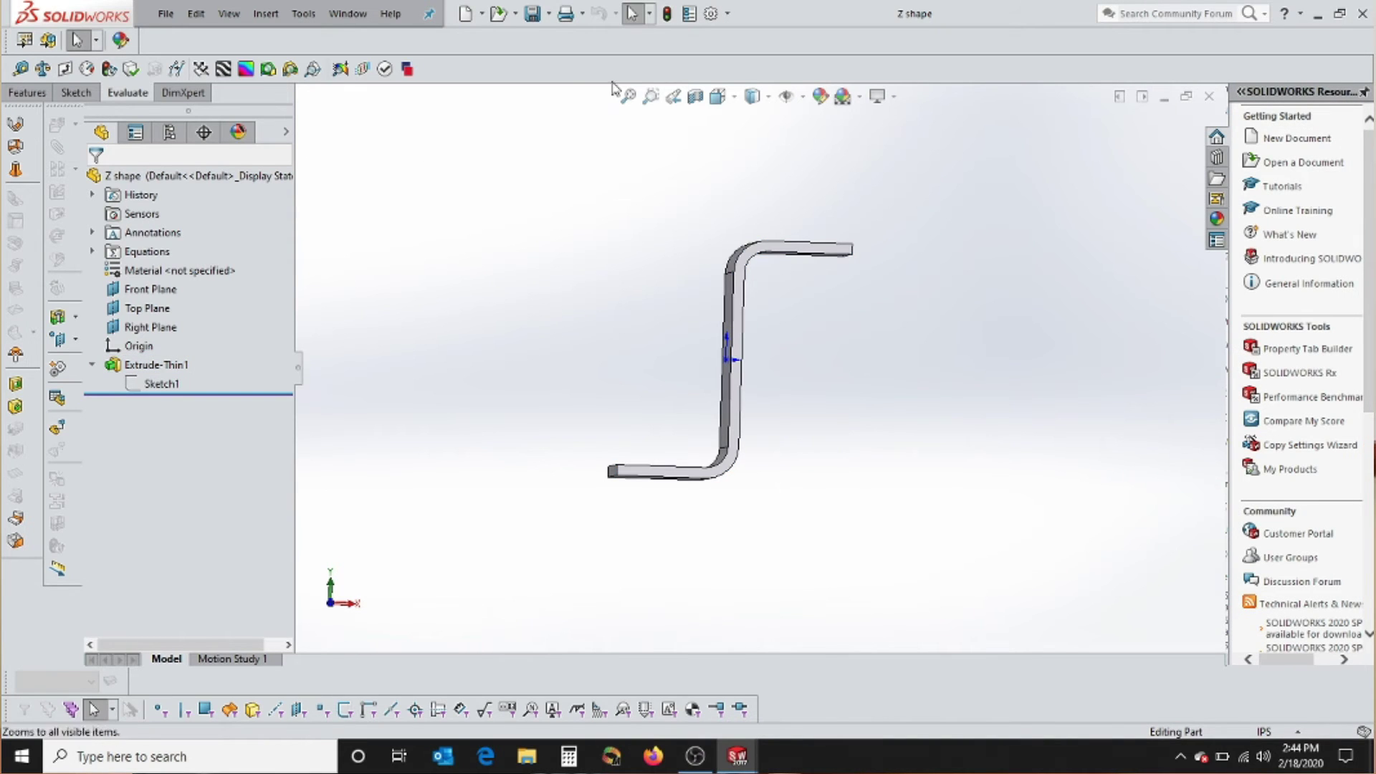
left_click(348, 14)
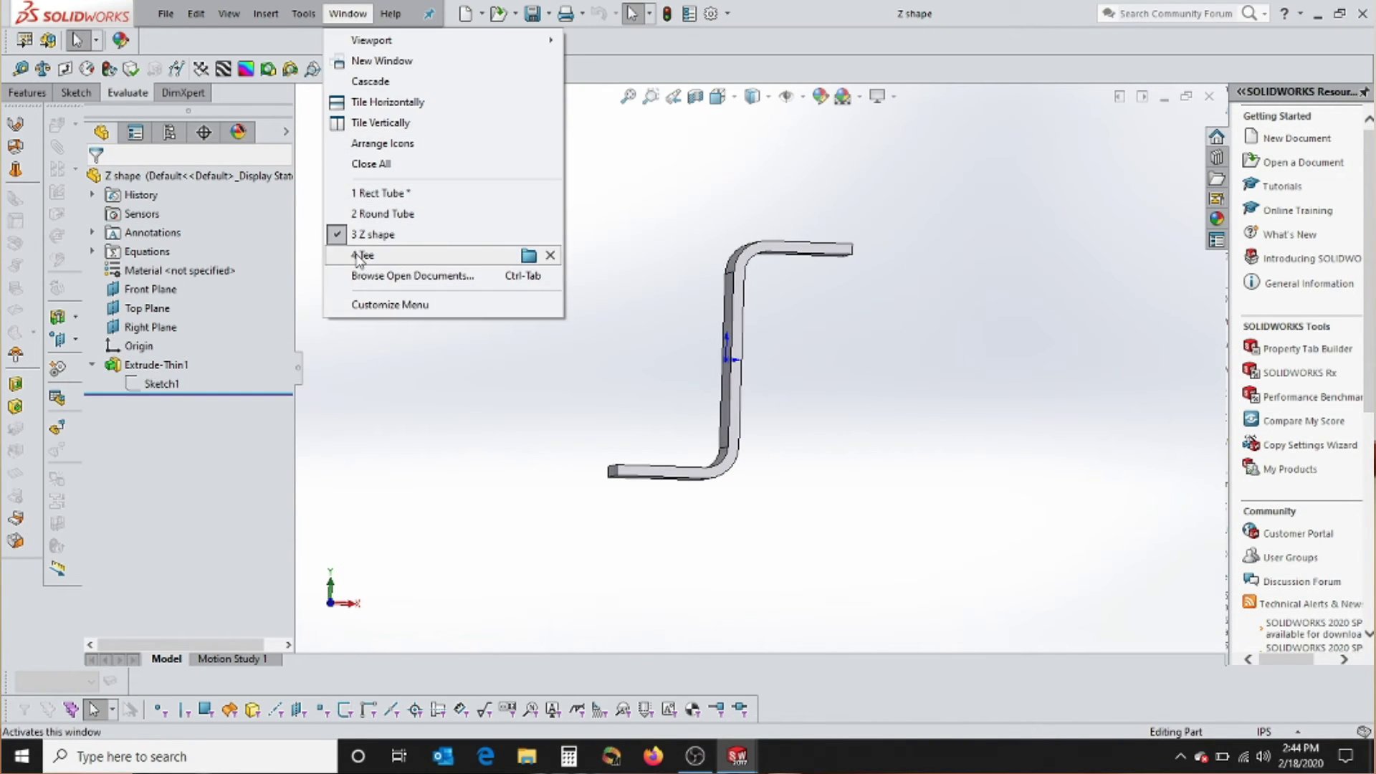
left_click(529, 256)
middle_click_drag(632, 358, 630, 324)
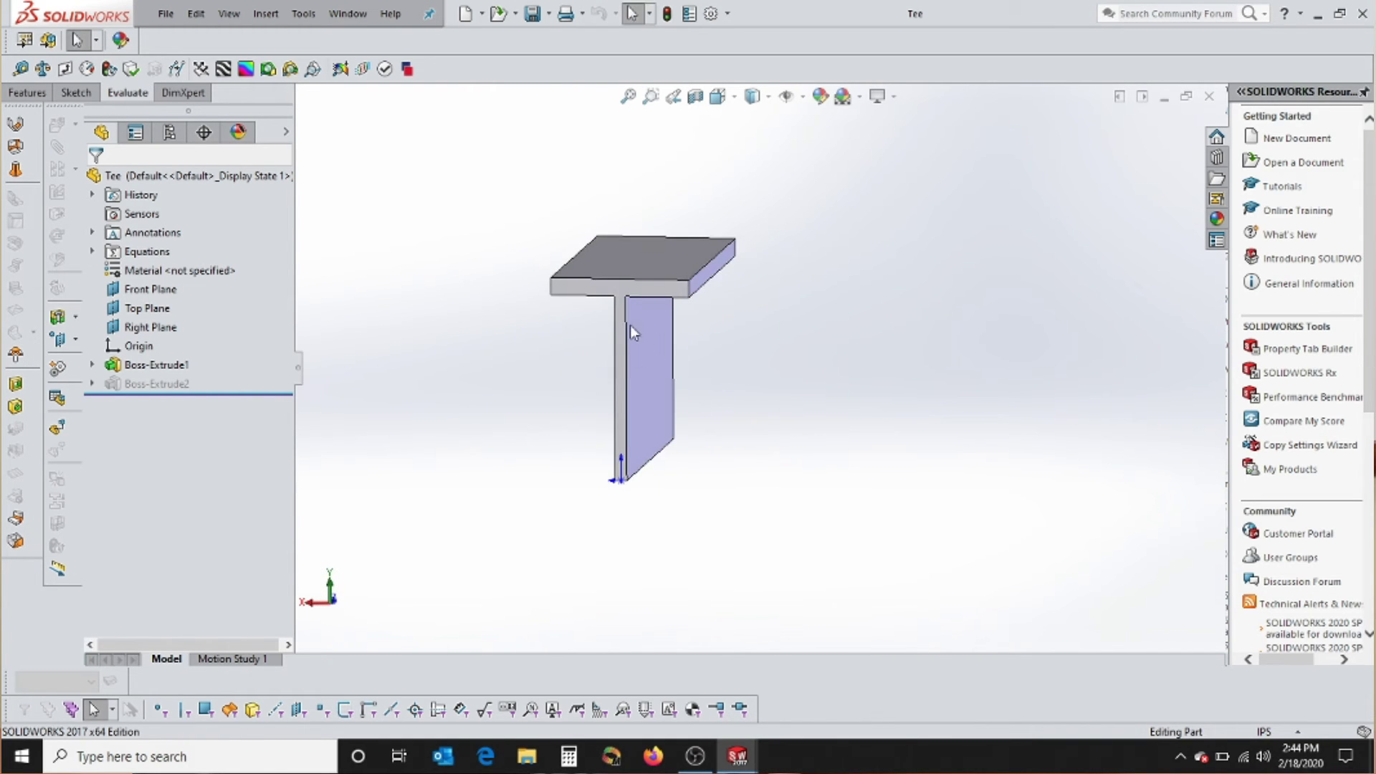
scroll(630, 325, "down", 2)
left_click(643, 264)
middle_click_drag(732, 352, 740, 344)
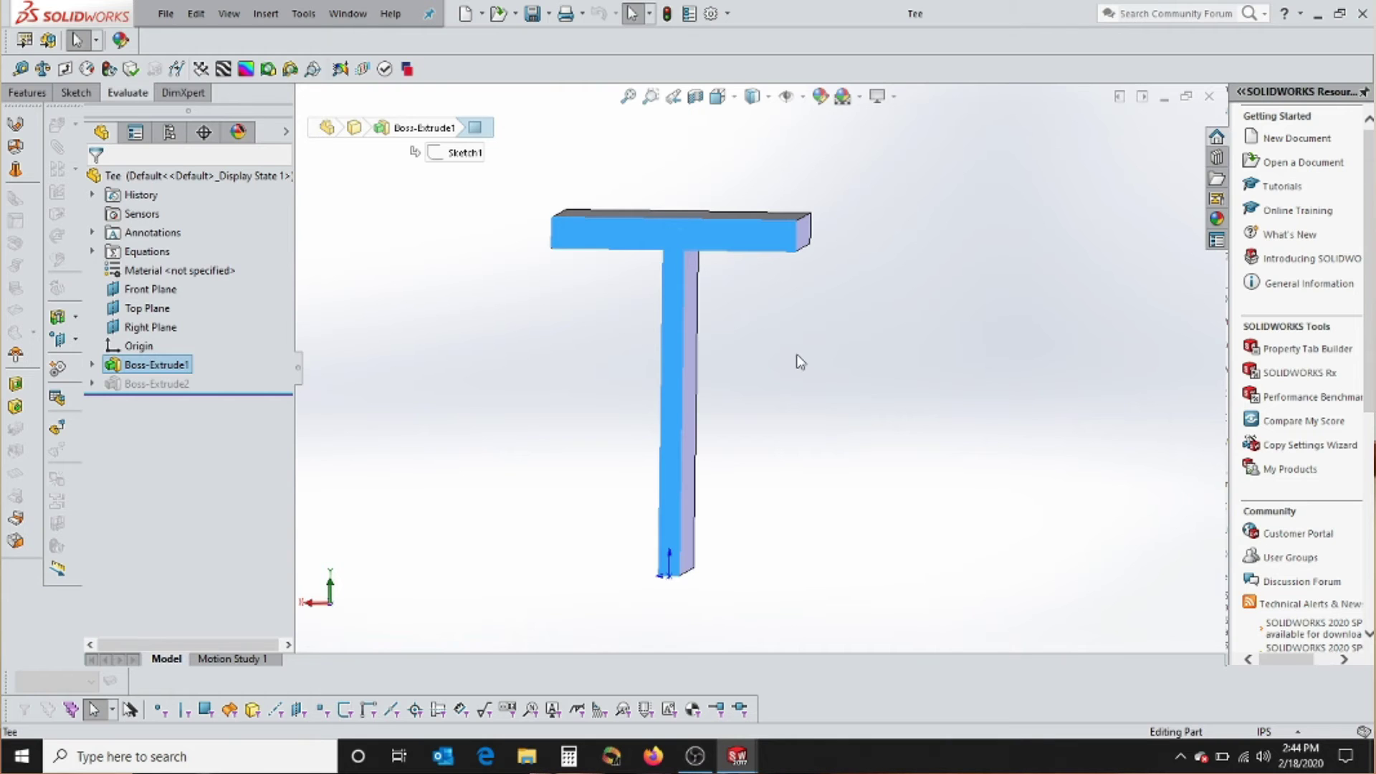
key("ctrl+shift+p")
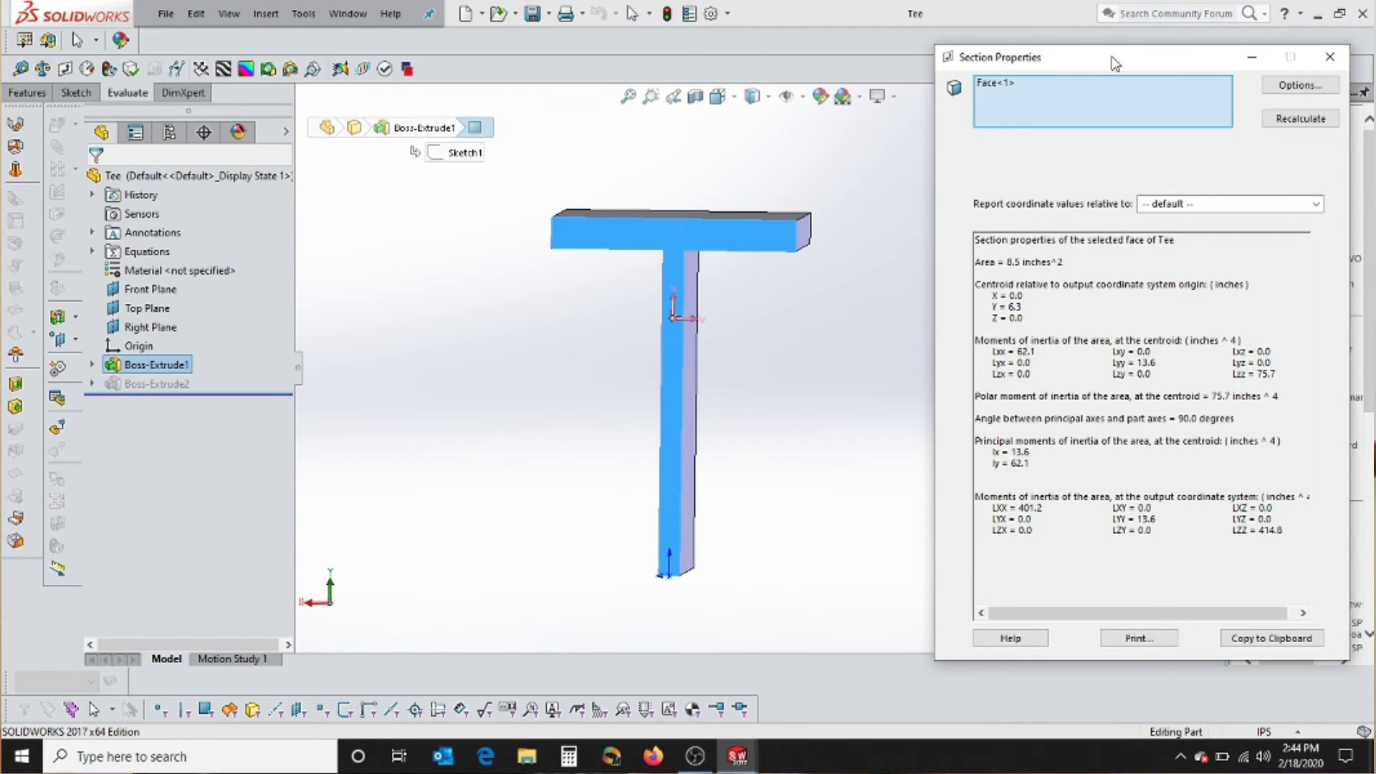
Step: Review the Tee's Area 8.5, centroid Y 6.3 and centroid moments, then close the results
left_click_drag(1115, 64, 1034, 52)
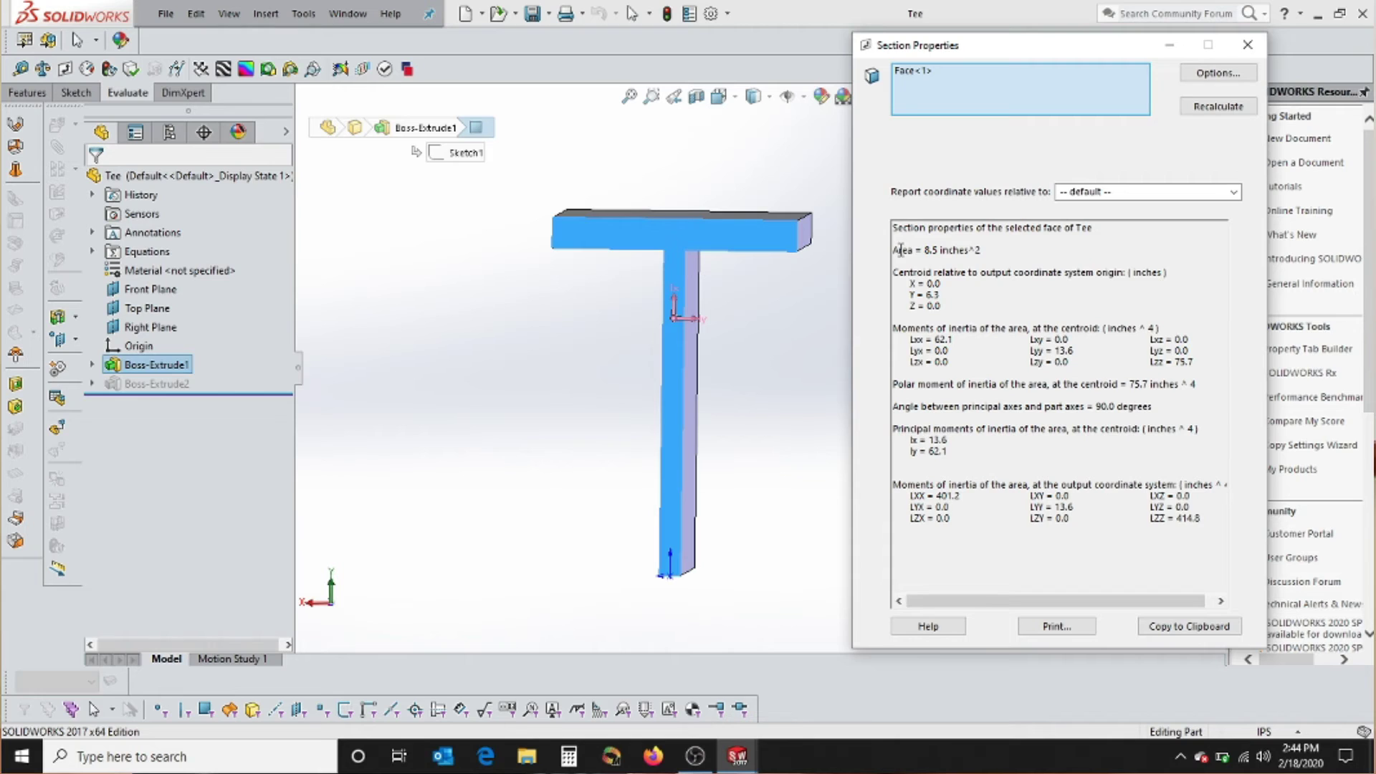
left_click_drag(895, 250, 975, 249)
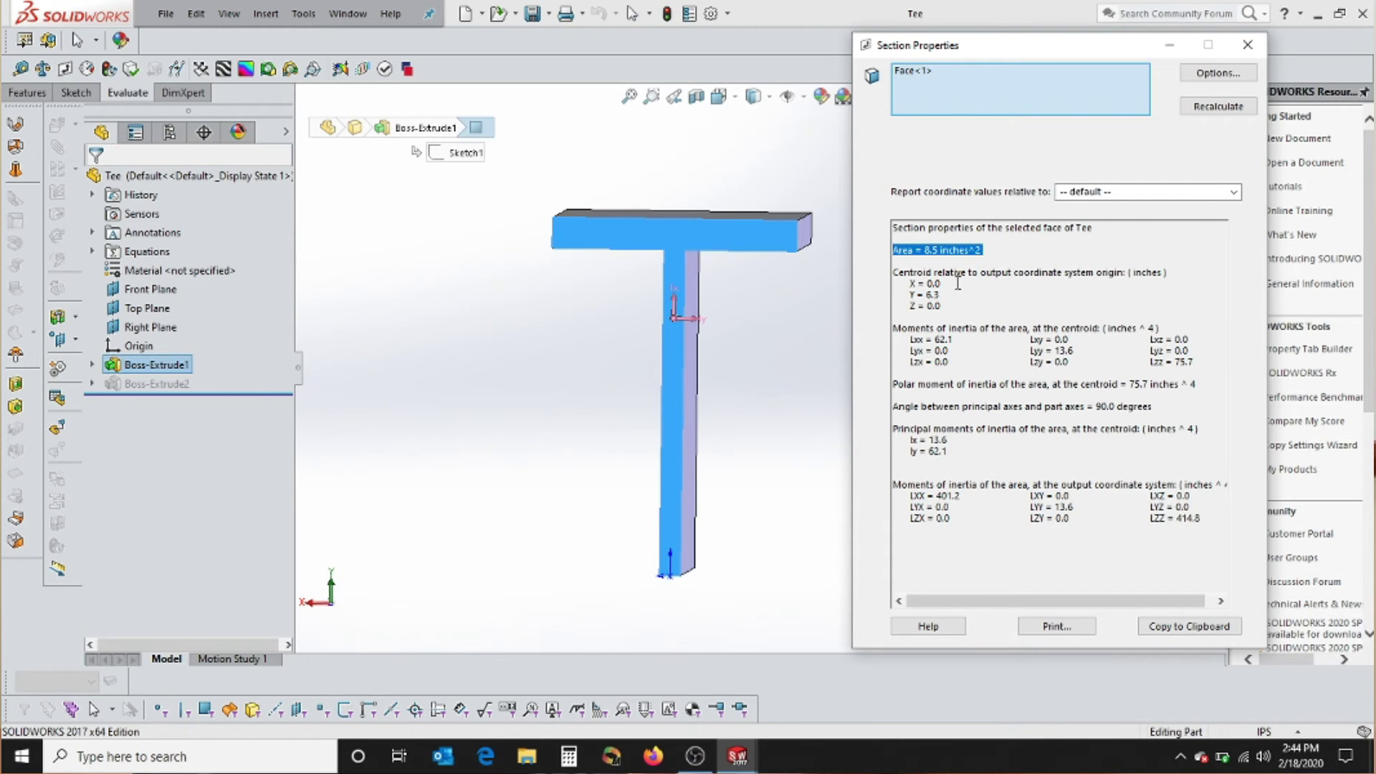
left_click_drag(906, 294, 944, 295)
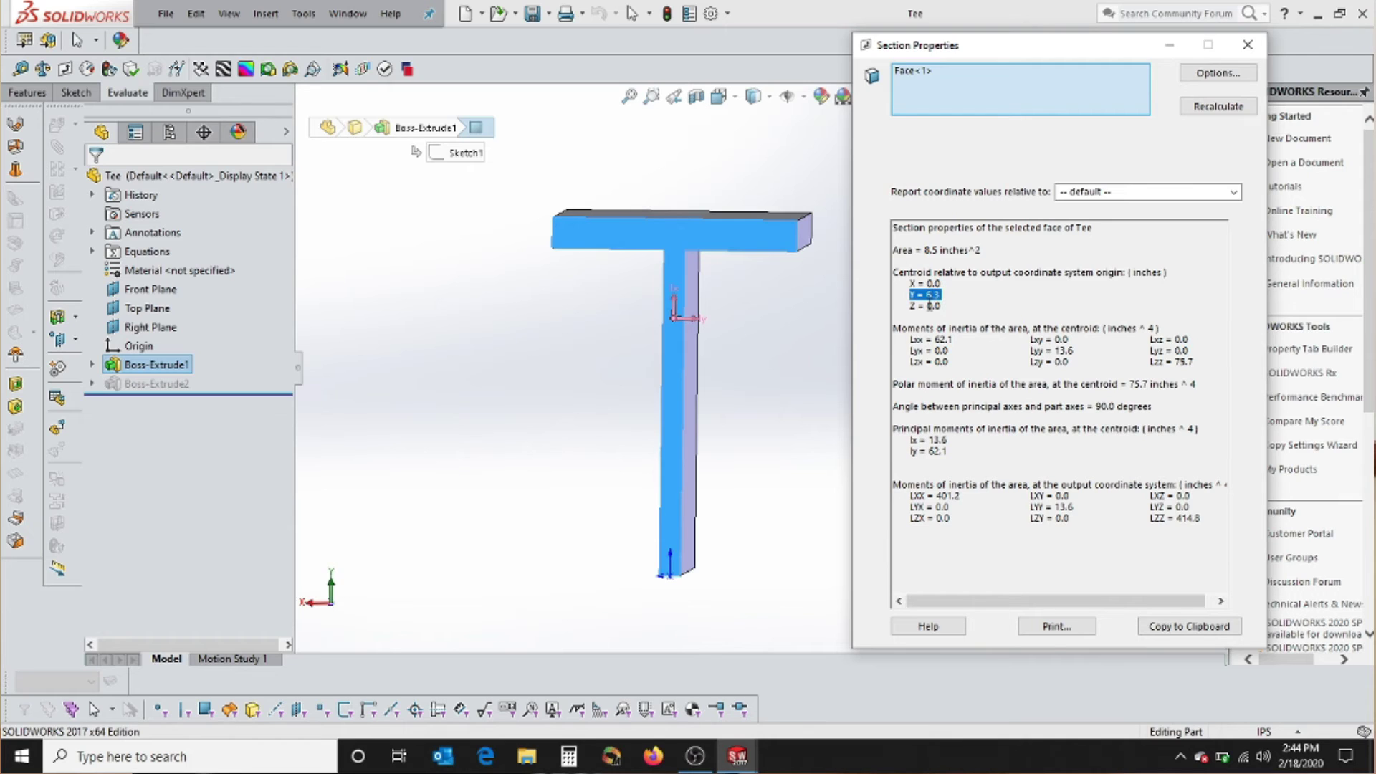
left_click(821, 351)
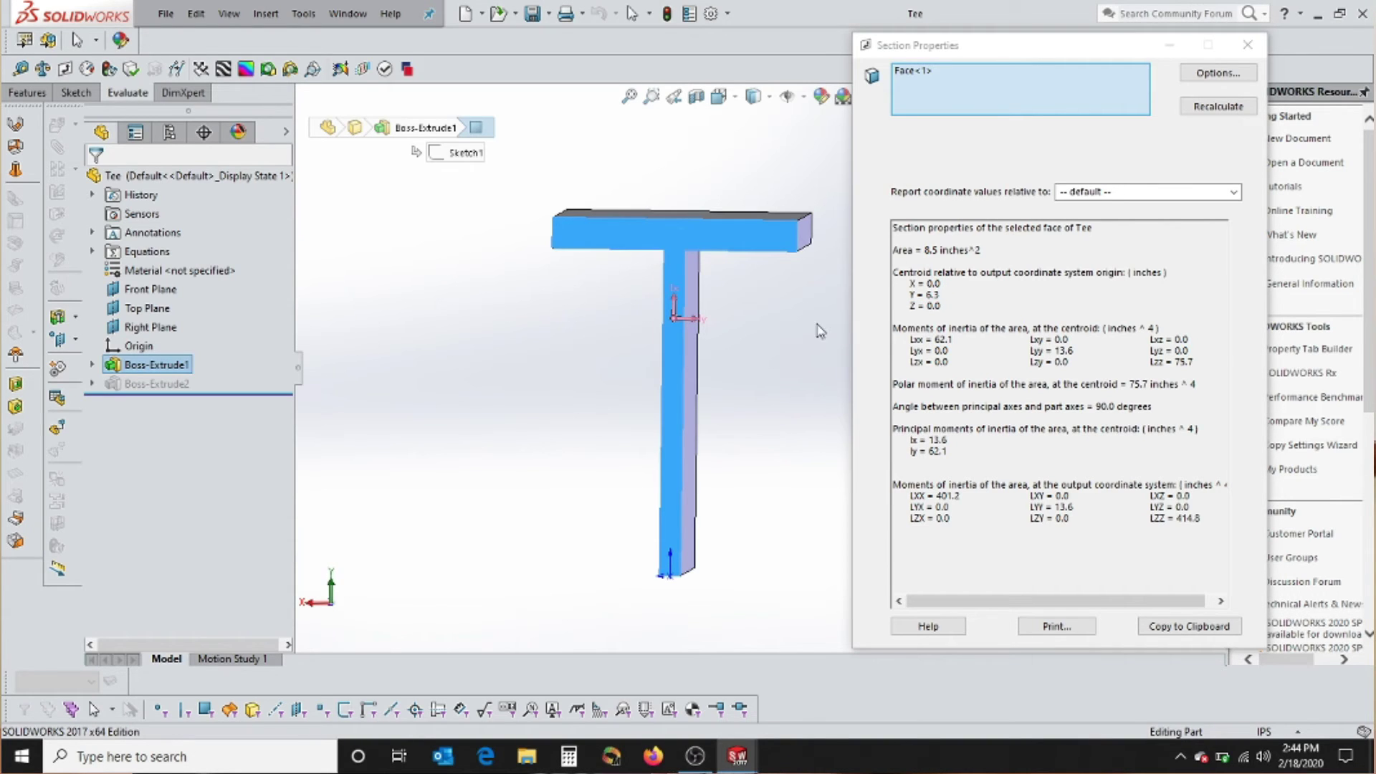
left_click(938, 341)
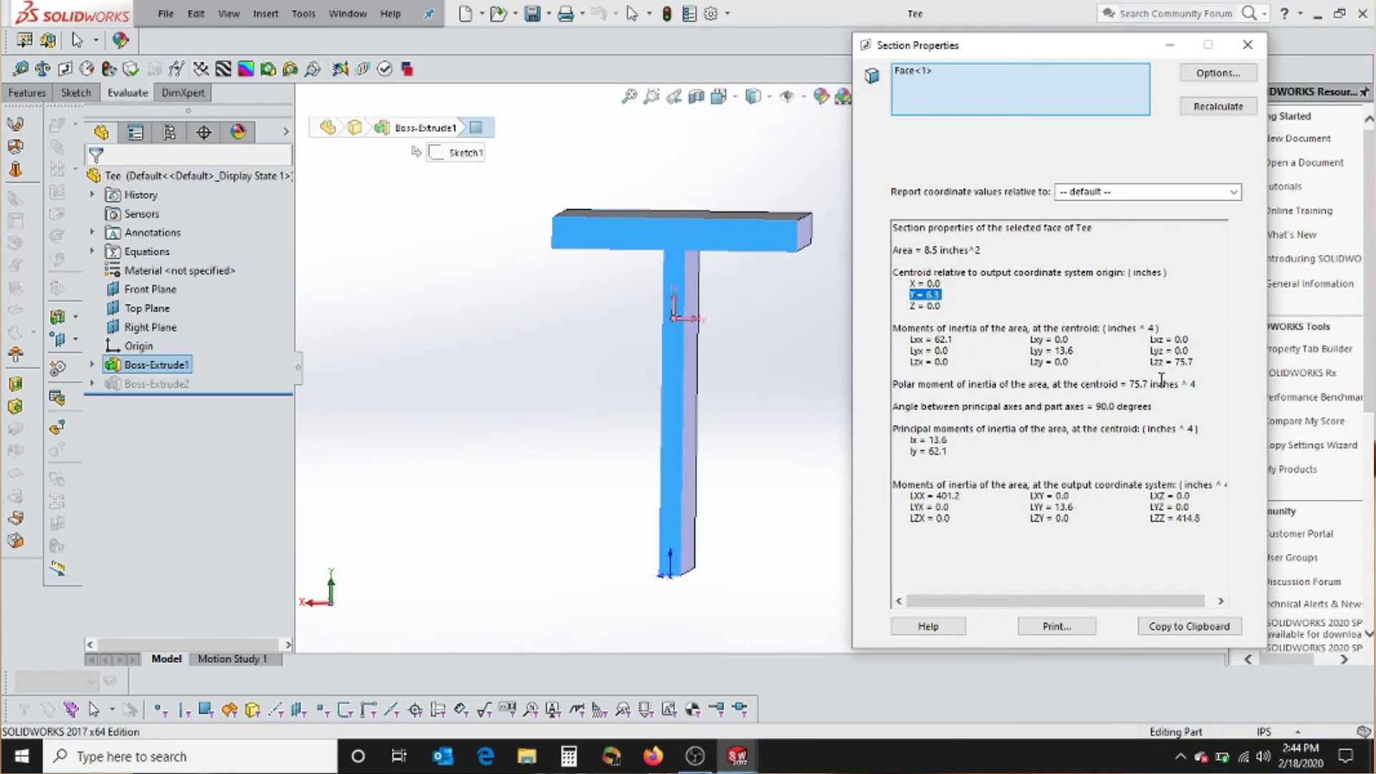
left_click_drag(1200, 363, 931, 342)
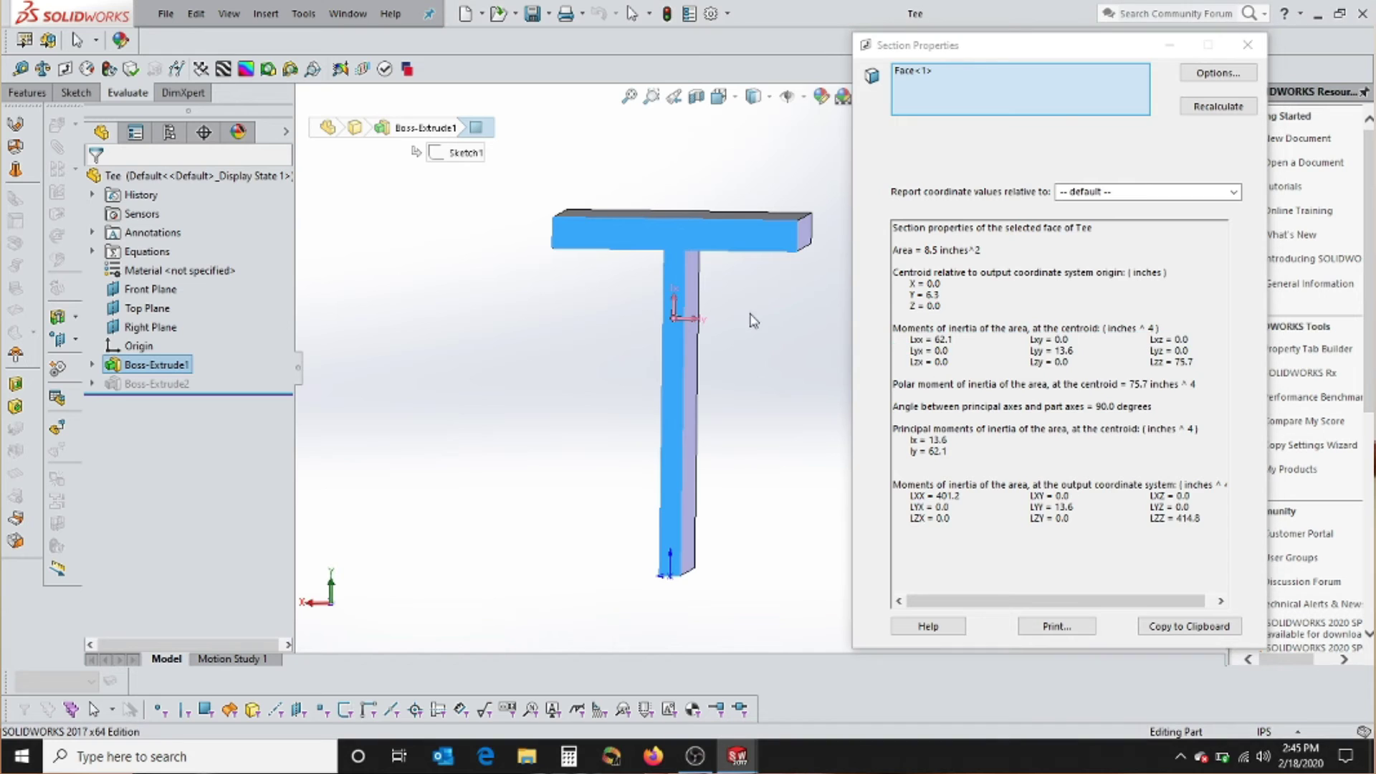
left_click(1248, 45)
left_click(675, 230)
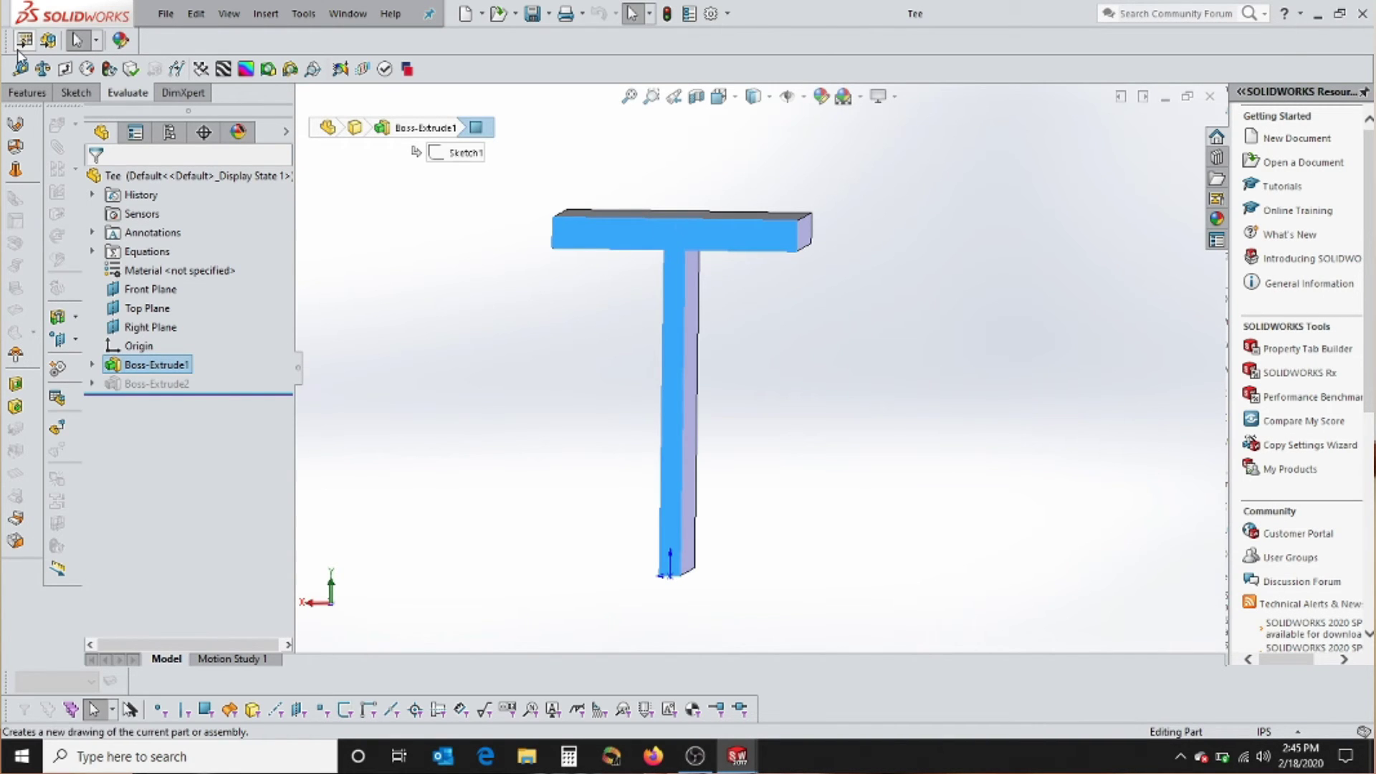
Step: Start a sketch on the Tee's face and place a point on the web's centerline
left_click(74, 94)
left_click(35, 69)
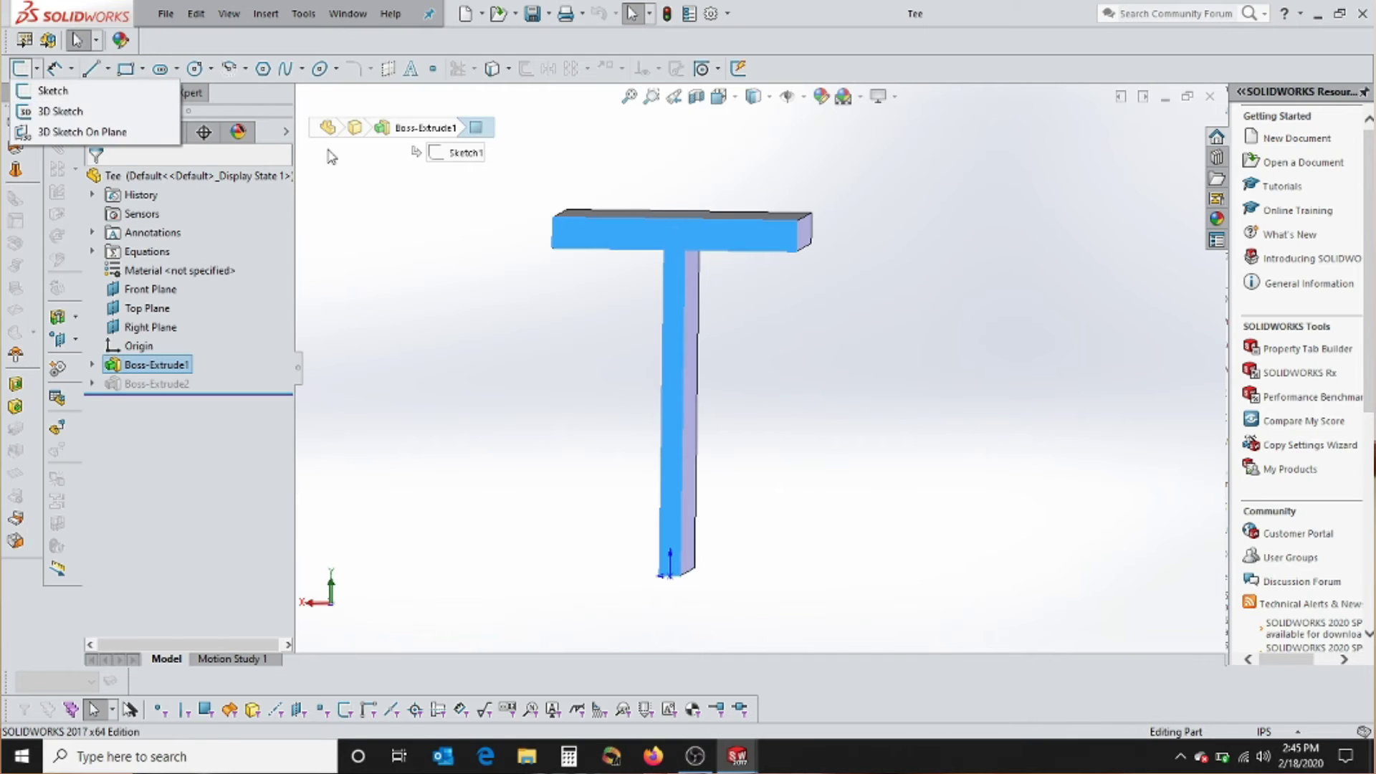
left_click(50, 91)
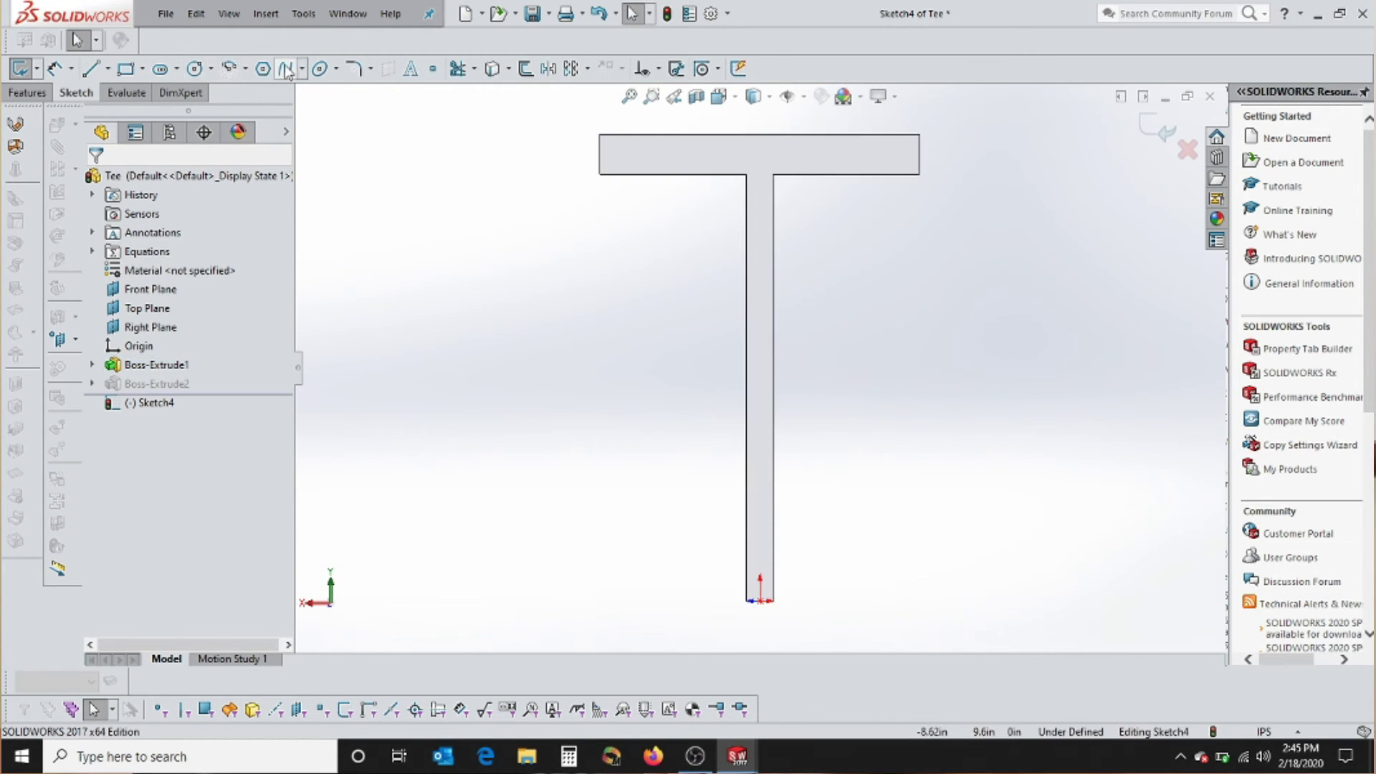
left_click(433, 68)
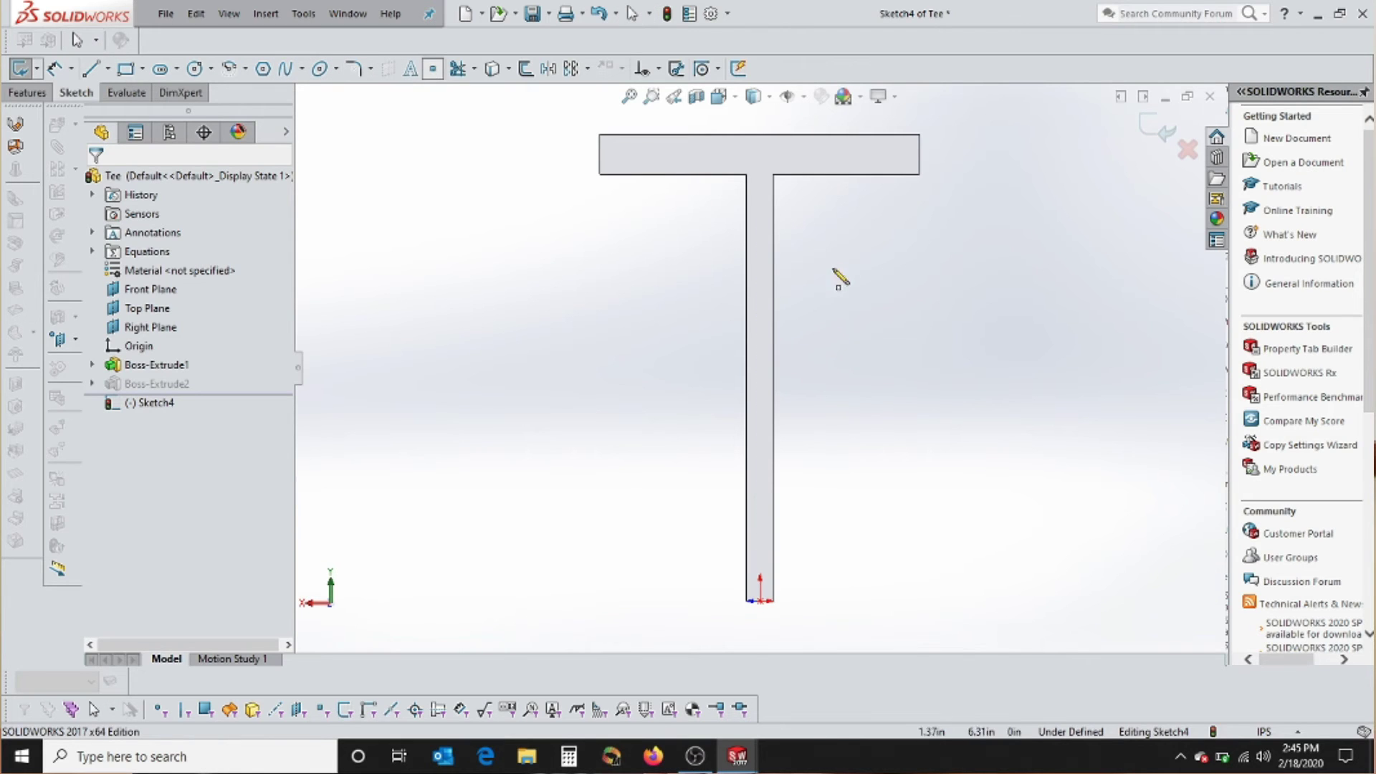
left_click(760, 307)
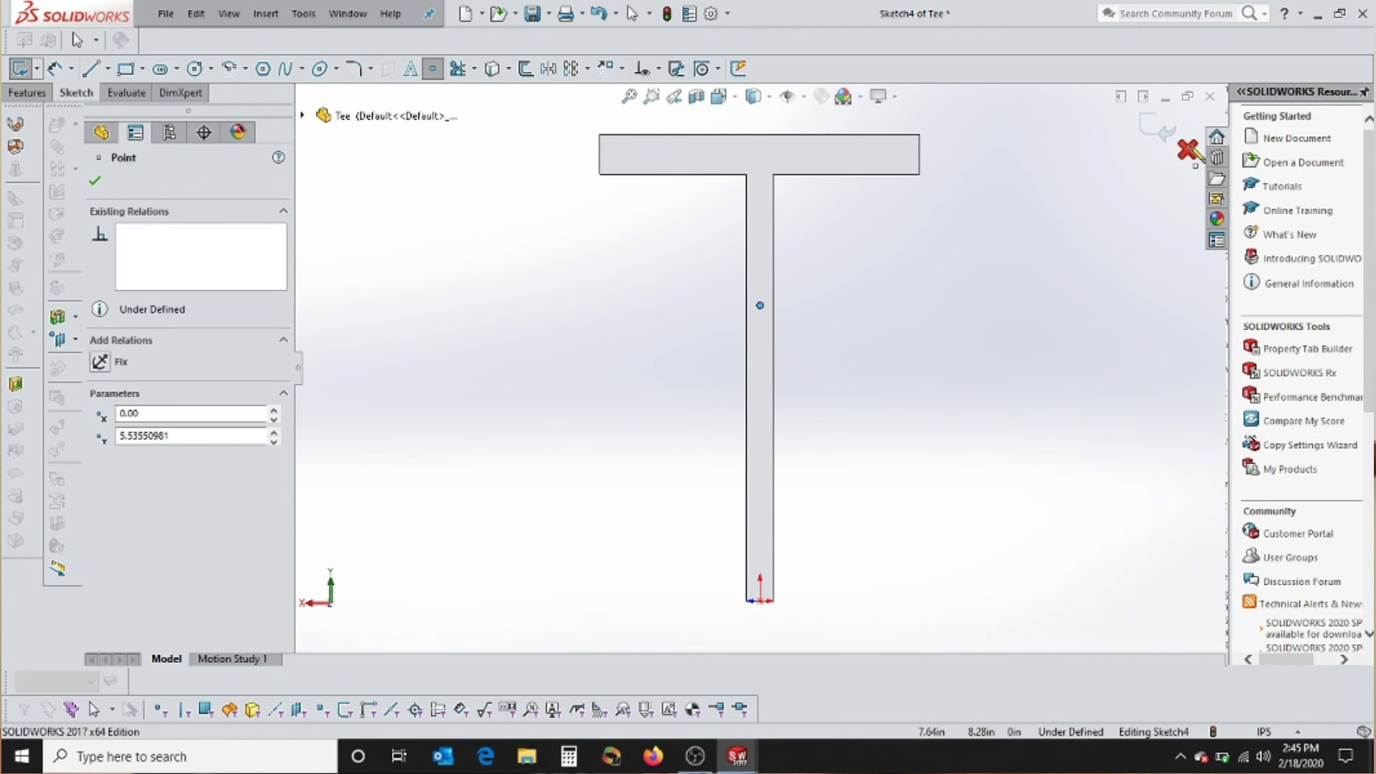
Step: Dimension the point 6.7 above the origin
left_click(56, 69)
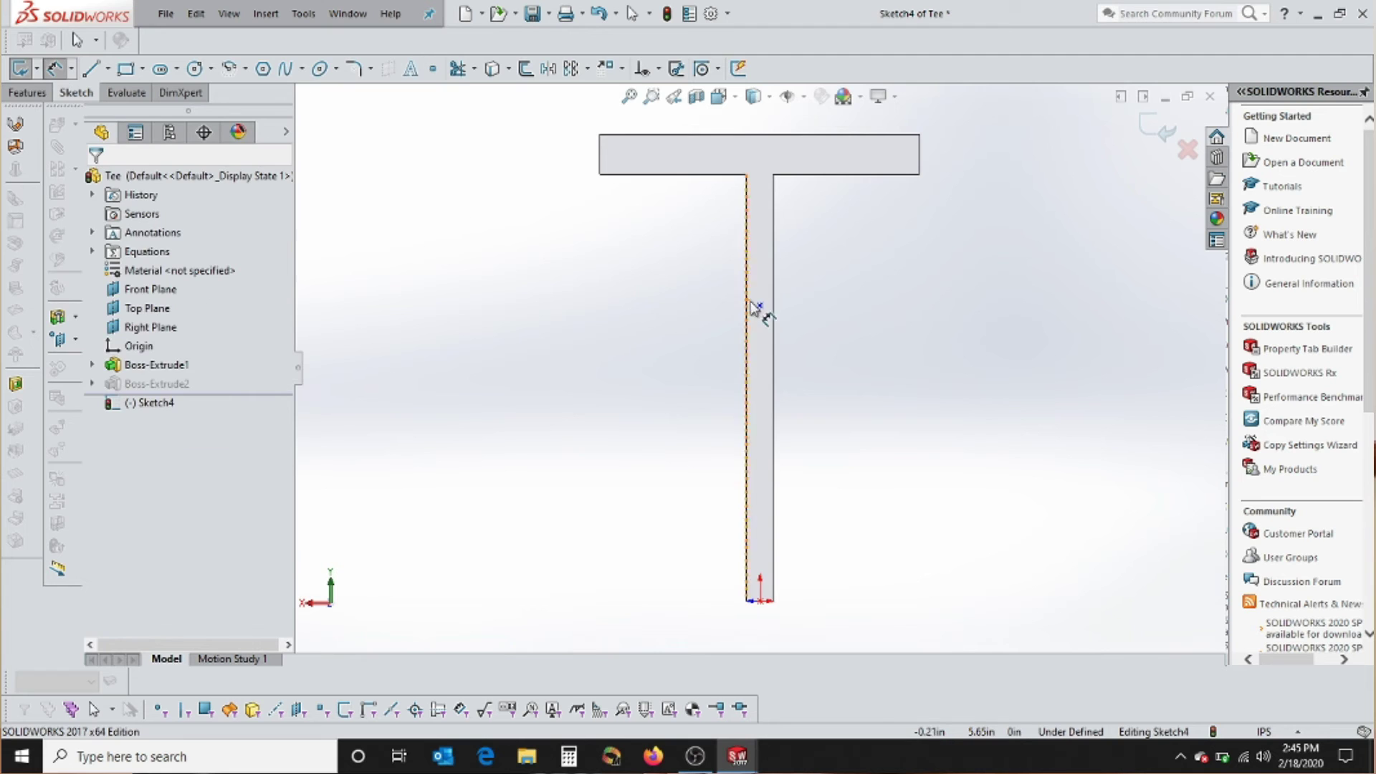
left_click(760, 601)
left_click(584, 460)
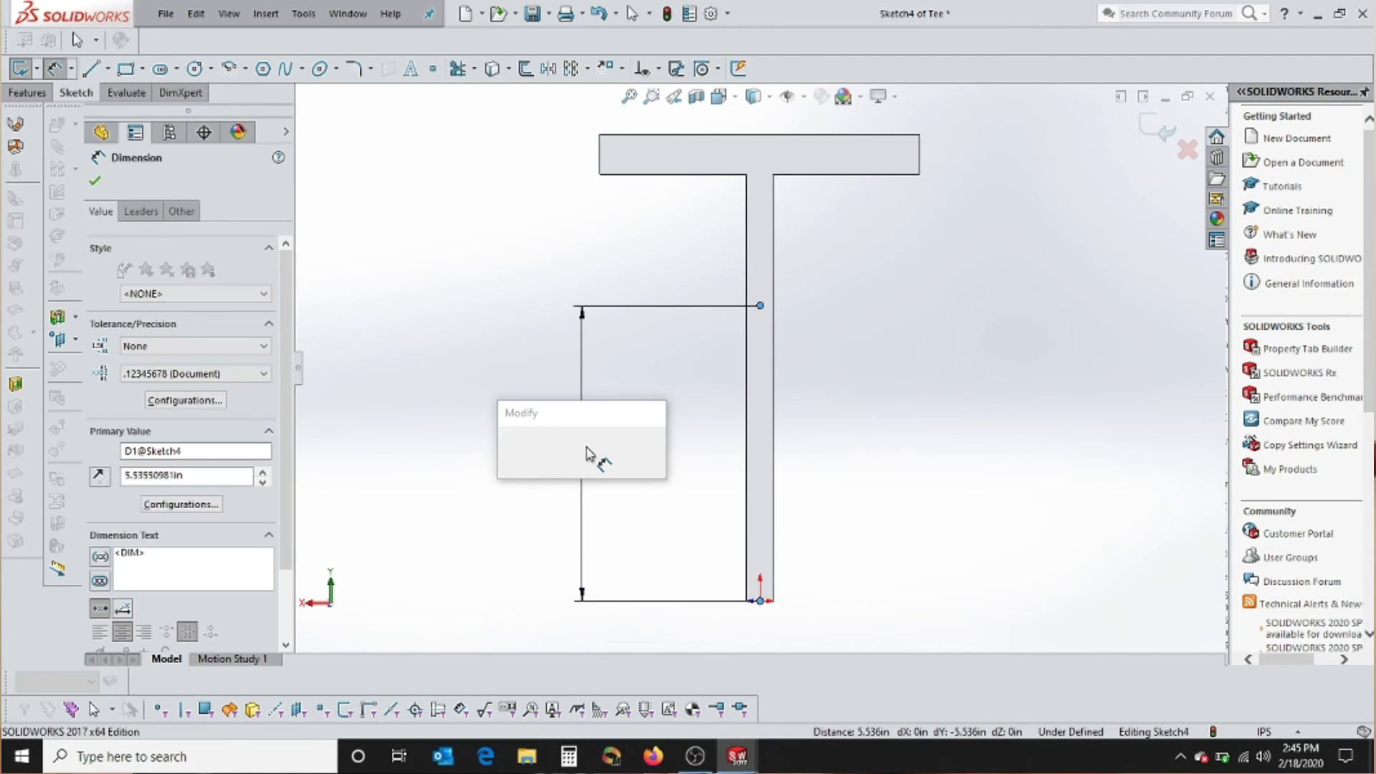
type("6.7")
left_click(510, 451)
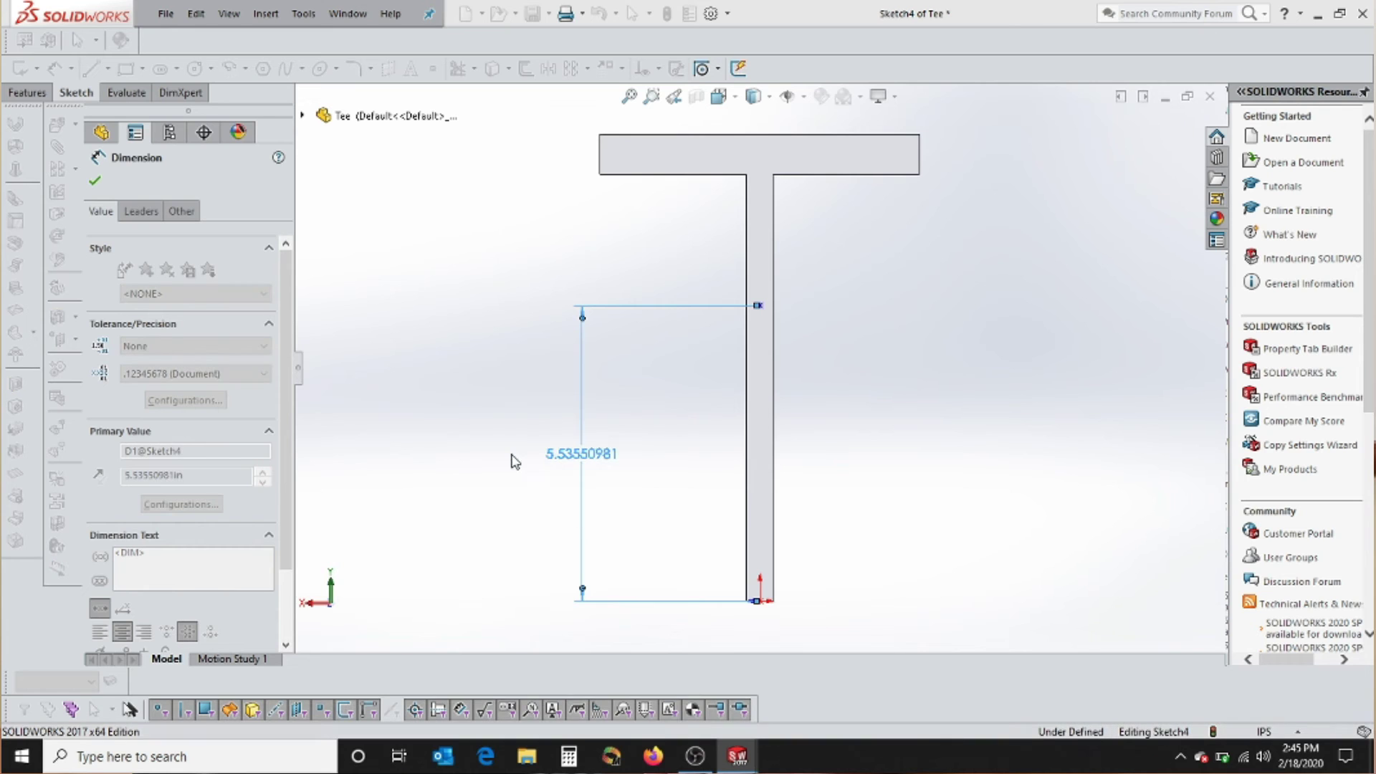
left_click(889, 369)
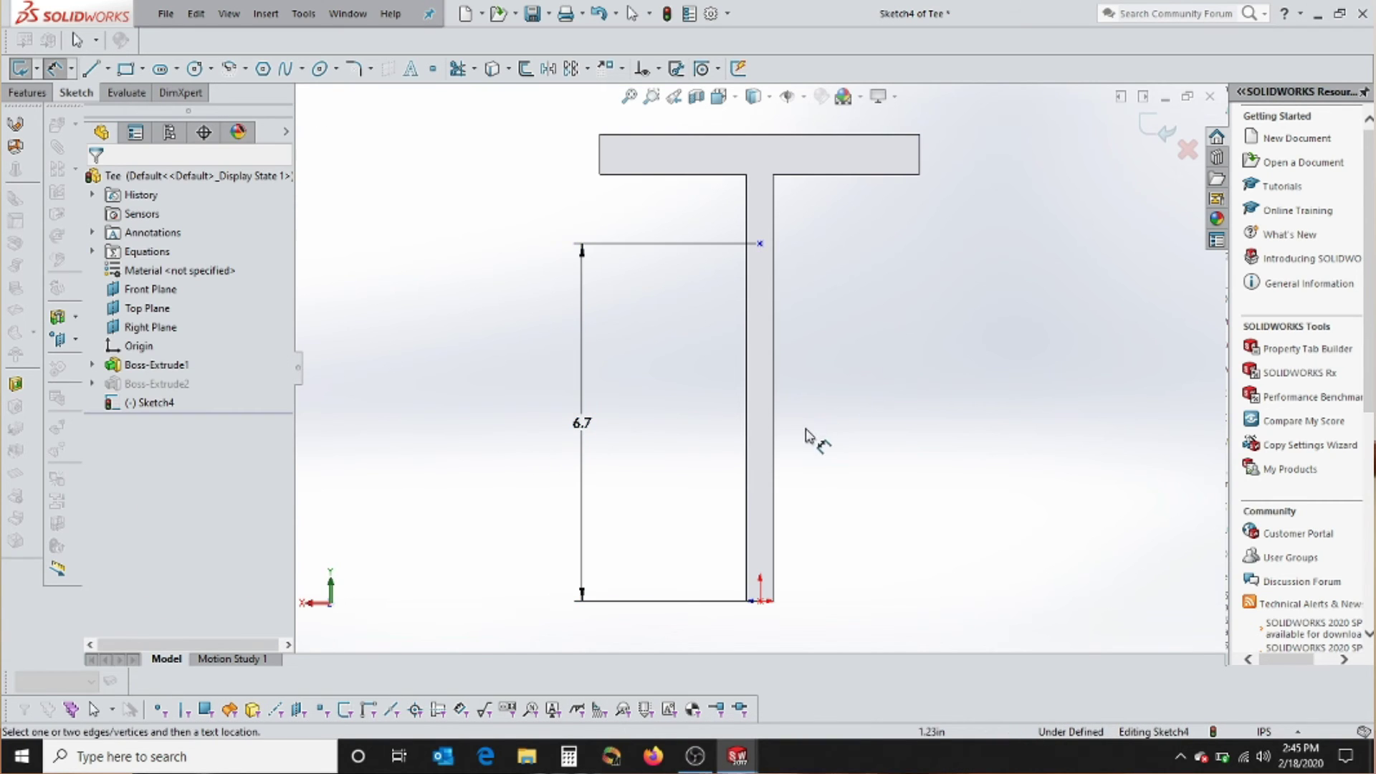
scroll(814, 439, "up", 2)
scroll(764, 319, "down", 1)
Step: Dimension the point 3 from the flange's left edge
left_click(768, 309)
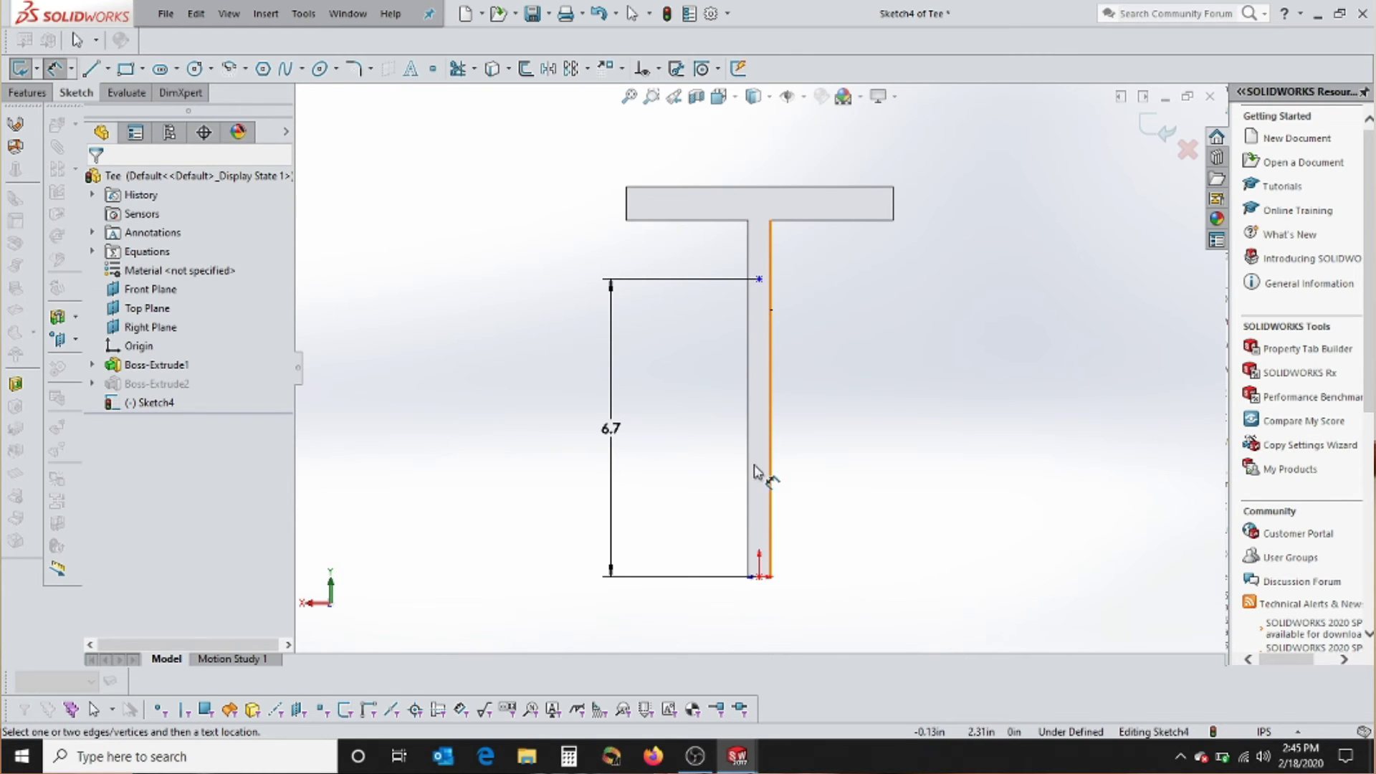
scroll(765, 302, "down", 2)
left_click(757, 266)
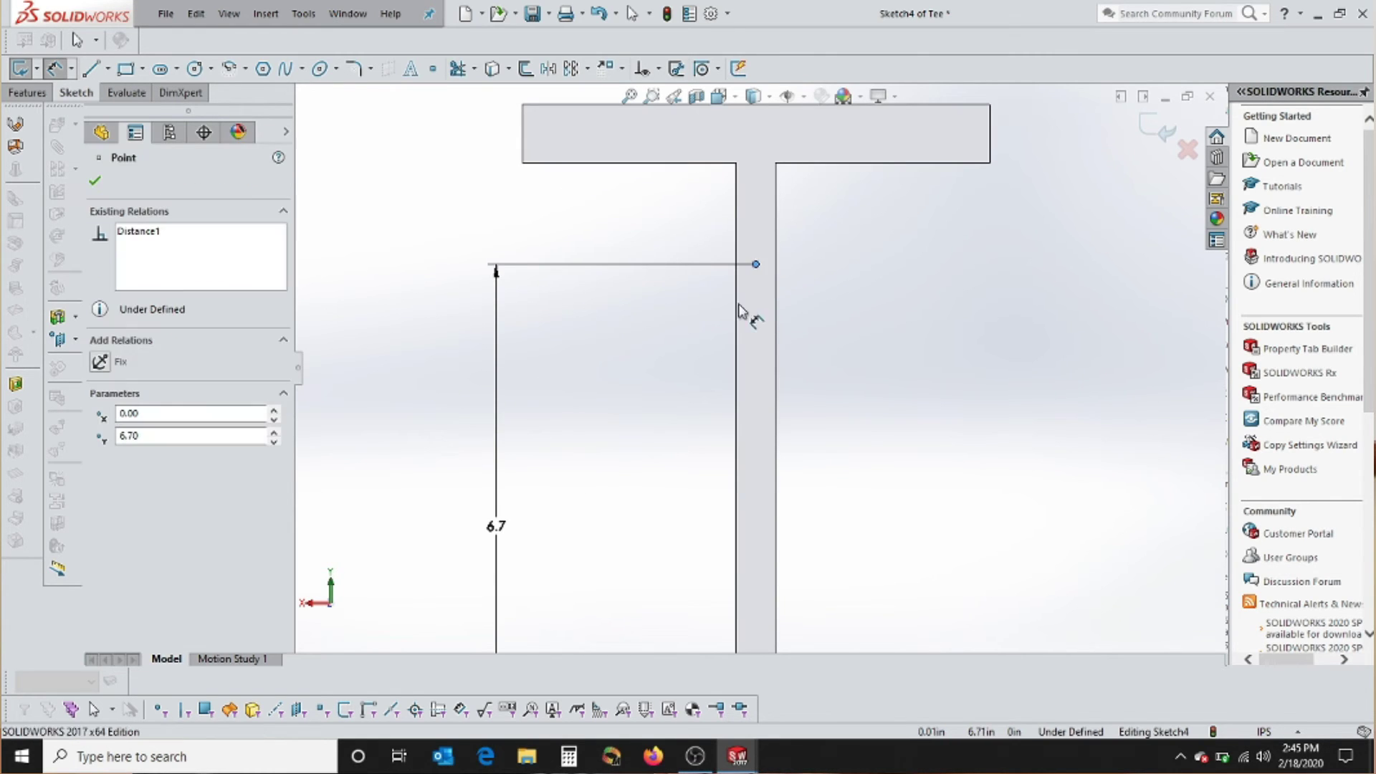
scroll(717, 287, "up", 1)
scroll(605, 215, "down", 1)
left_click(586, 226)
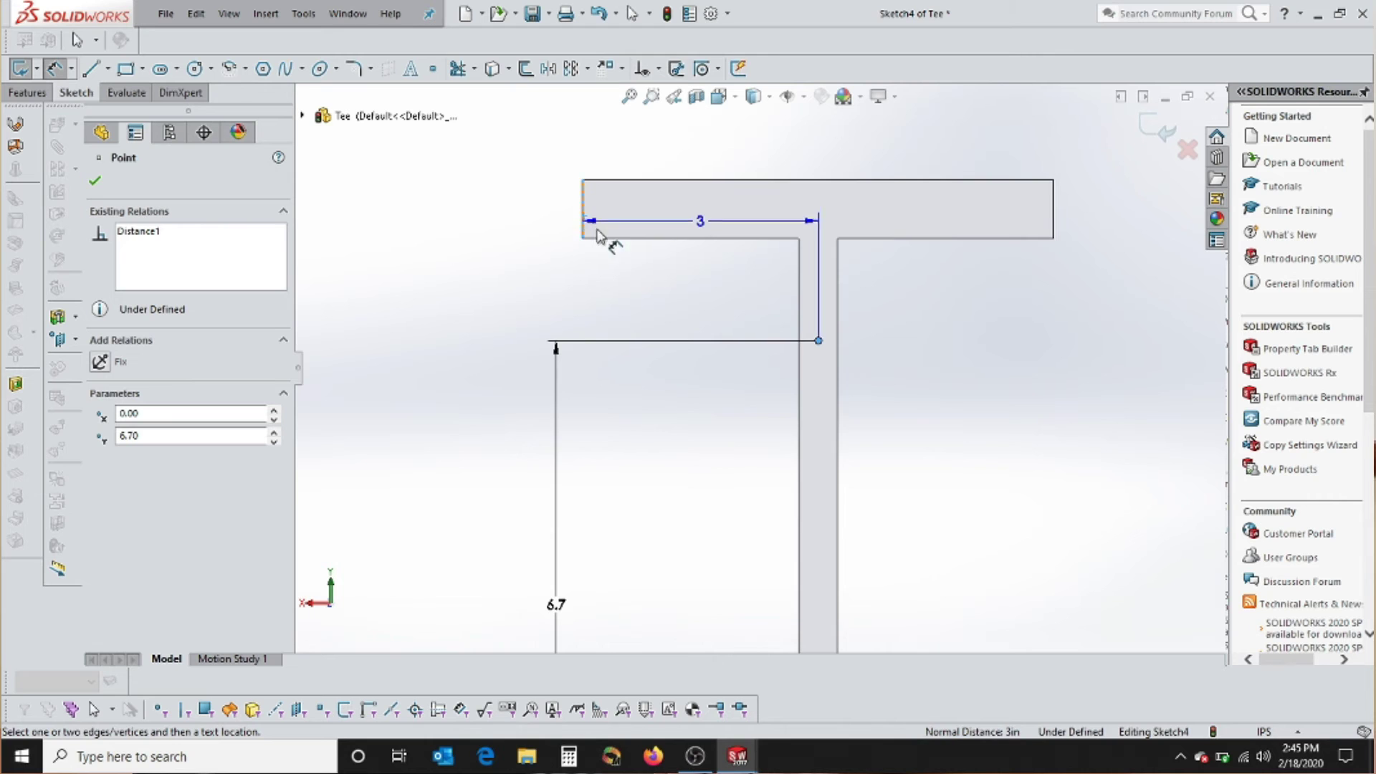
scroll(616, 229, "up", 1)
left_click(648, 208)
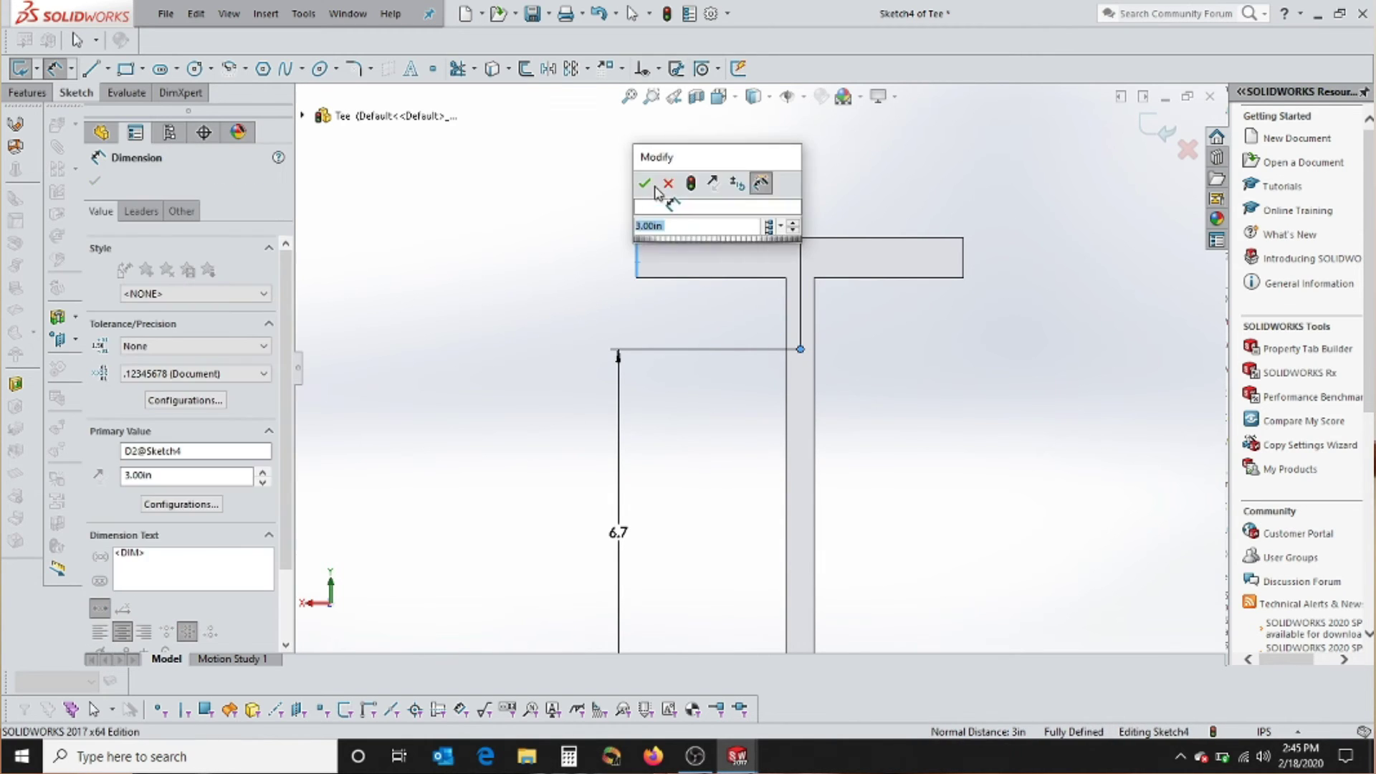
left_click(648, 184)
Step: Add a driven 2.05 dimension from the point to the flange top, then leave the sketch
left_click(780, 237)
left_click(586, 301)
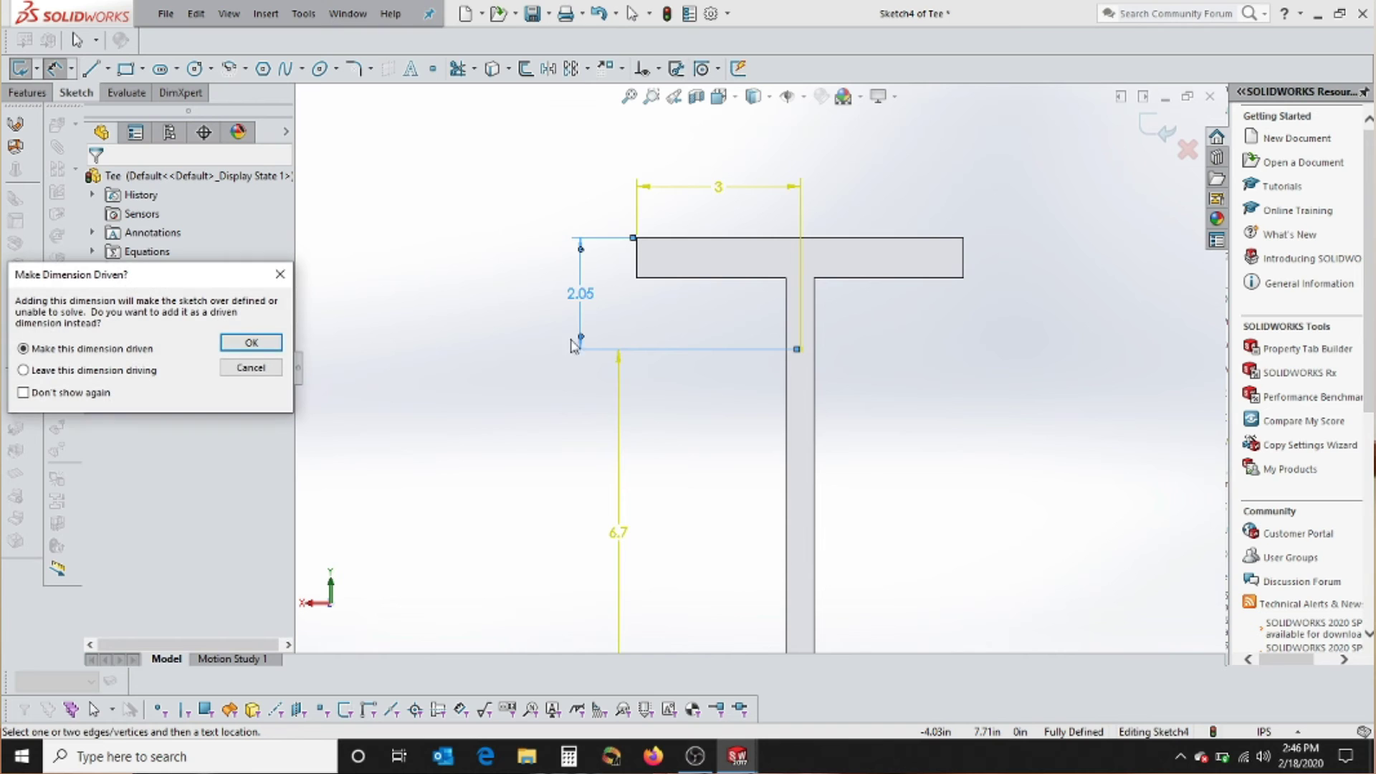
left_click(231, 348)
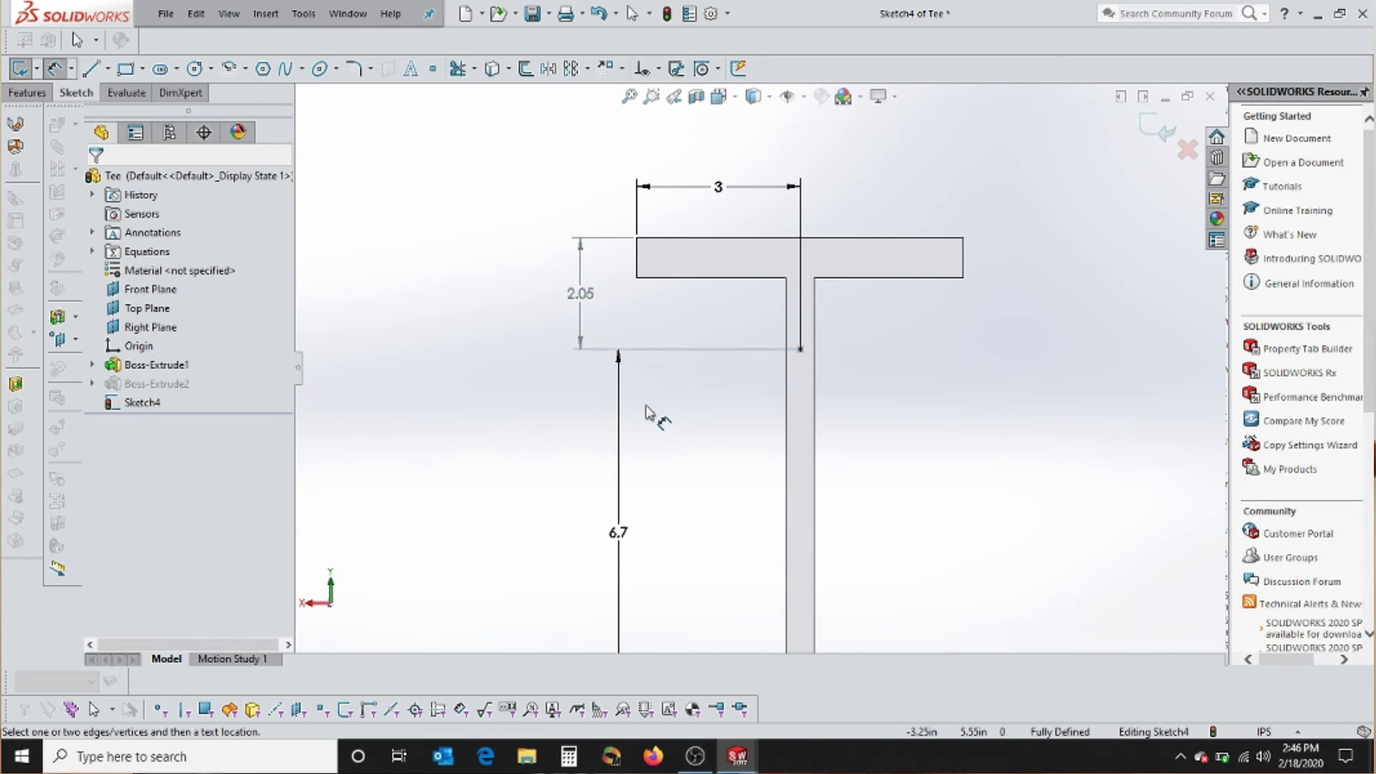
scroll(760, 430, "up", 1)
scroll(810, 465, "up", 2)
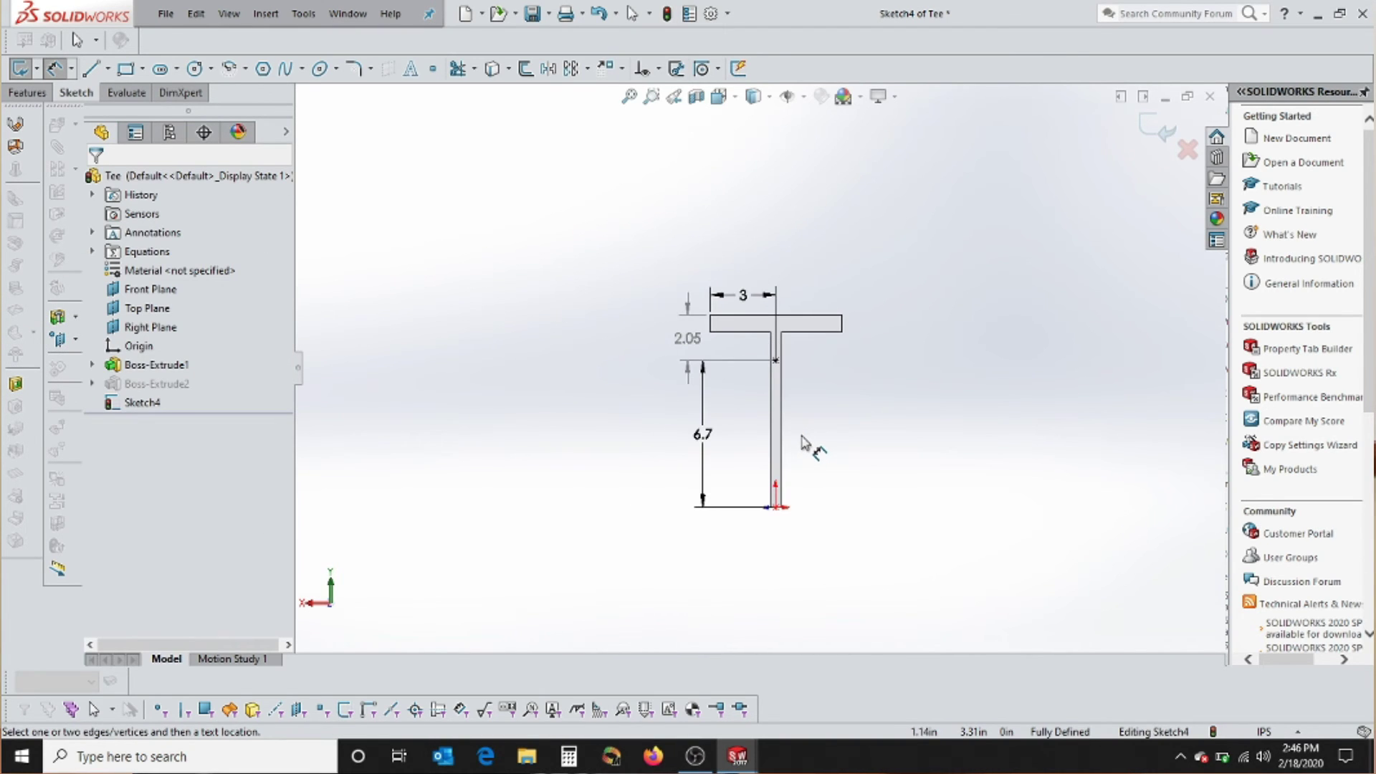
scroll(777, 509, "down", 4)
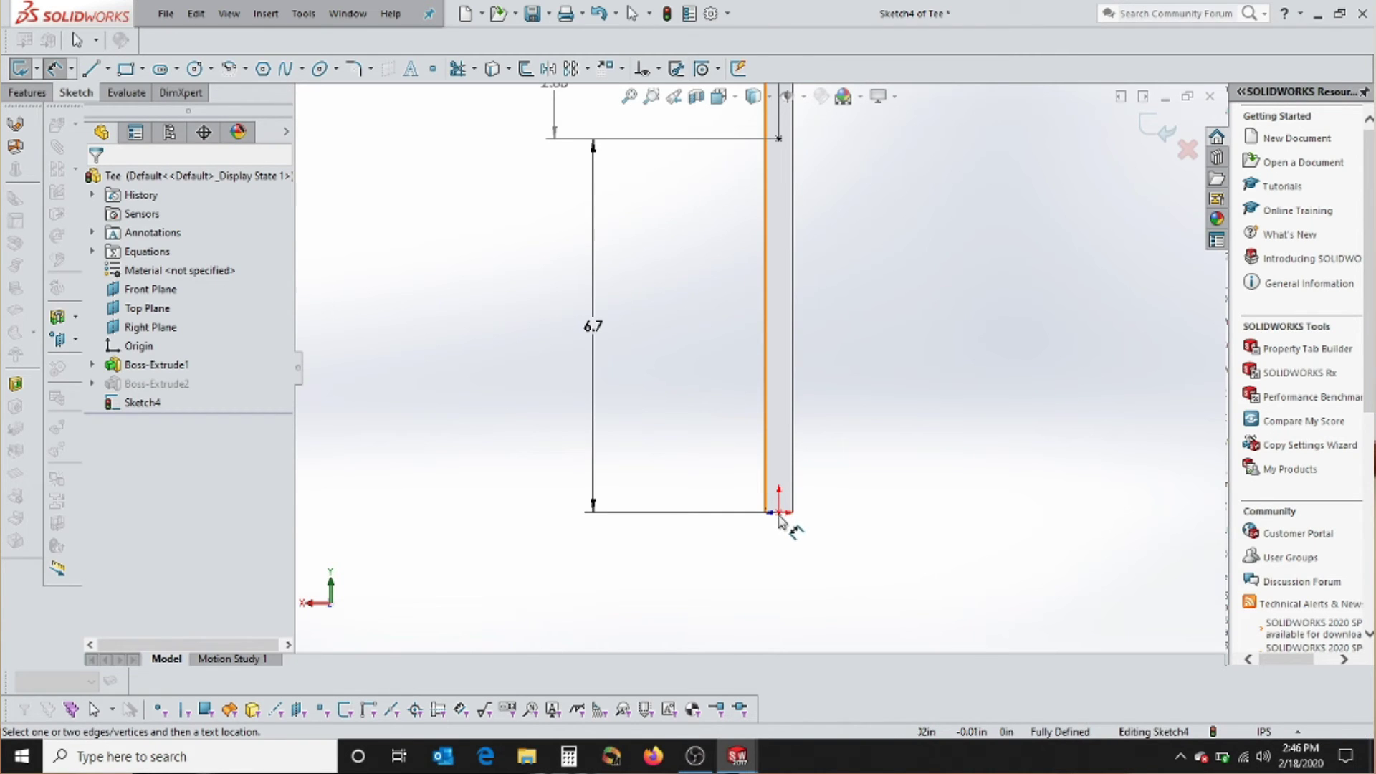
scroll(778, 523, "up", 3)
scroll(784, 240, "down", 2)
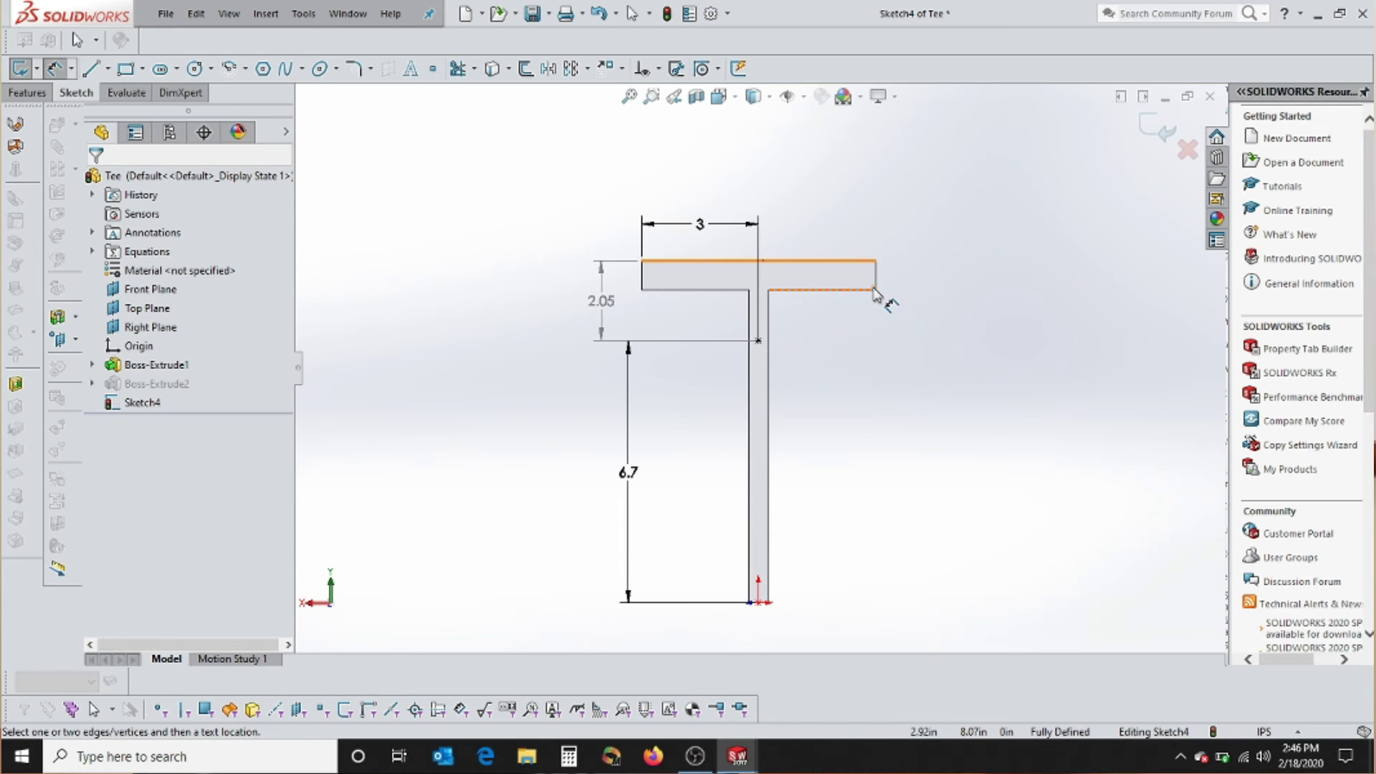
key("ctrl+z")
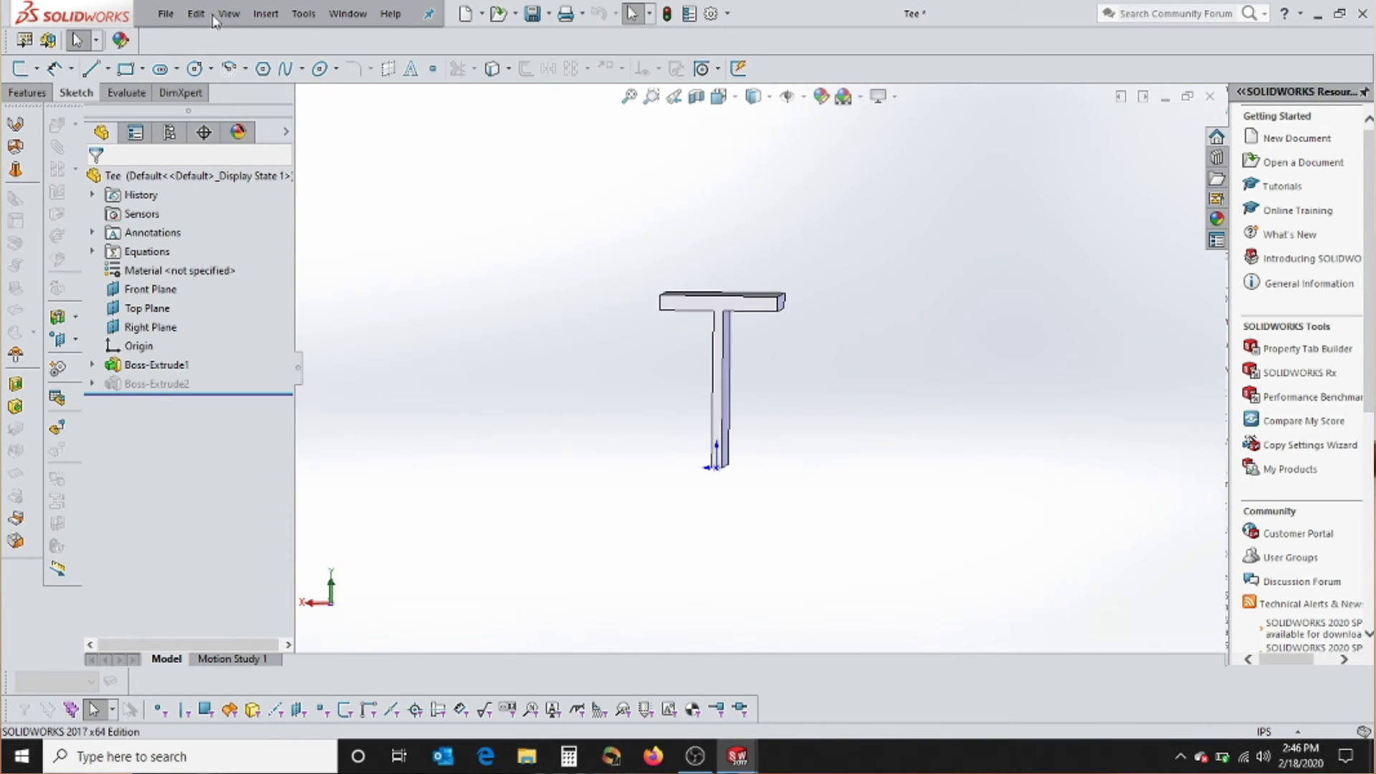
key("ctrl+7")
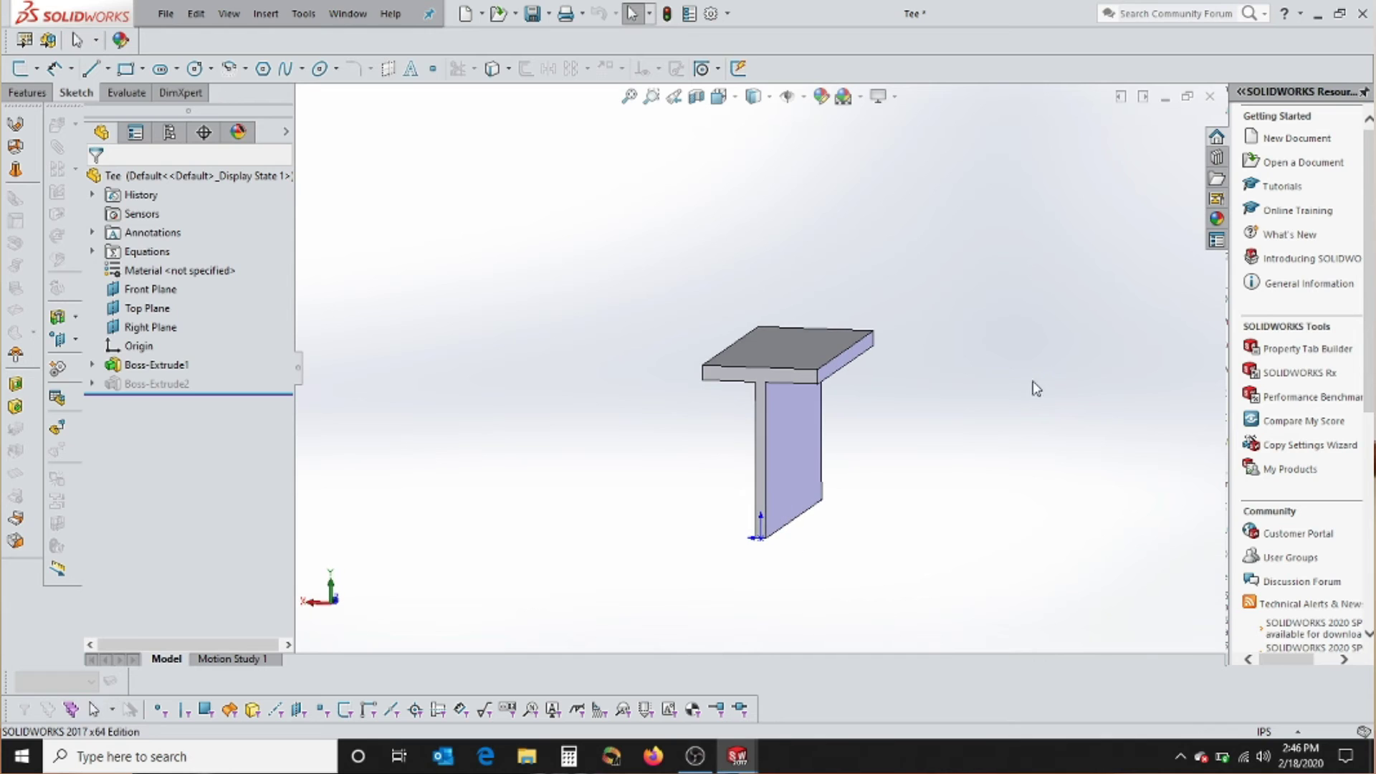
left_click(171, 132)
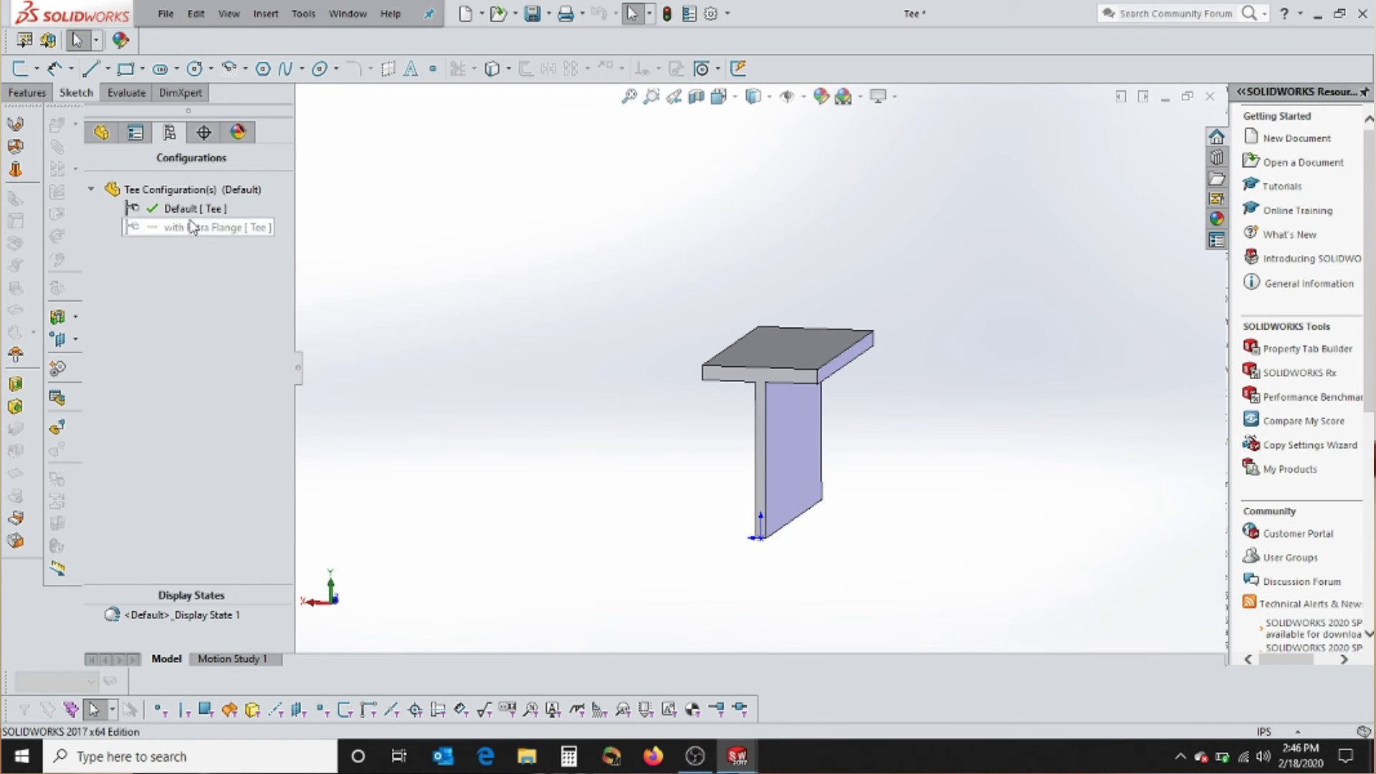
left_click(192, 227)
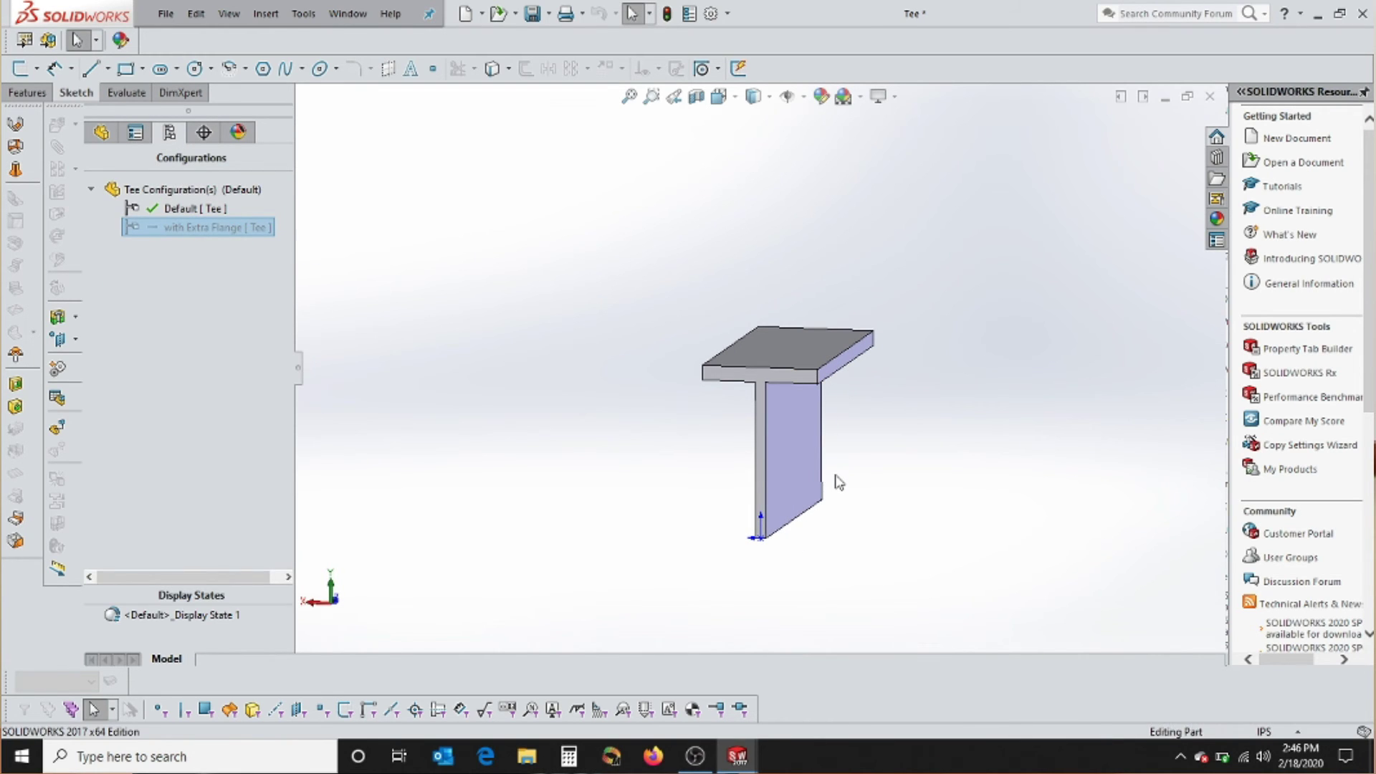
scroll(833, 479, "down", 2)
middle_click_drag(832, 482, 762, 559)
scroll(777, 435, "down", 3)
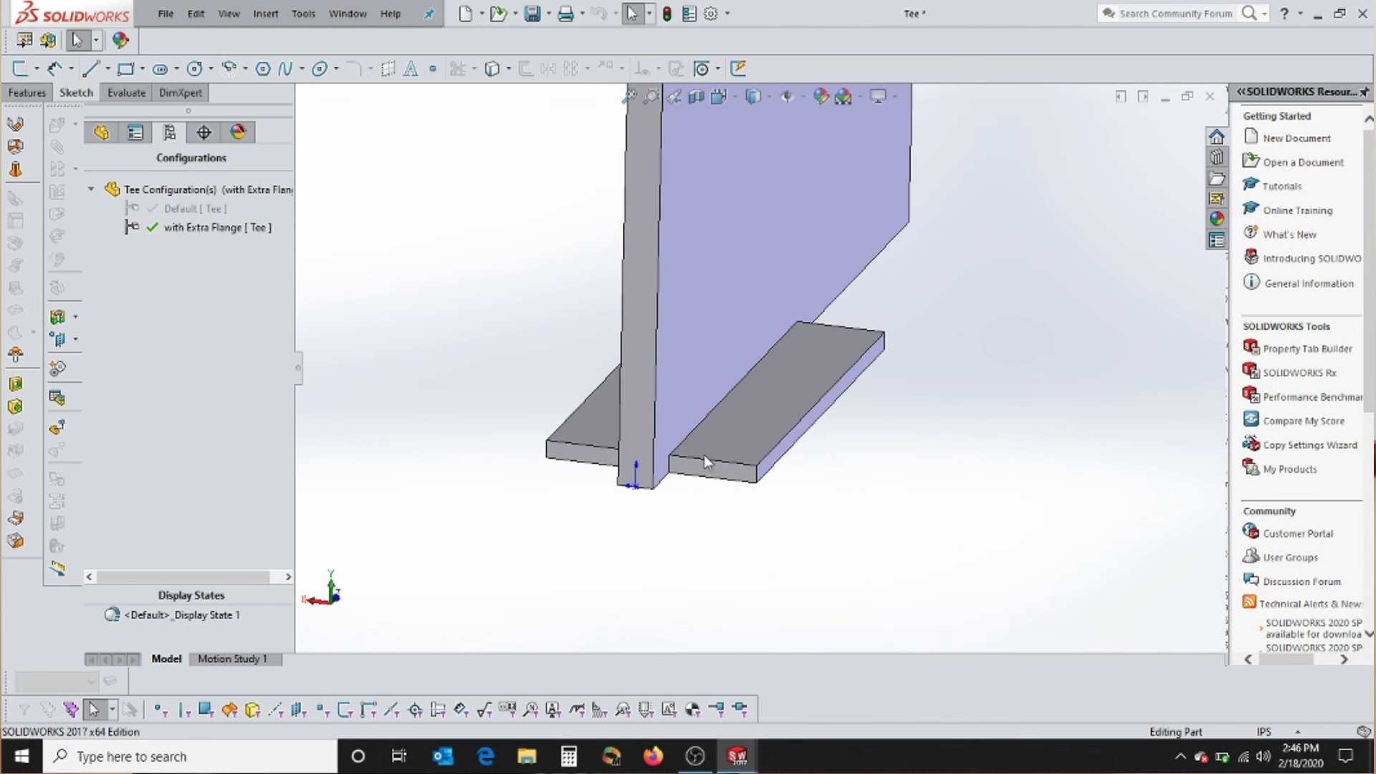
scroll(797, 334, "up", 2)
left_click(708, 309)
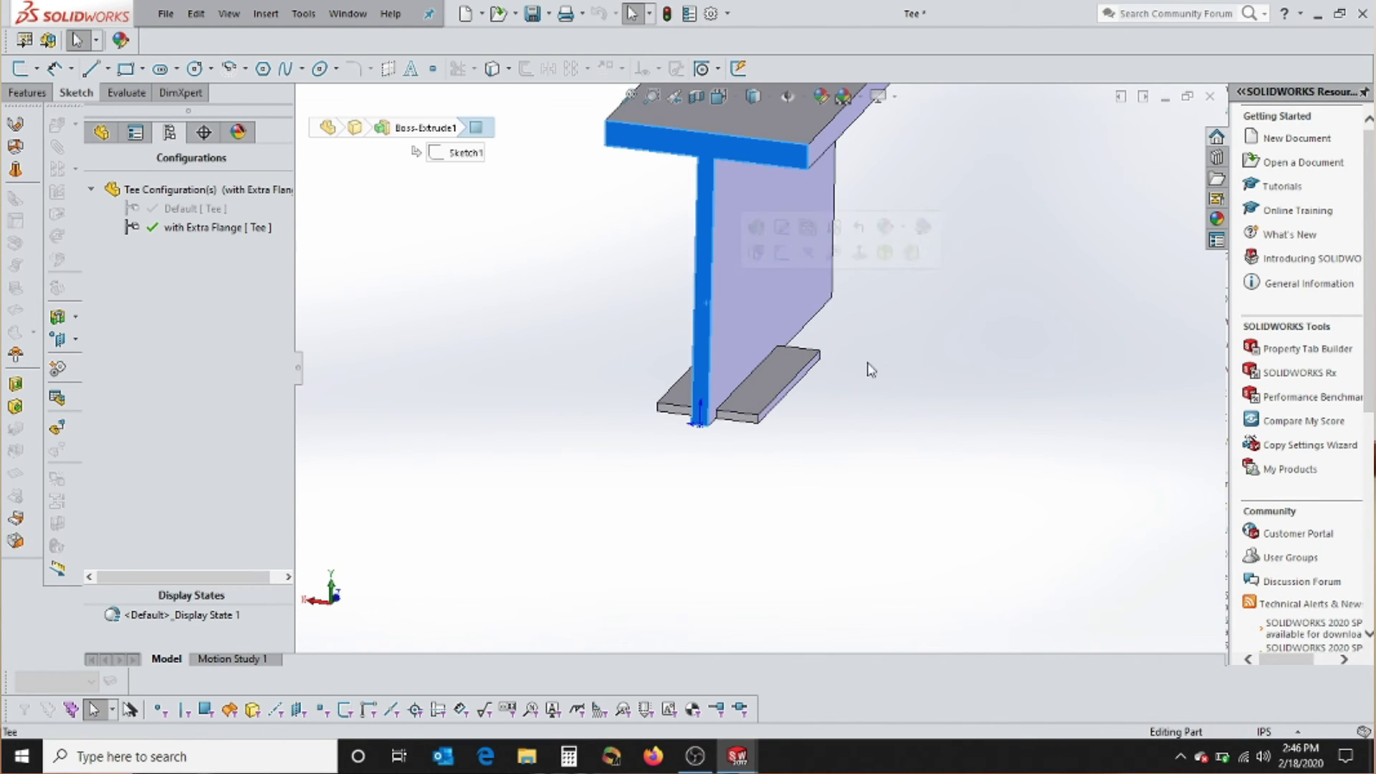
mouse_move(888, 372)
middle_mouse_down()
mouse_move(815, 257)
mouse_move(805, 205)
middle_mouse_up()
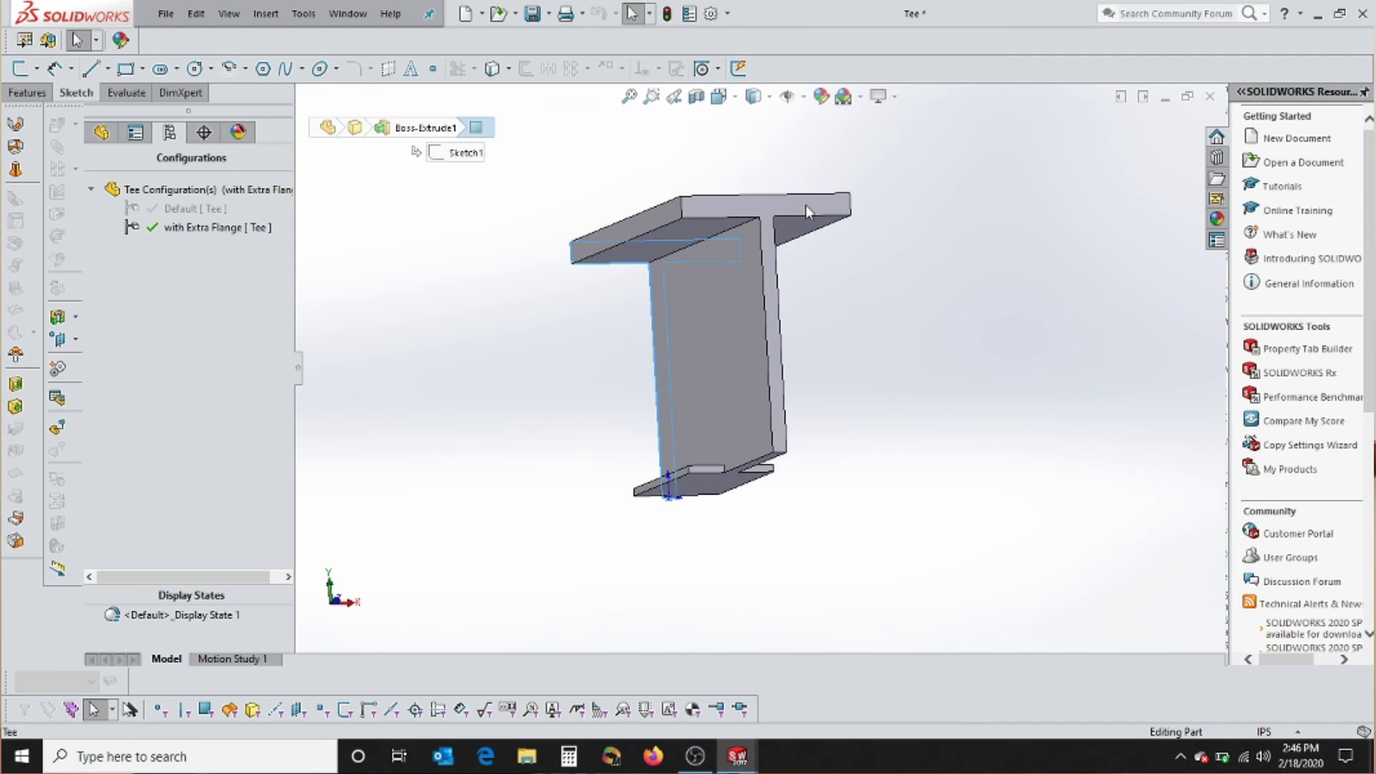
left_click(802, 207)
scroll(796, 395, "down", 4)
middle_click_drag(789, 402, 952, 347)
scroll(720, 419, "down", 2)
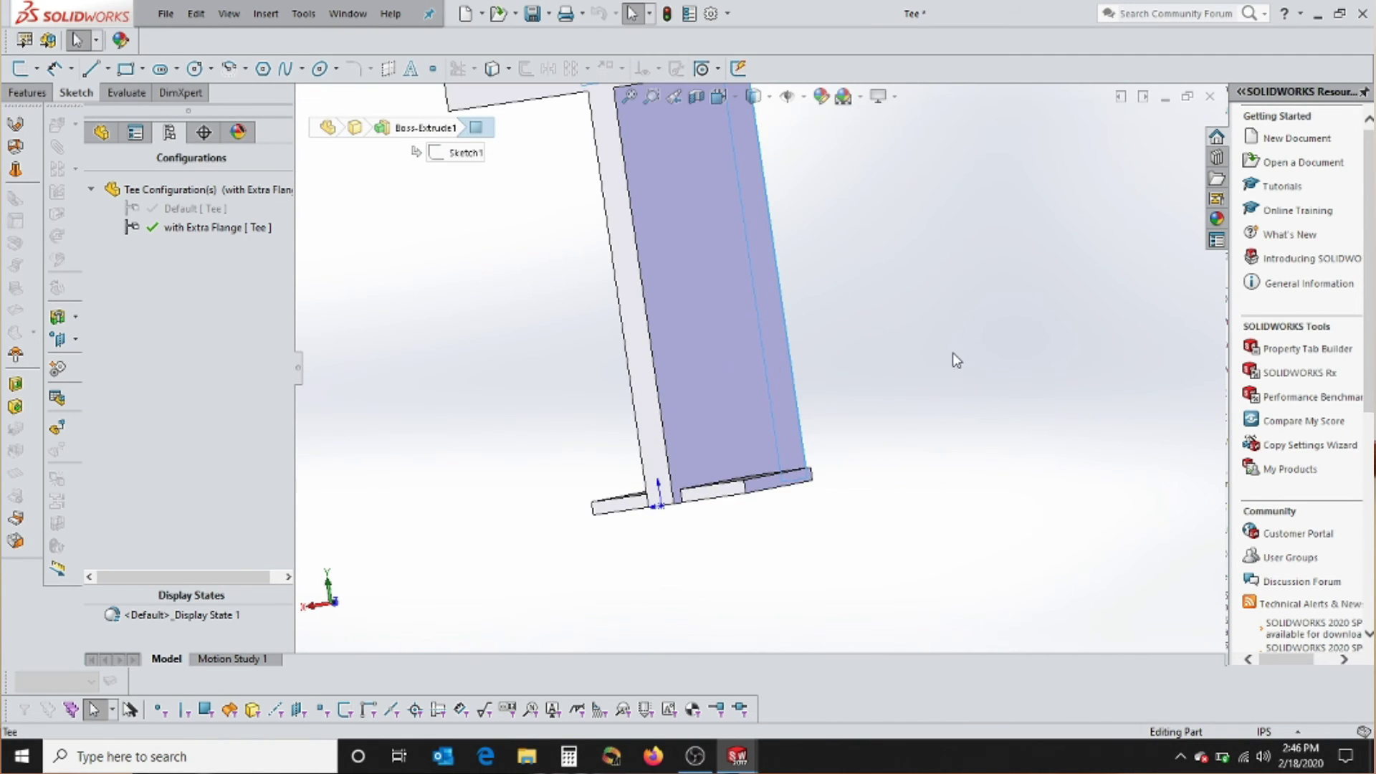
scroll(894, 450, "up", 3)
middle_click_drag(820, 387, 668, 326)
left_click(734, 195)
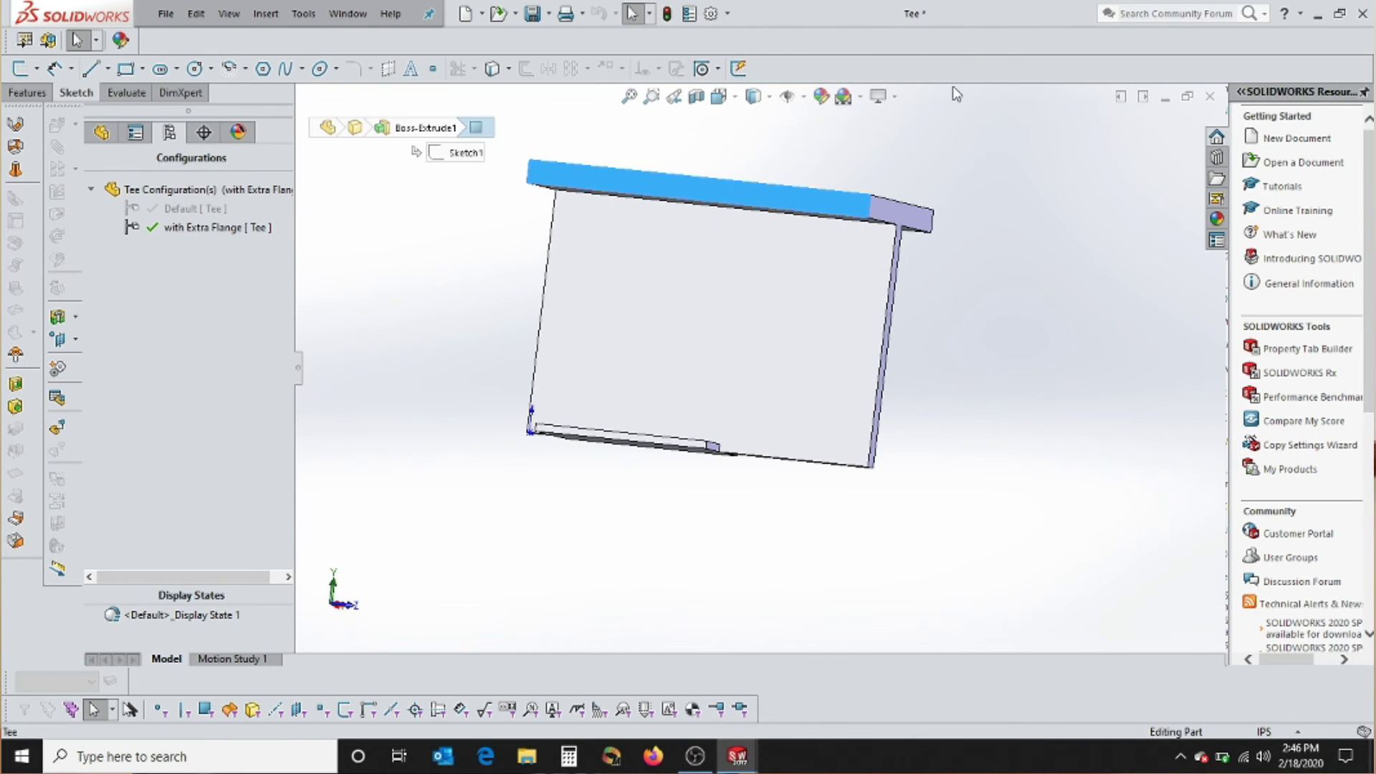
left_click(126, 68)
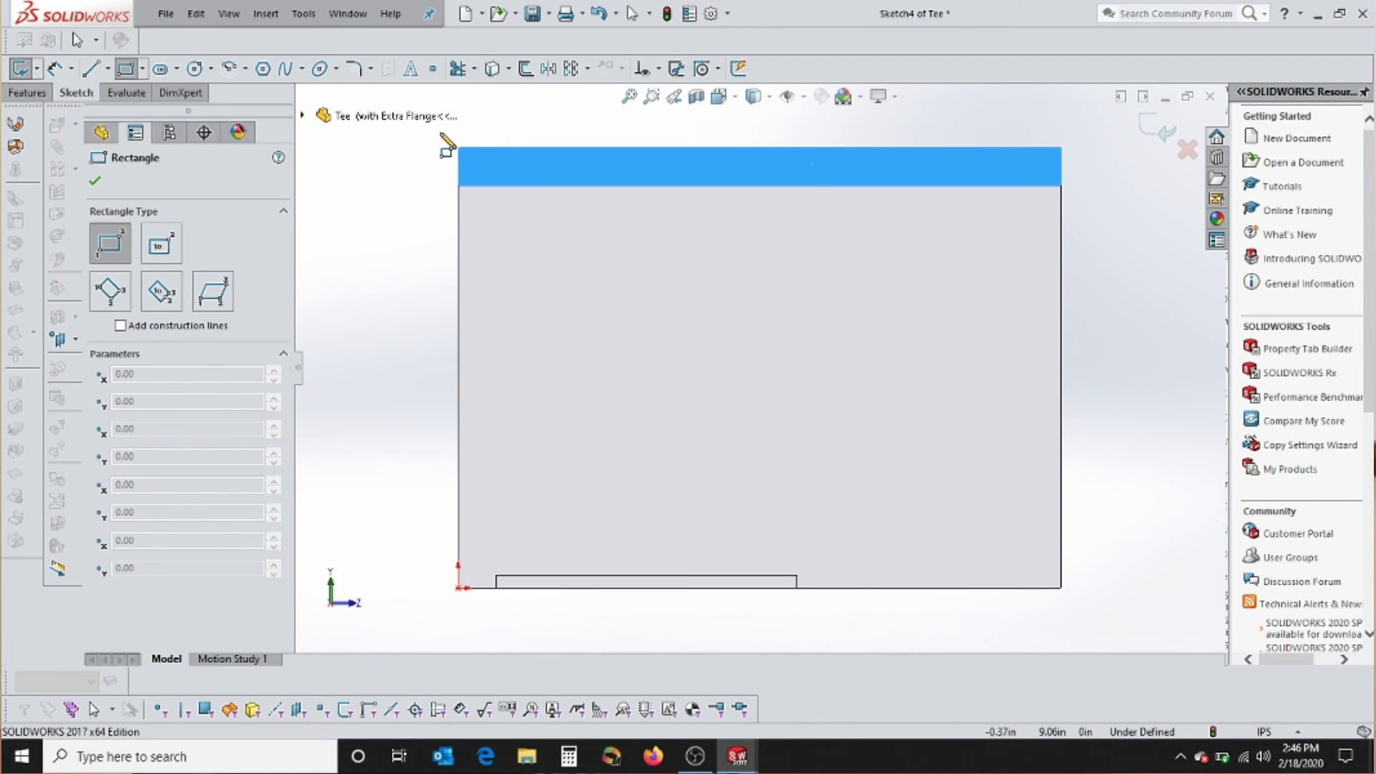
Step: Draw a rectangle over the outline's left portion and extrude-cut it Through All
mouse_move(440, 132)
left_mouse_down()
mouse_move(749, 550)
mouse_move(691, 640)
mouse_move(687, 615)
left_mouse_up()
scroll(823, 516, "up", 4)
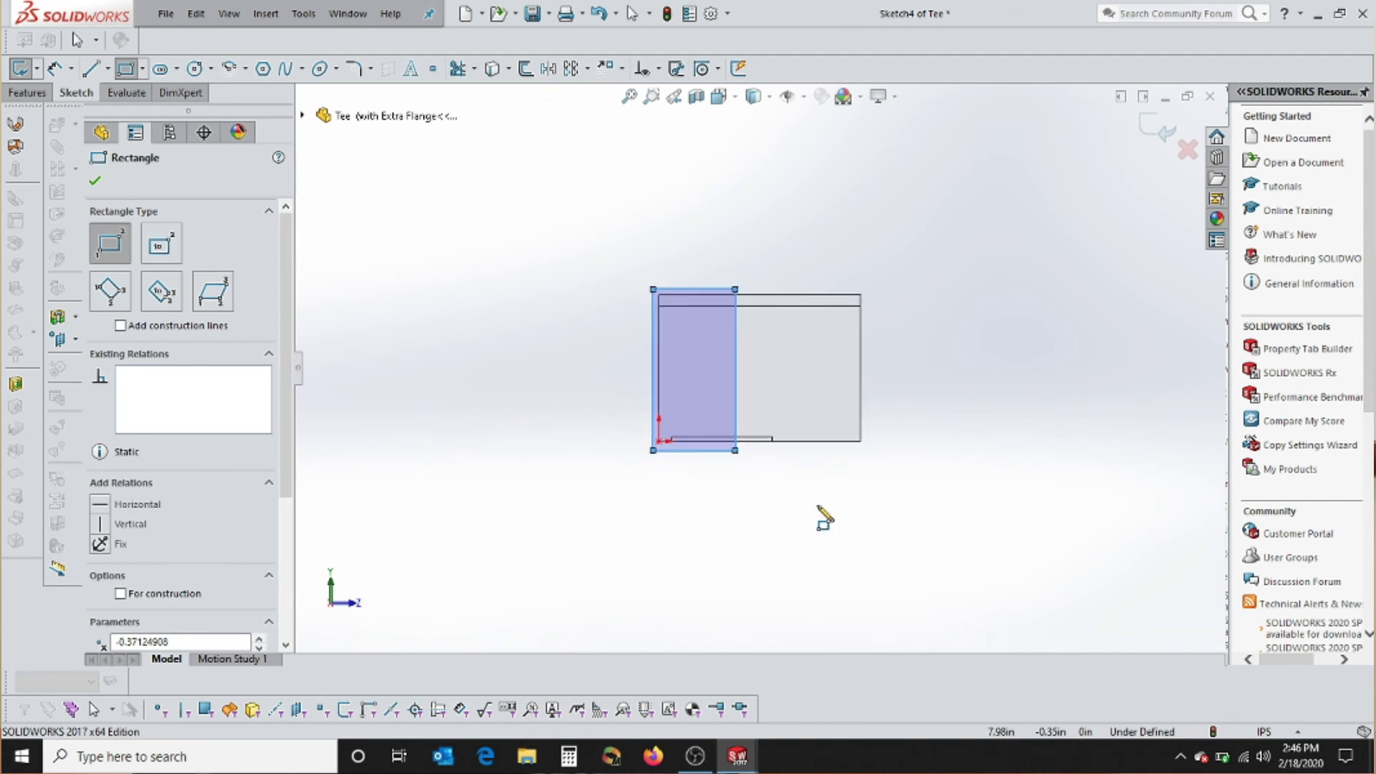
left_click(29, 93)
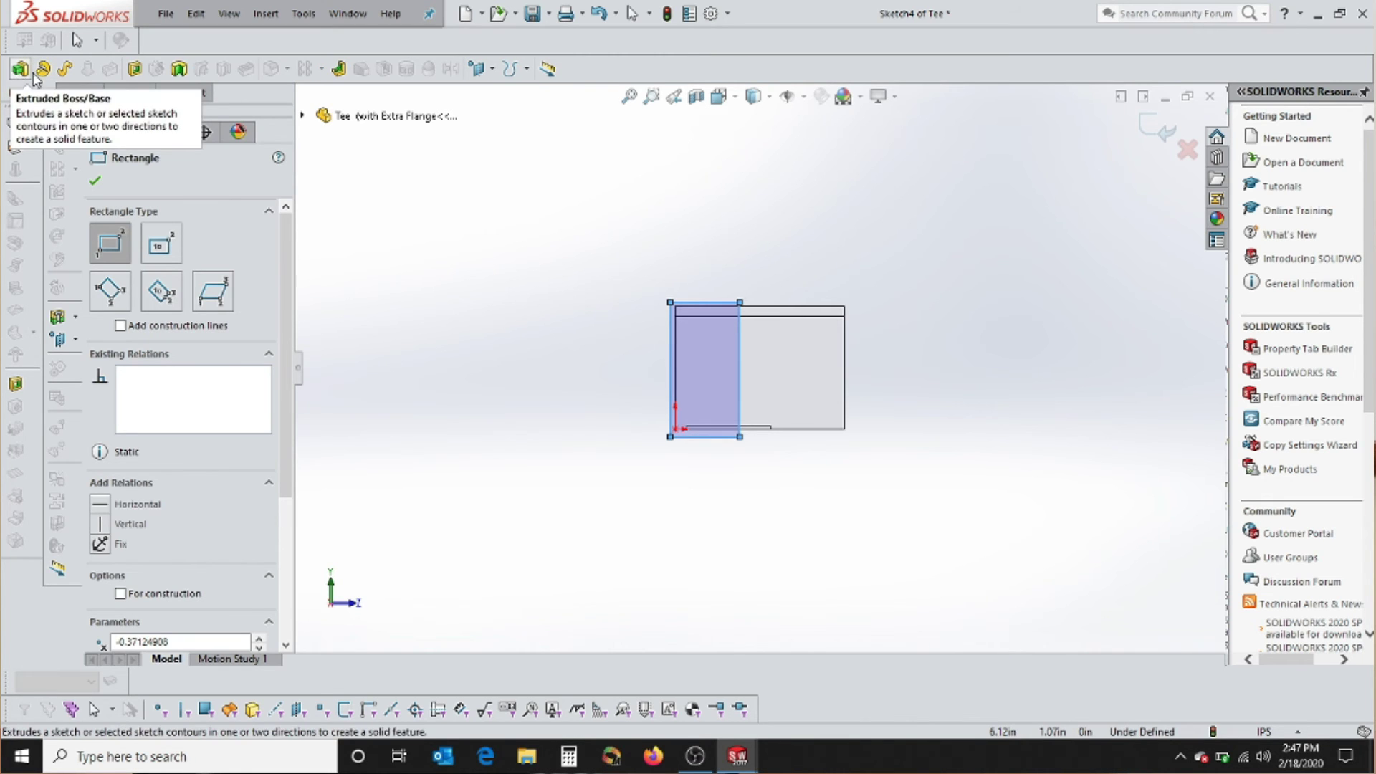
left_click(134, 68)
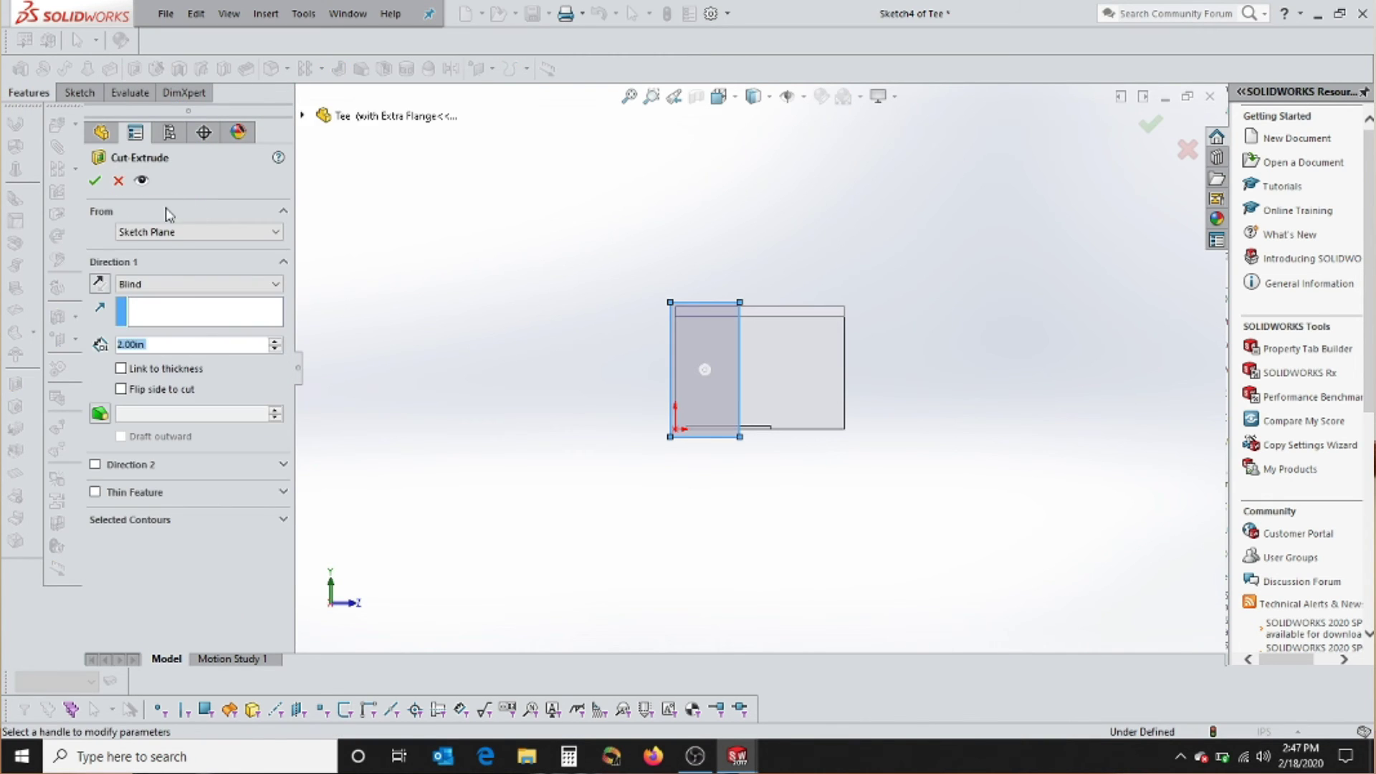
left_click(163, 284)
left_click(154, 310)
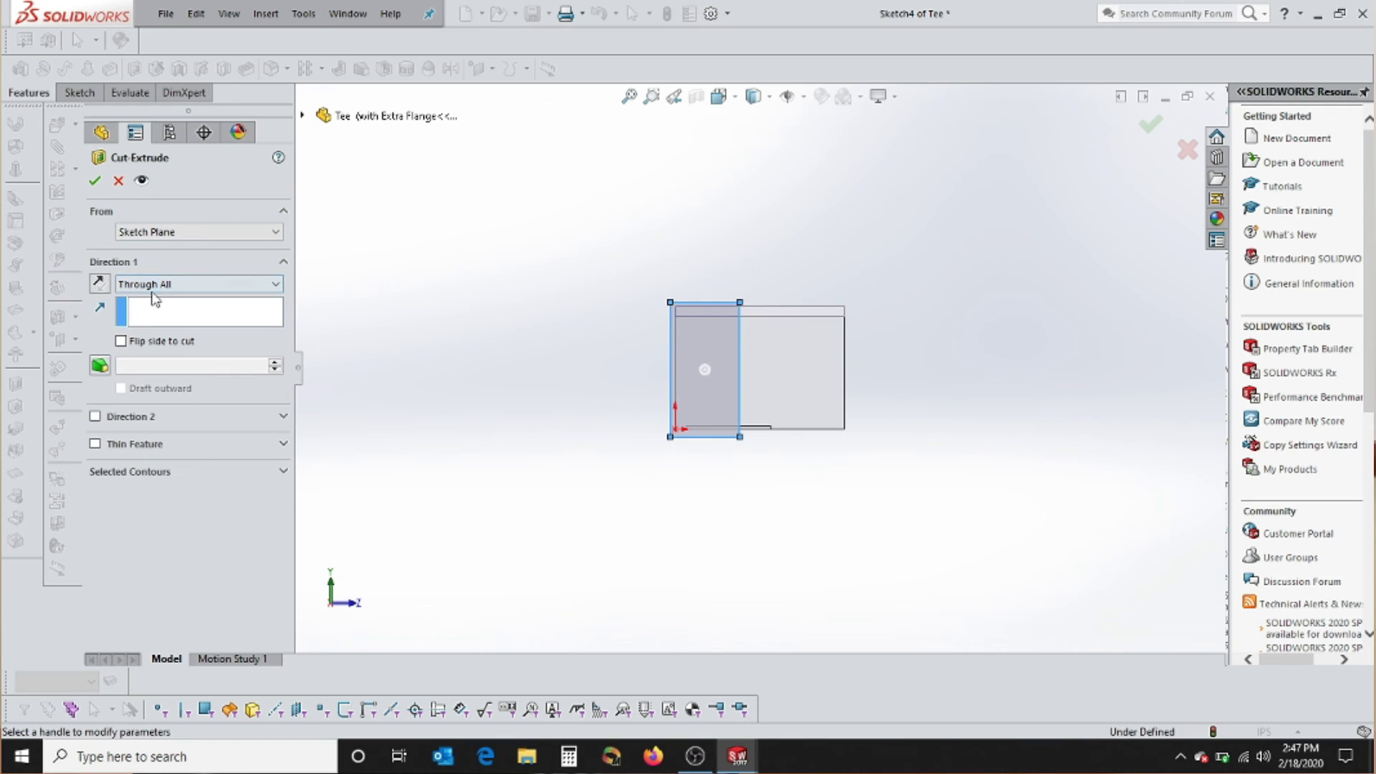
left_click(94, 180)
Step: Orbit to show the trimmed T and select its front face
middle_click_drag(815, 363, 727, 349)
scroll(701, 301, "down", 3)
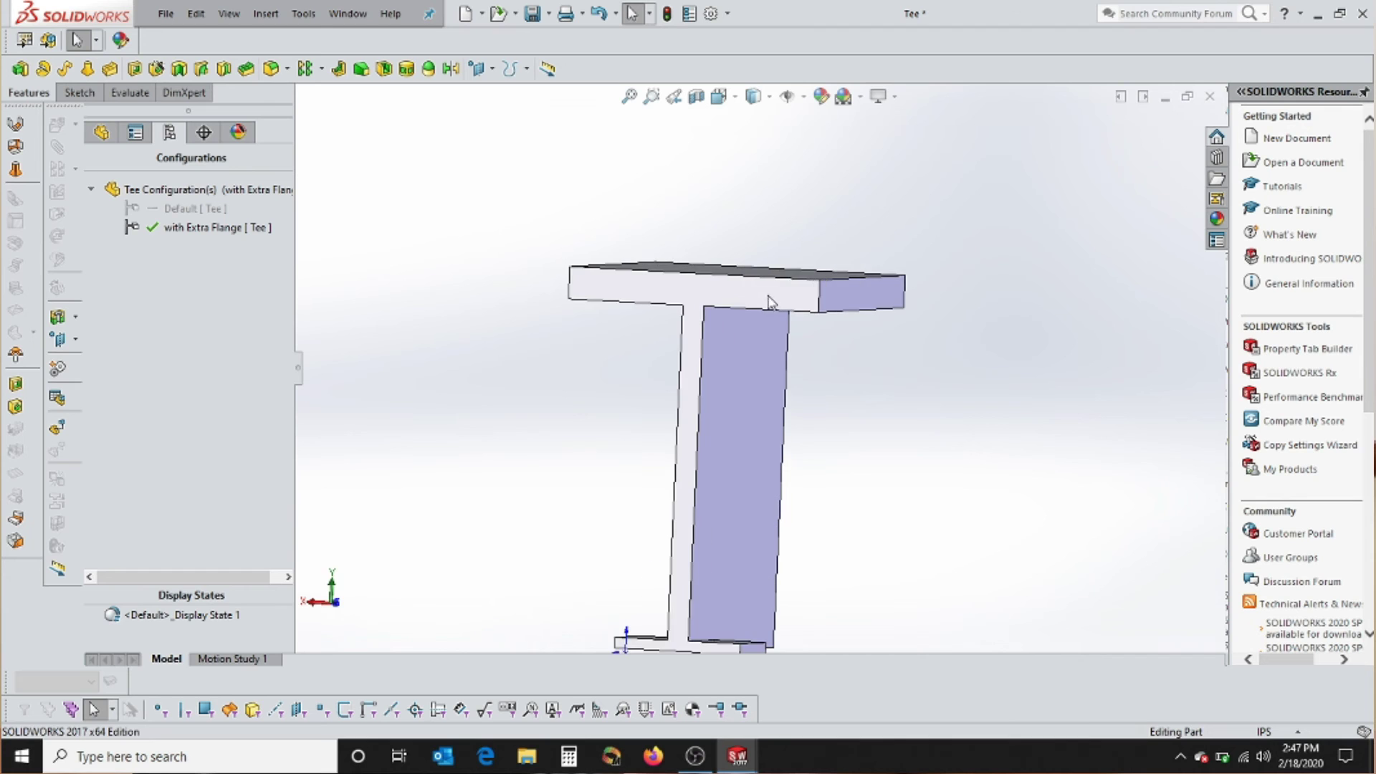
left_click(767, 295)
scroll(803, 421, "up", 2)
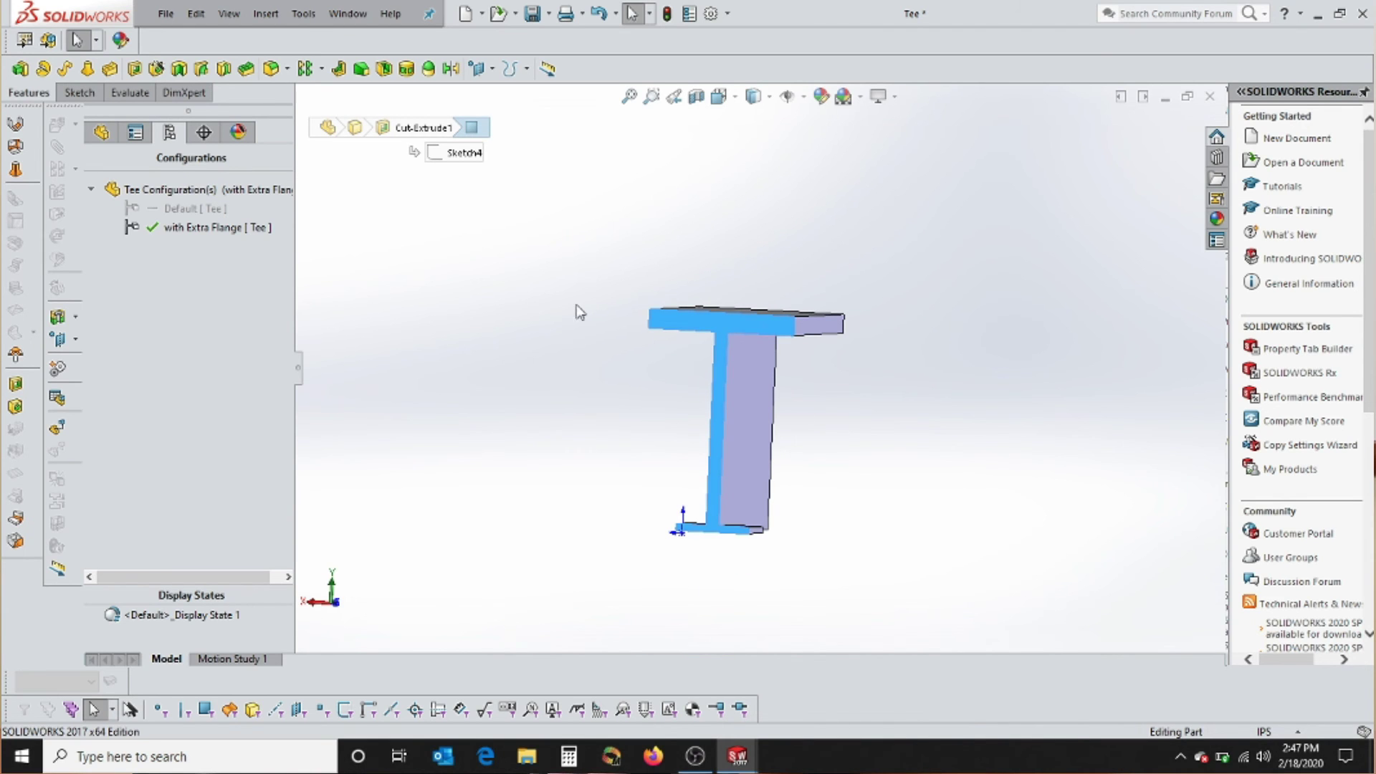
scroll(762, 345, "down", 1)
scroll(763, 345, "down", 1)
scroll(721, 503, "down", 1)
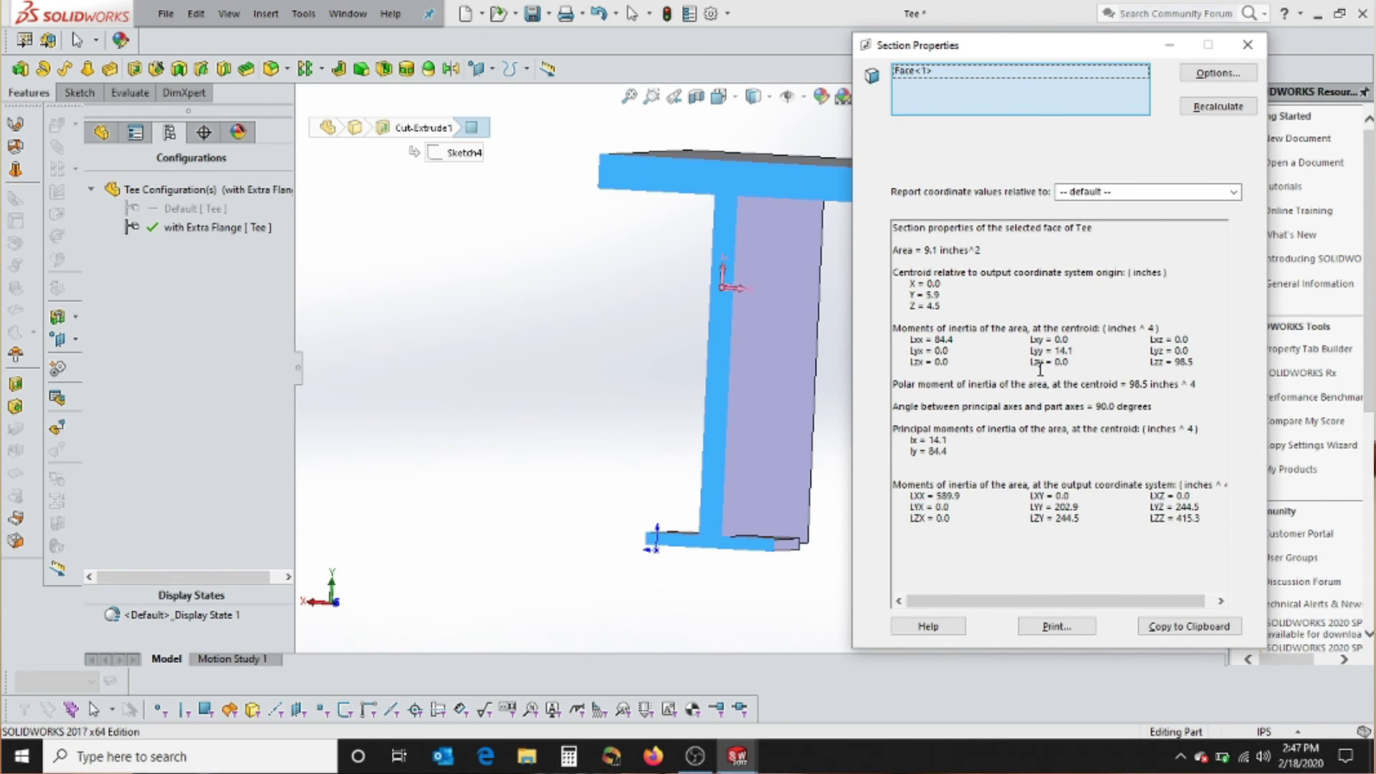
left_click_drag(936, 341, 958, 343)
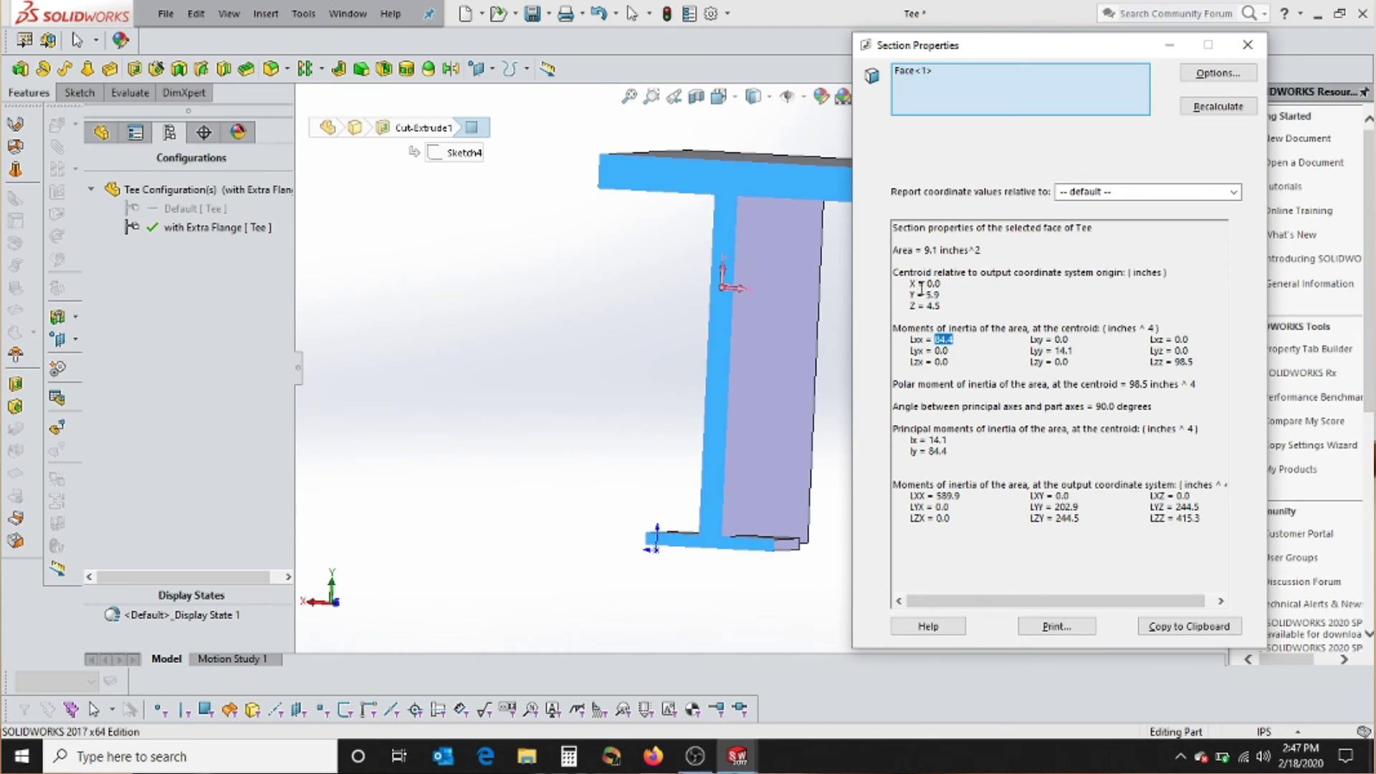
mouse_move(926, 294)
left_mouse_down()
mouse_move(896, 294)
mouse_move(941, 294)
left_mouse_up()
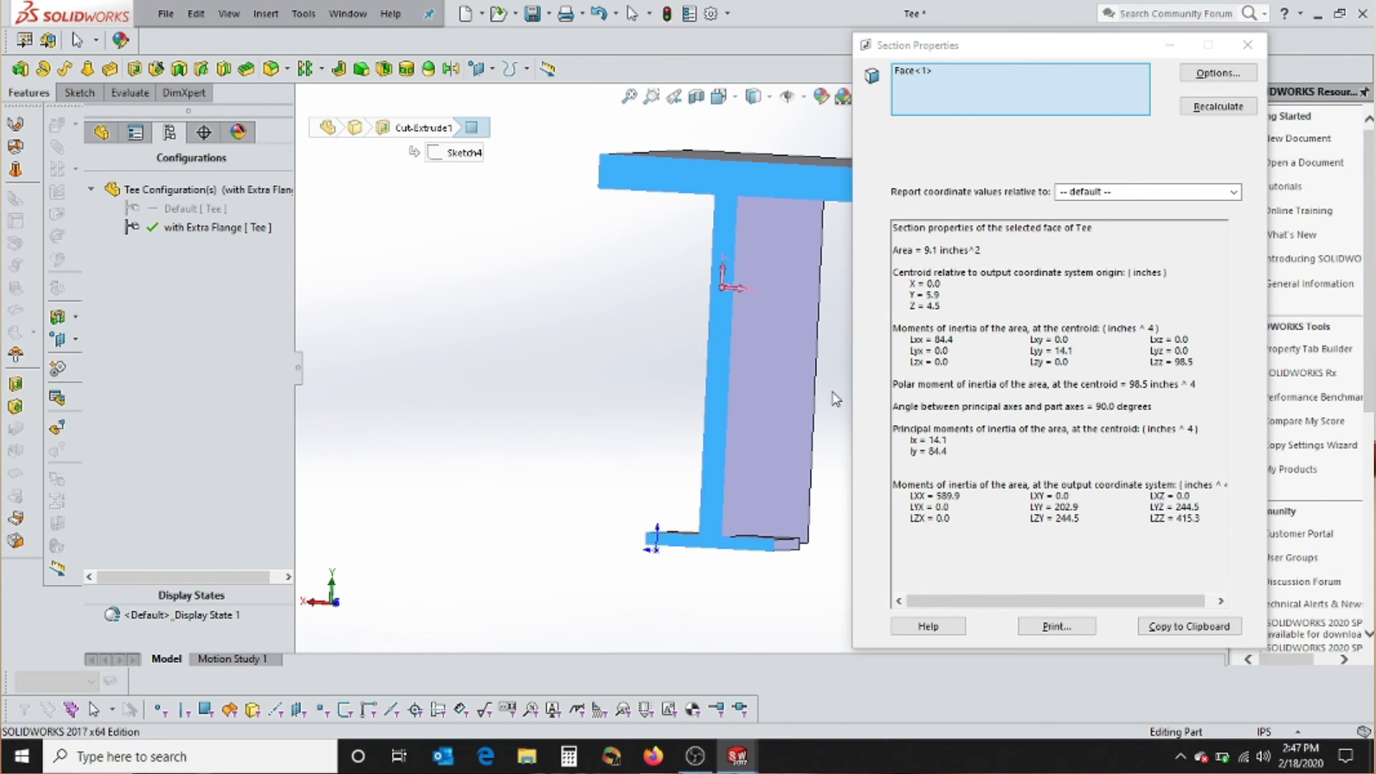
left_click(1248, 44)
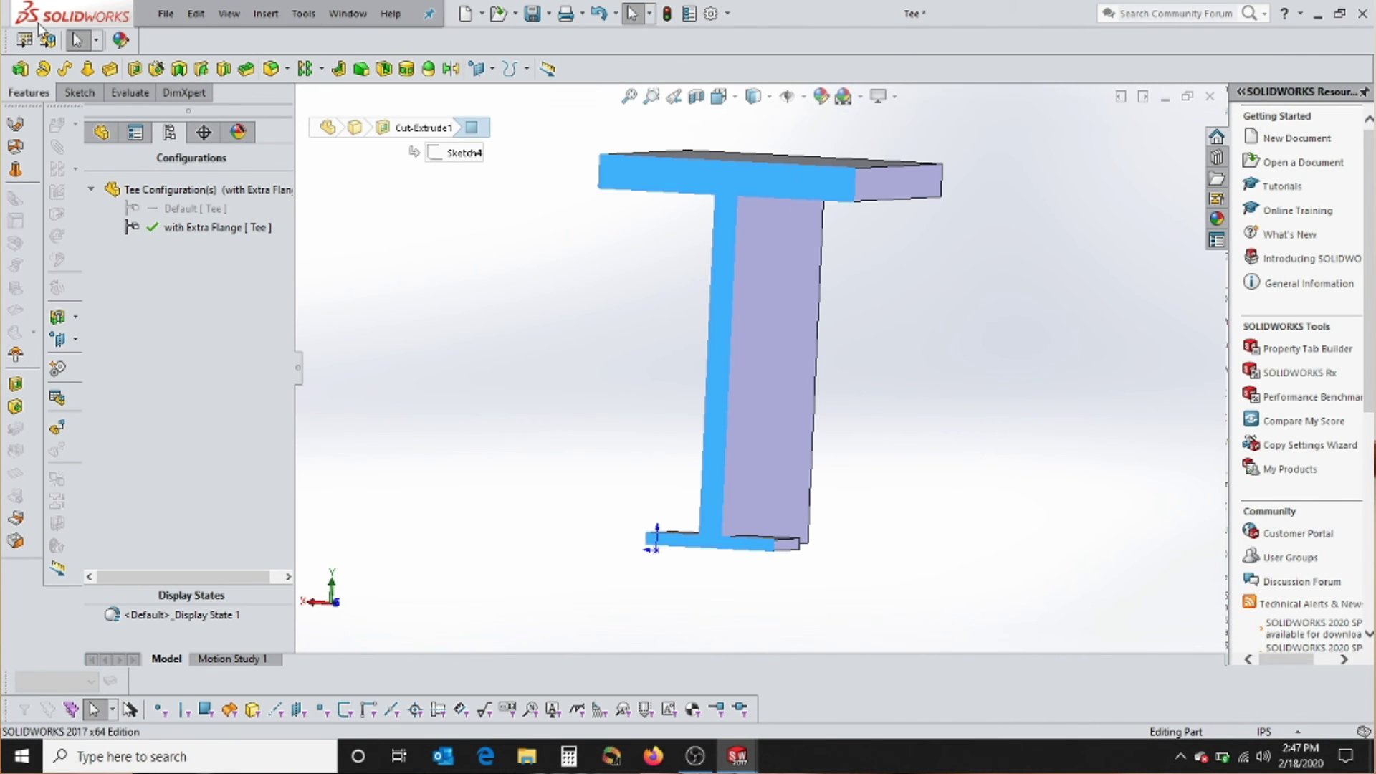
left_click(66, 92)
Step: Start a sketch on the T face and place a point on the web
left_click(20, 68)
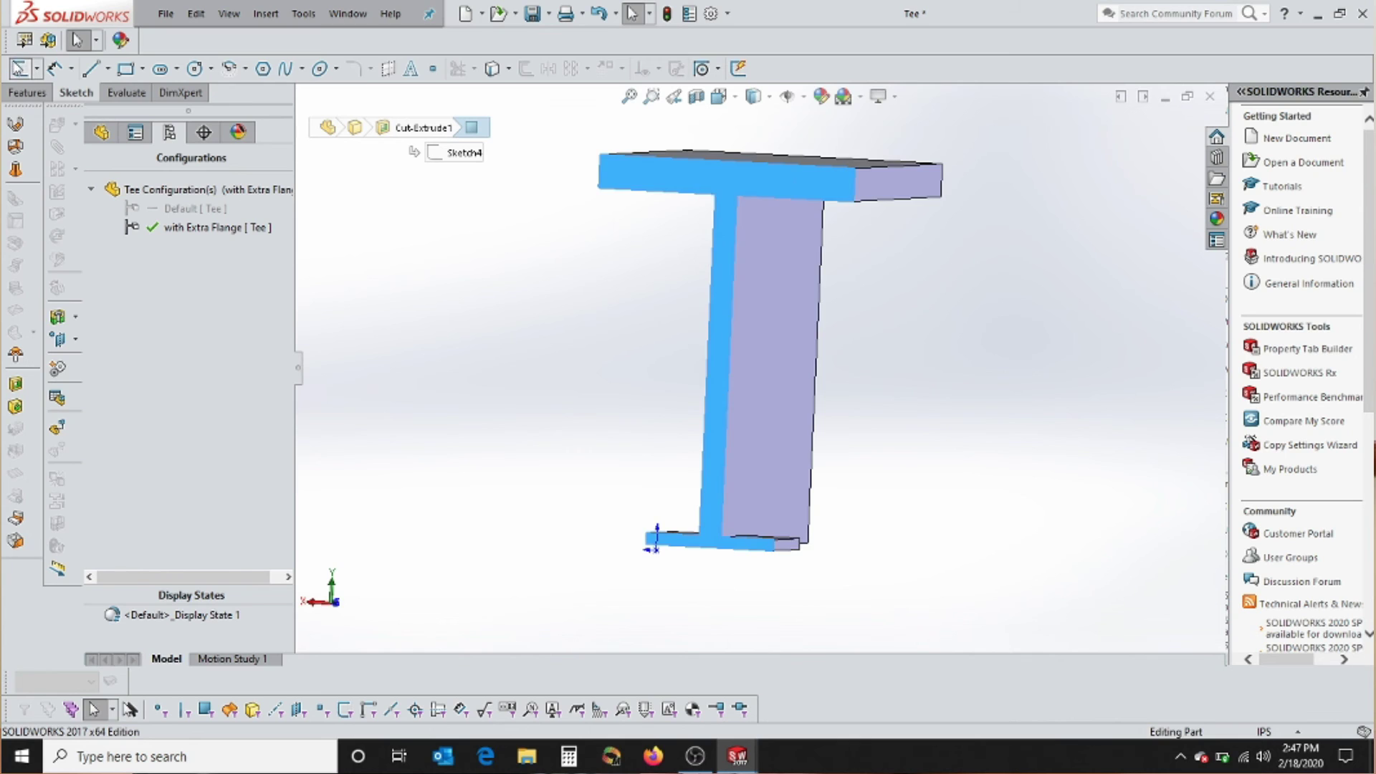
left_click(433, 68)
left_click(761, 380)
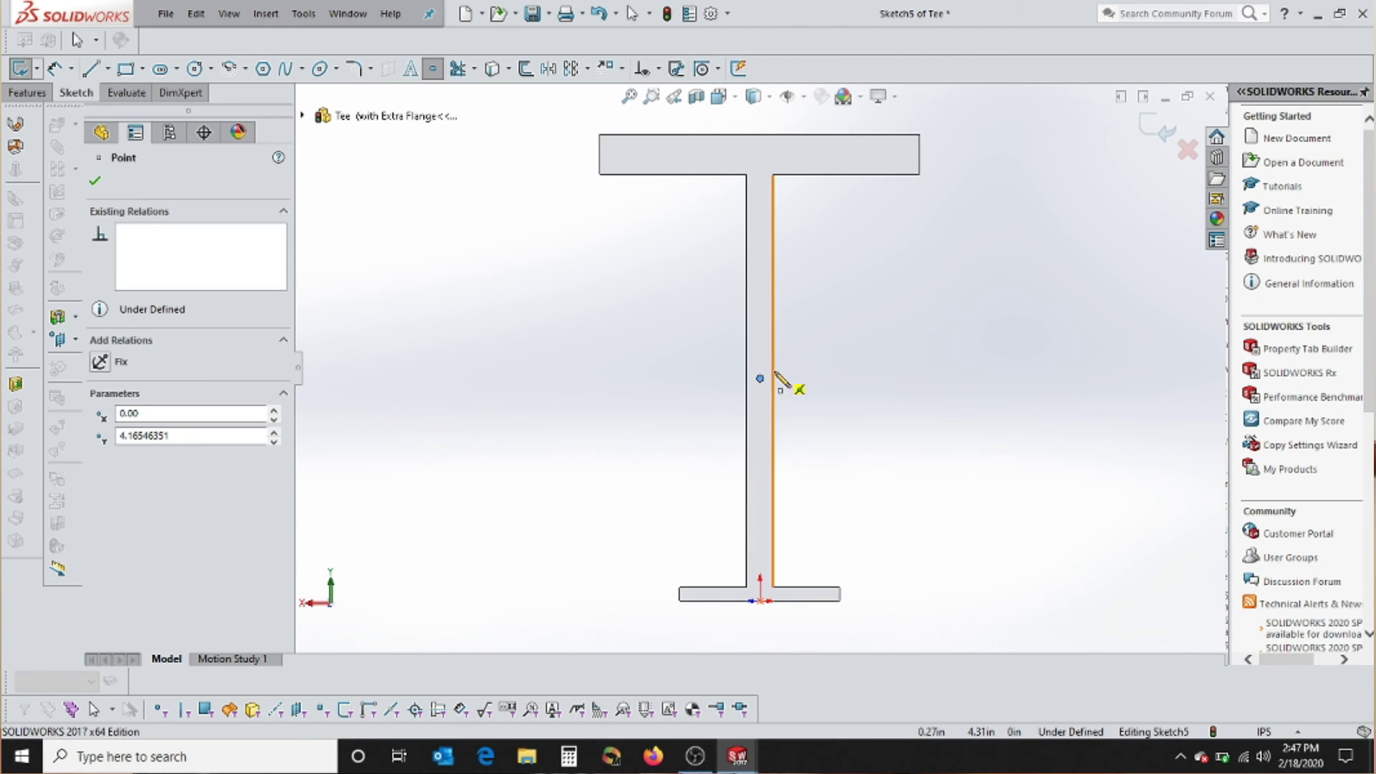
Step: Dimension the point 5.9 in above the bottom flange edge
key("d")
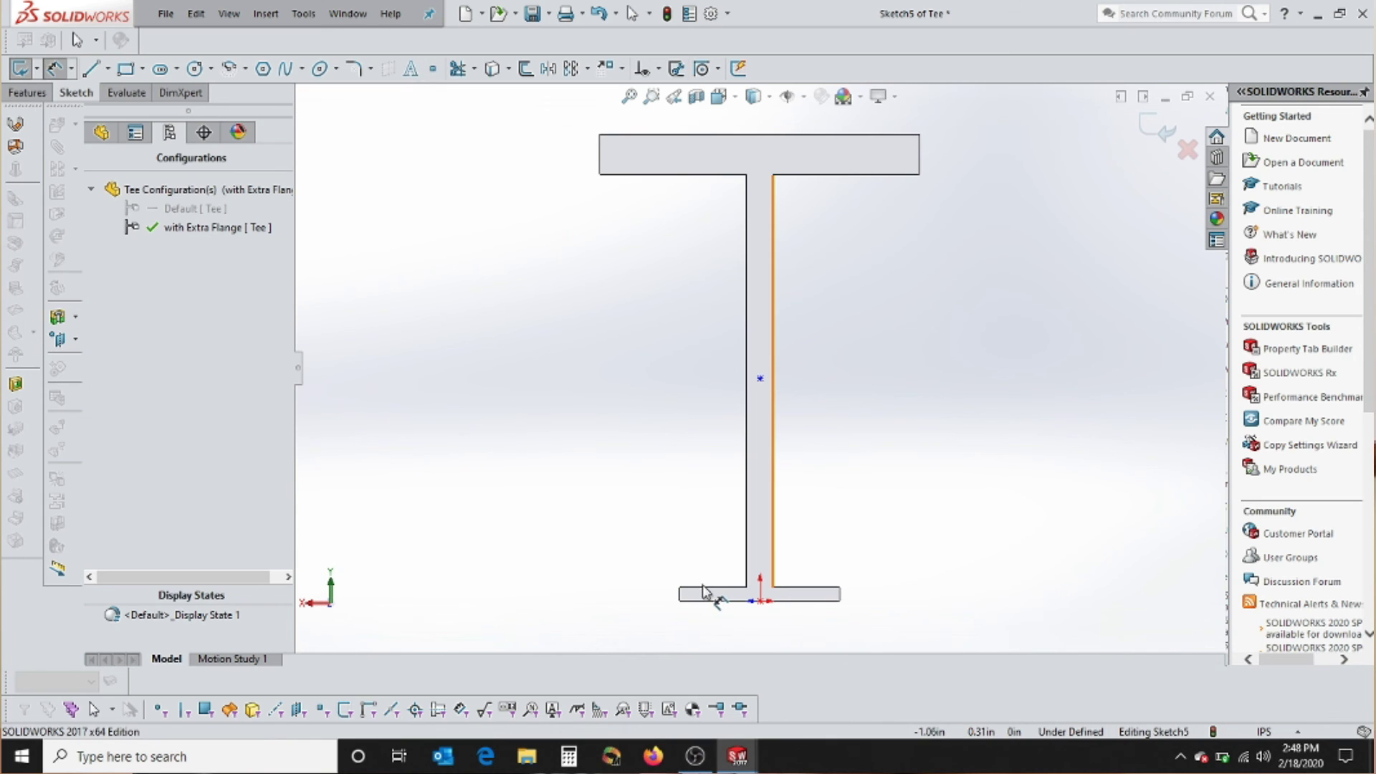
left_click(701, 600)
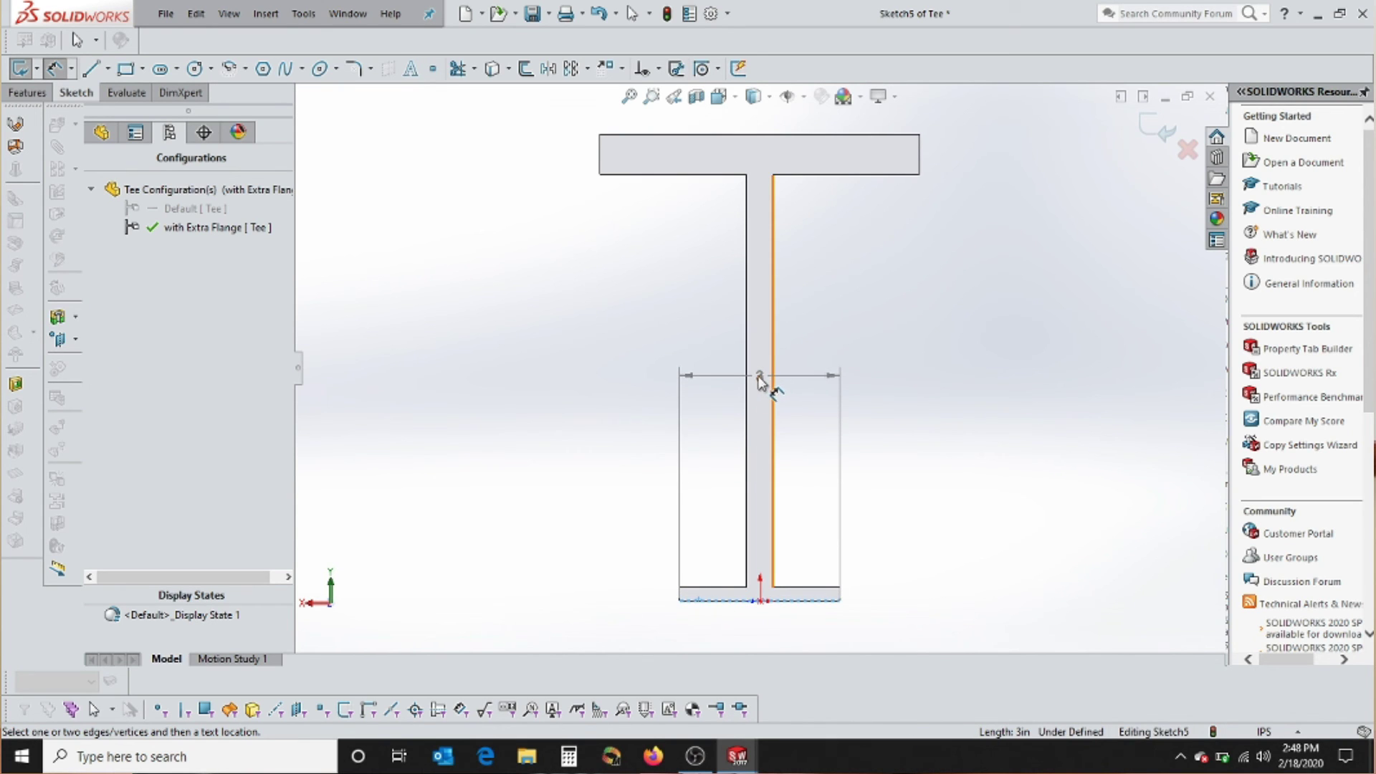
left_click(761, 380)
left_click(615, 404)
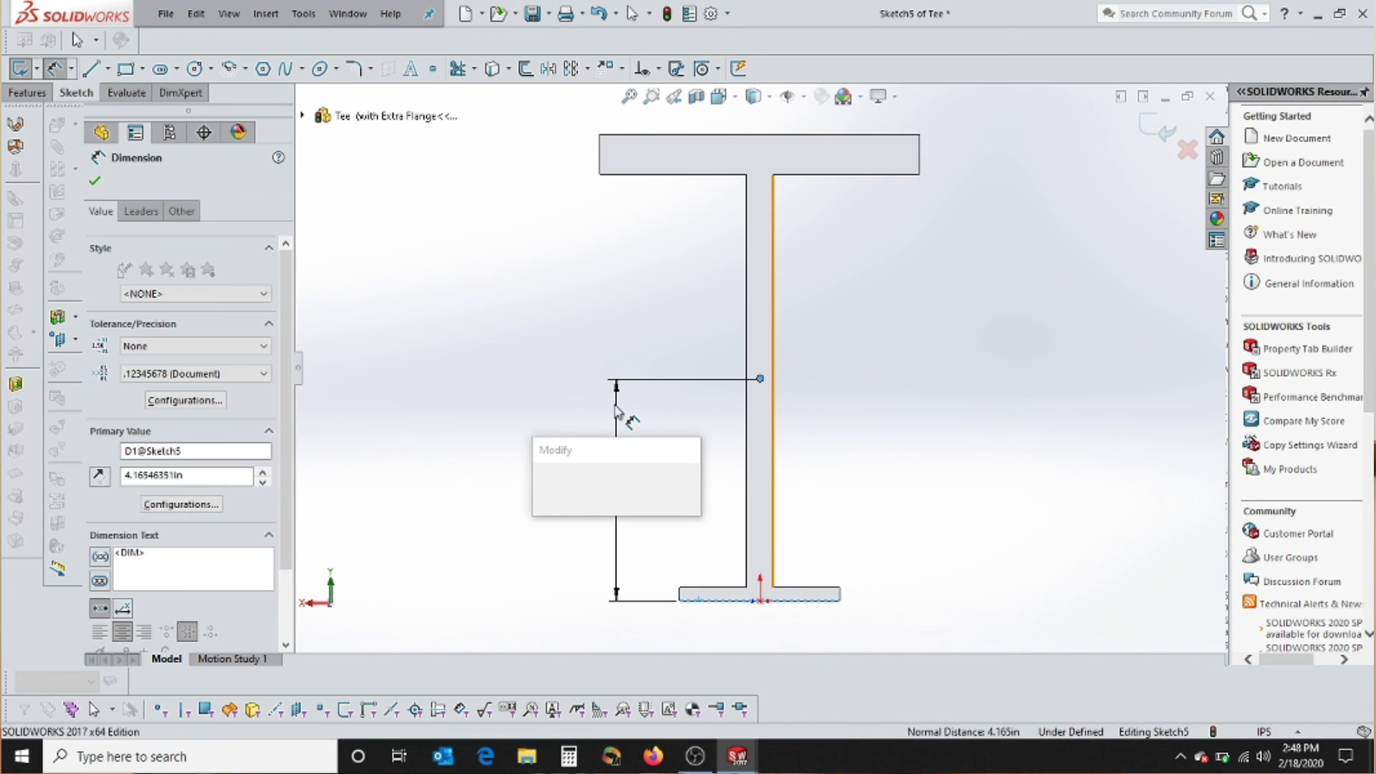
key("Return")
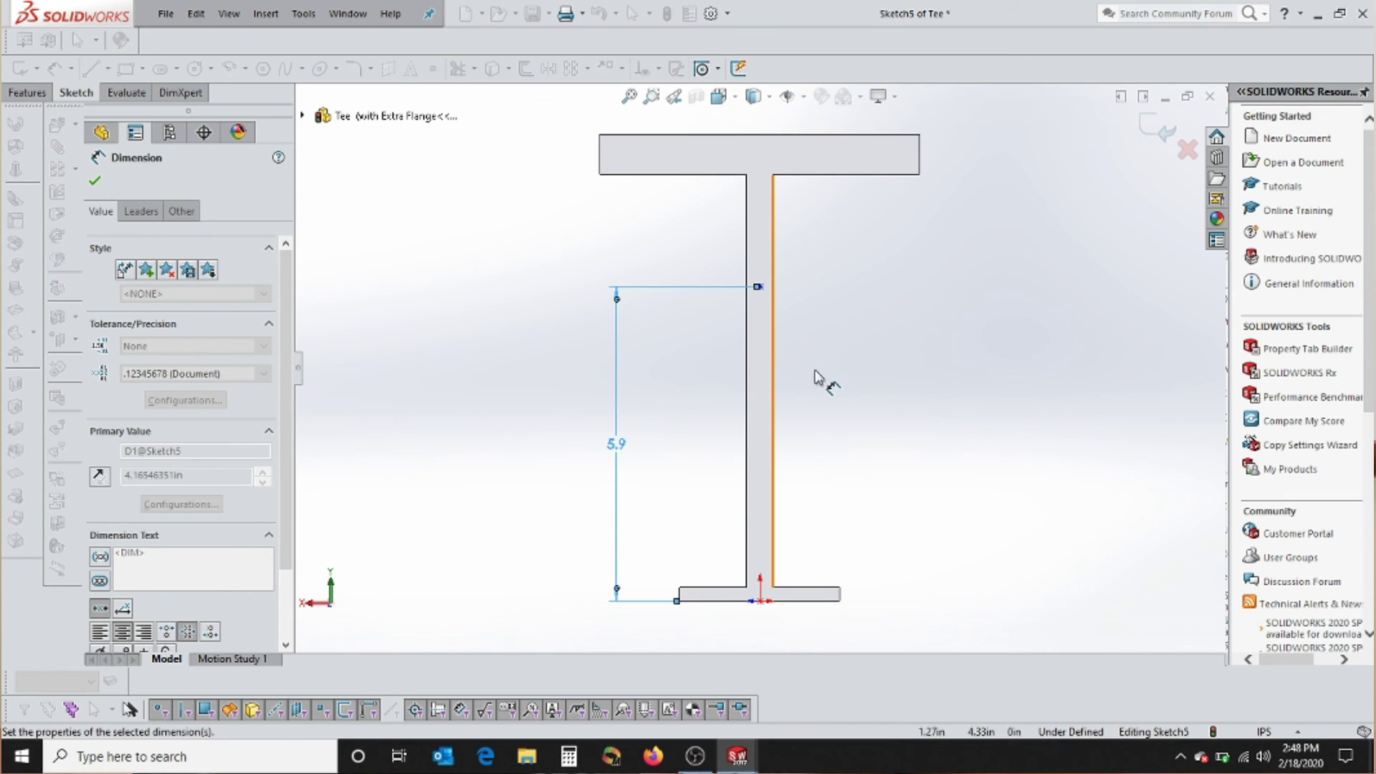
Step: Add a driven 2.85 in dimension from the top flange edge to the point
left_click(761, 288)
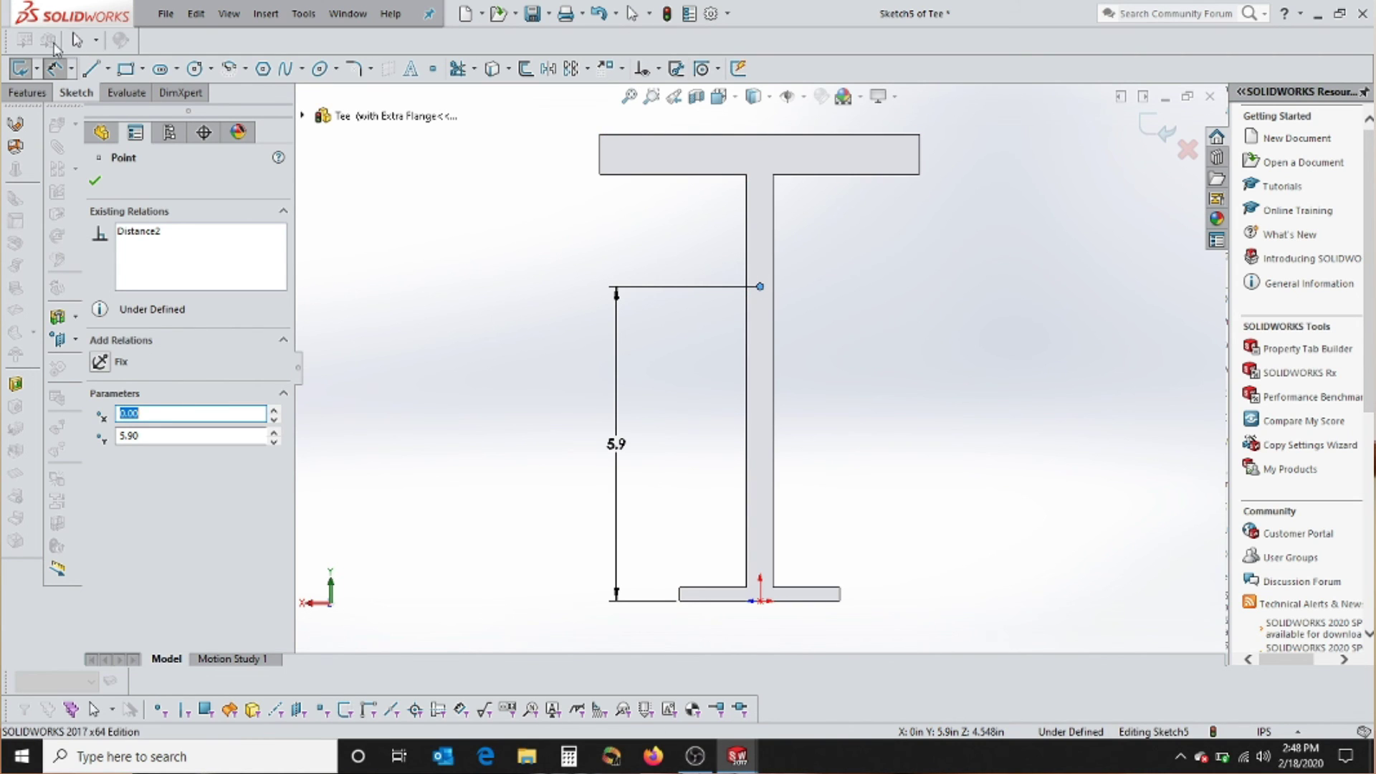
left_click(723, 136)
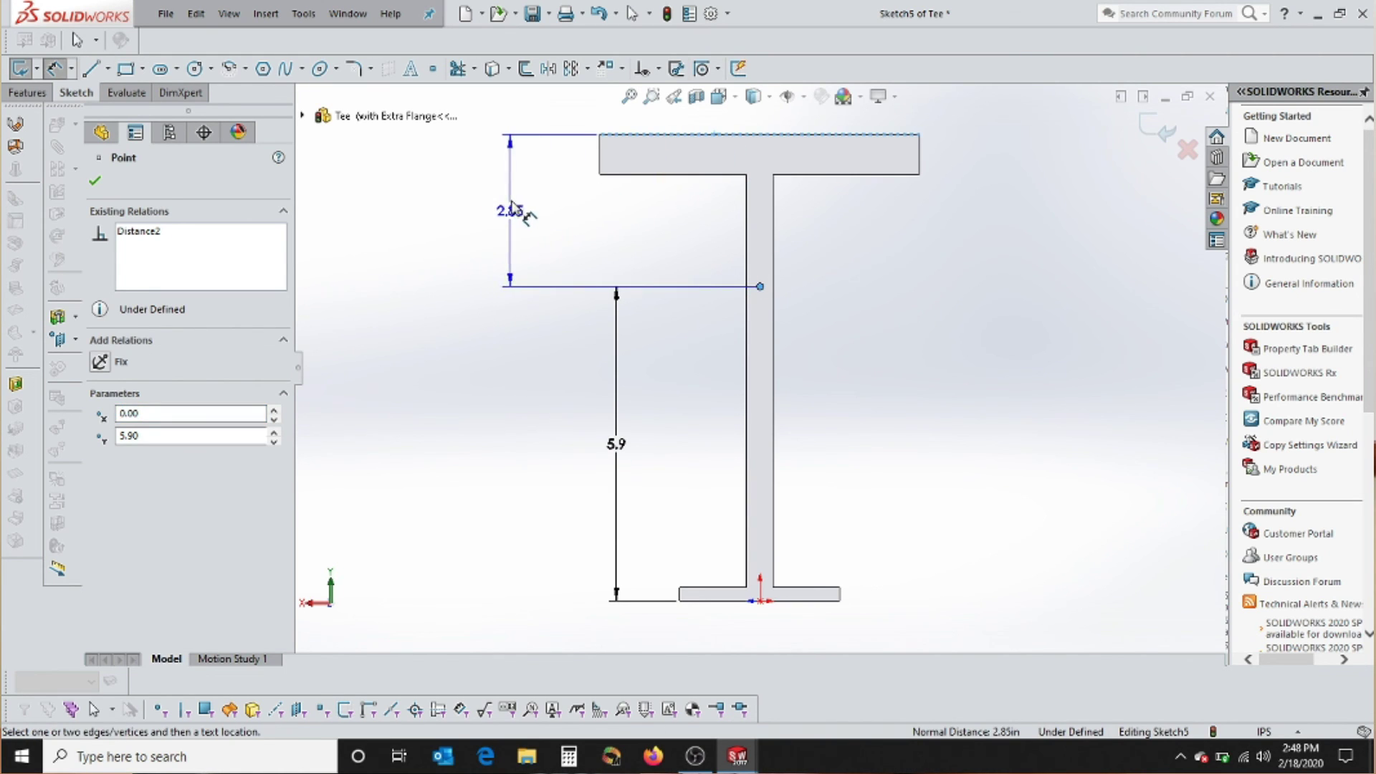
left_click(538, 208)
left_click(247, 344)
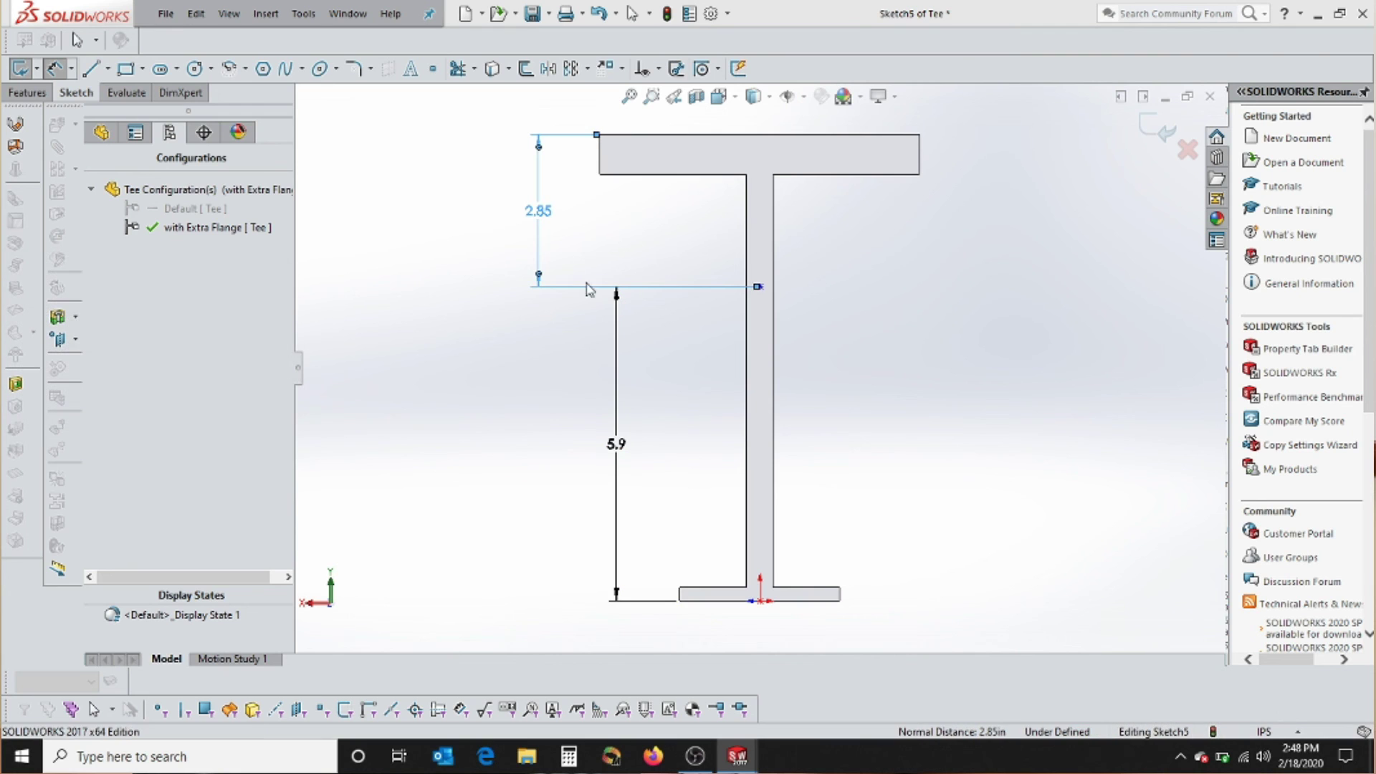